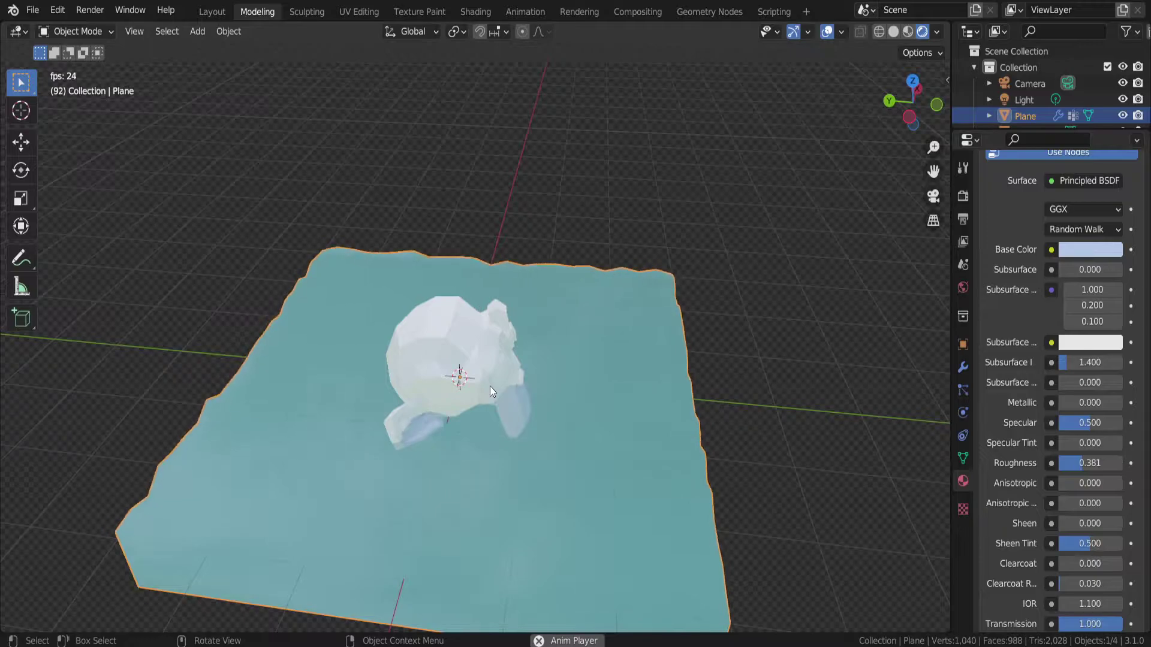
# Create a new file from the General template
pyautogui.moveTo(503, 393); pyautogui.dragTo(494, 358, button='middle')
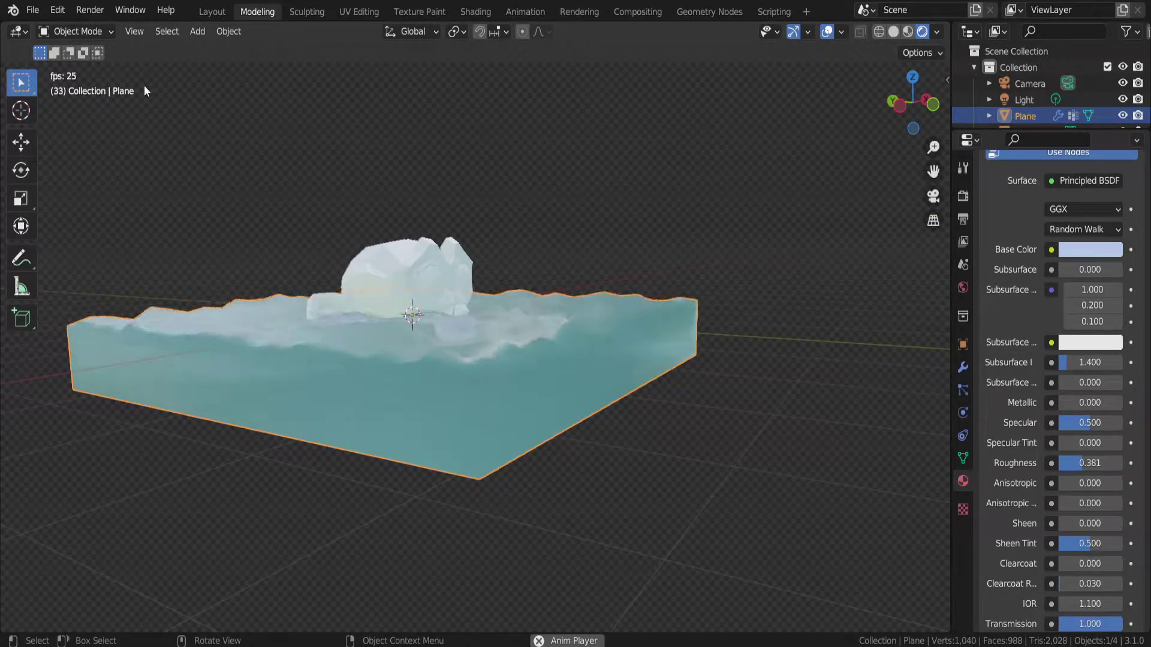
pyautogui.click(32, 10)
pyautogui.moveTo(41, 30)
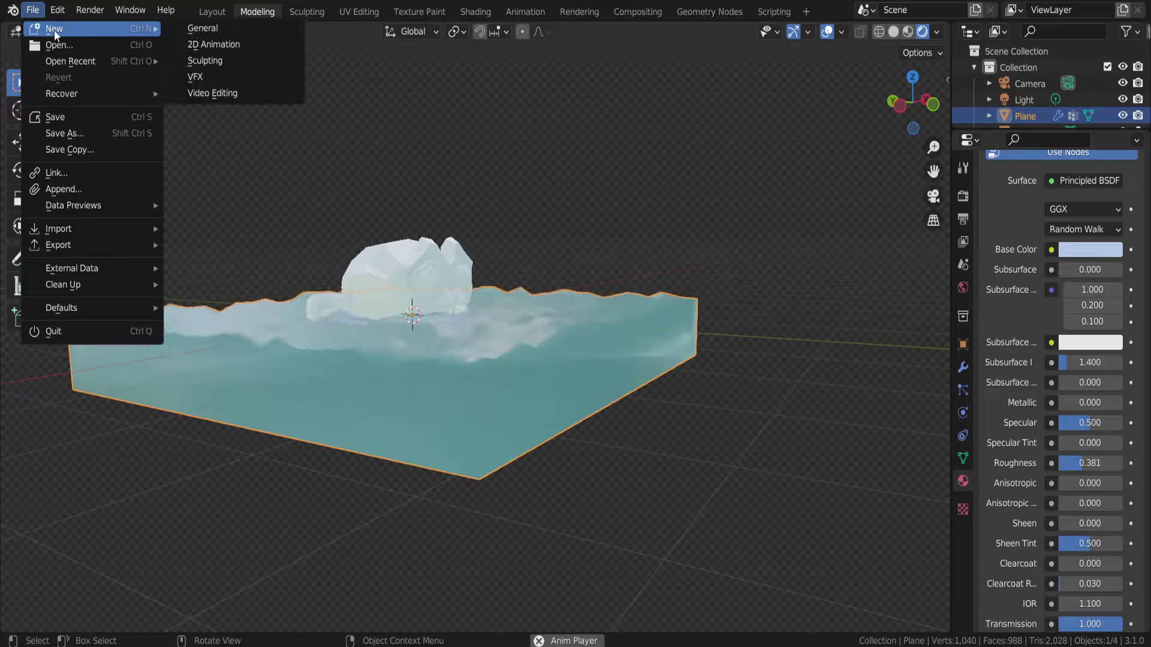
pyautogui.click(203, 28)
pyautogui.click(602, 351)
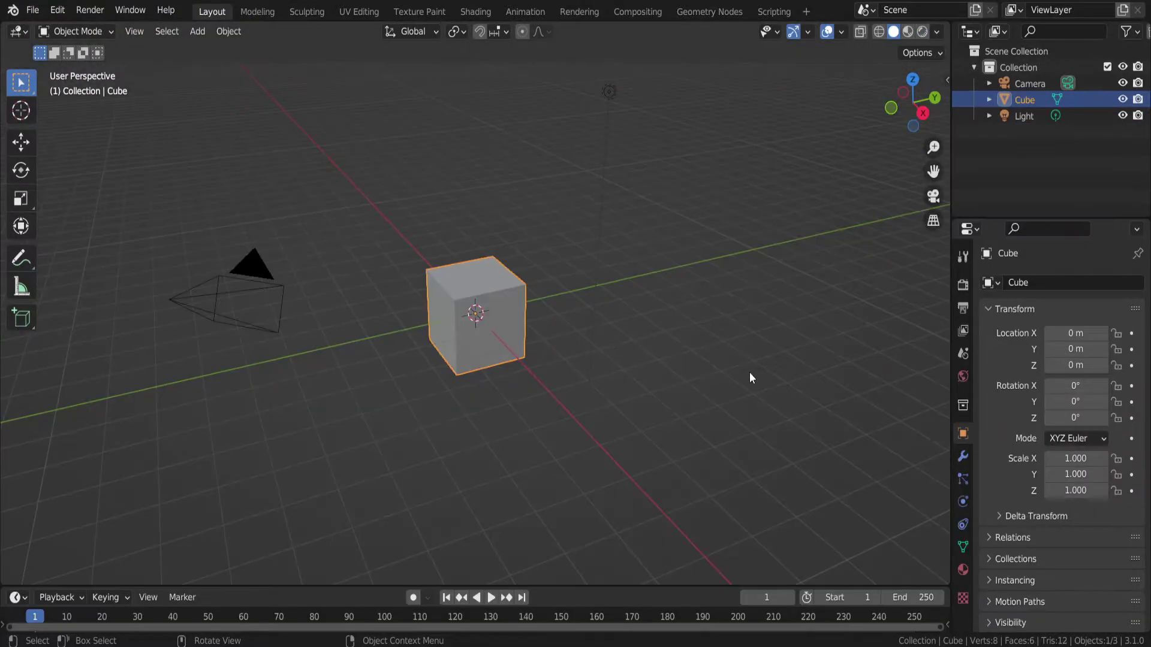
# Turn on the on-screen display of pressed keys in the 3D viewport
pyautogui.press('n')
pyautogui.click(946, 227)
pyautogui.click(887, 103)
pyautogui.press('n')
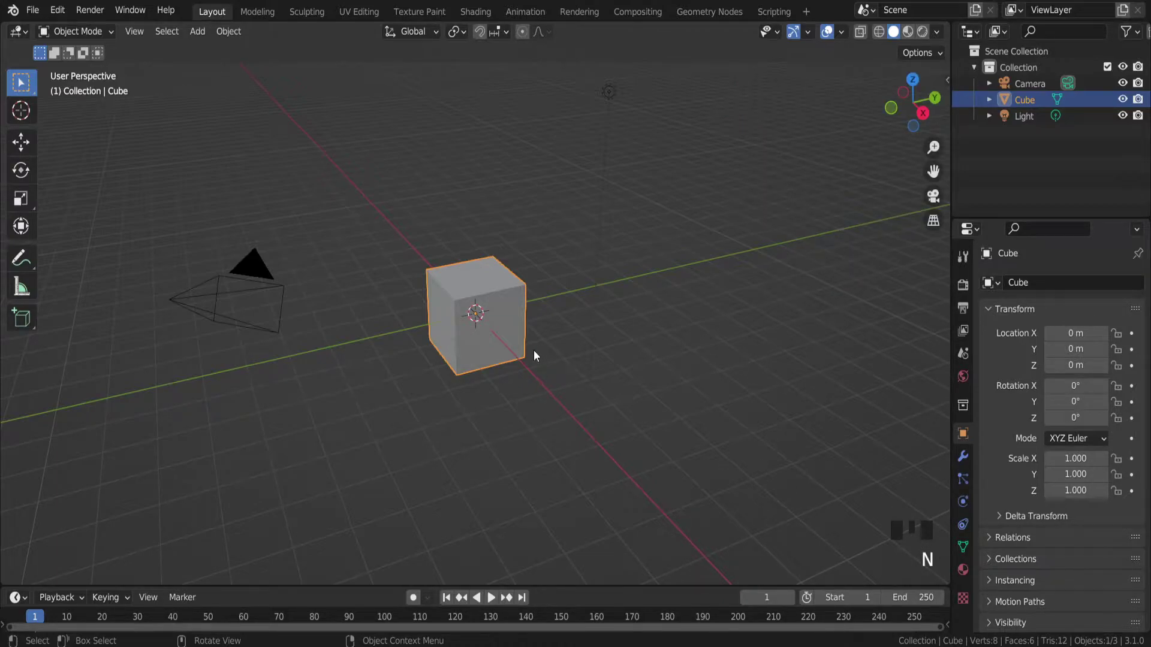
# Delete the default cube and add a mesh plane at the world origin
pyautogui.press('x')
pyautogui.click(527, 320)
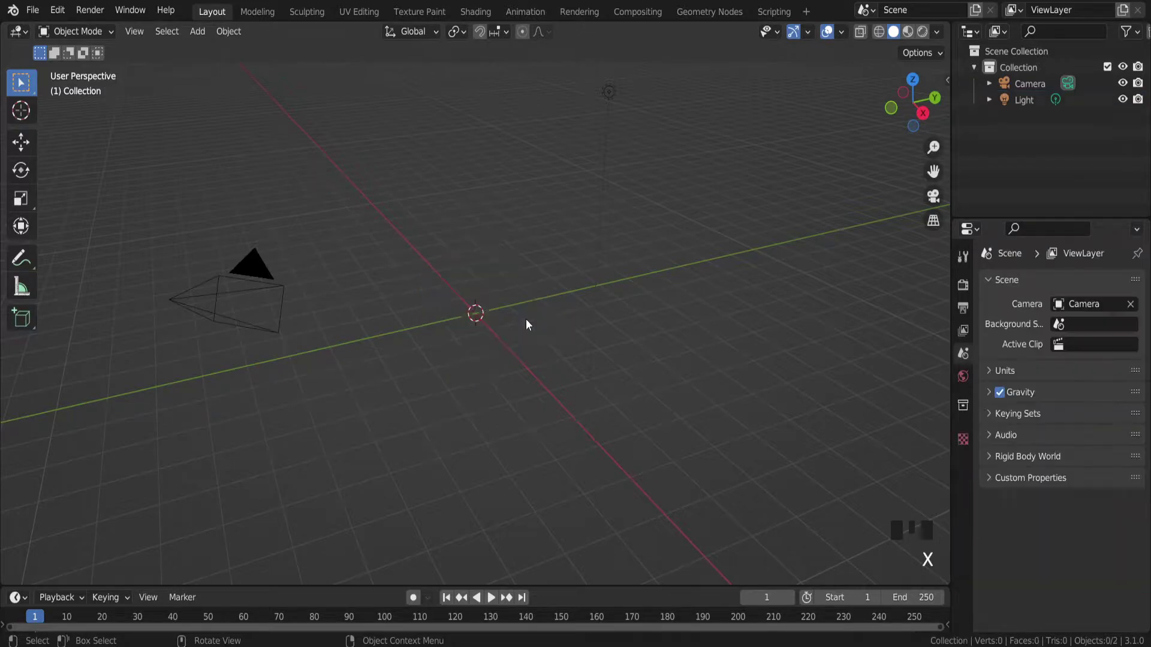
pyautogui.hotkey('shift', 'a')
pyautogui.moveTo(526, 319)
pyautogui.click(578, 317)
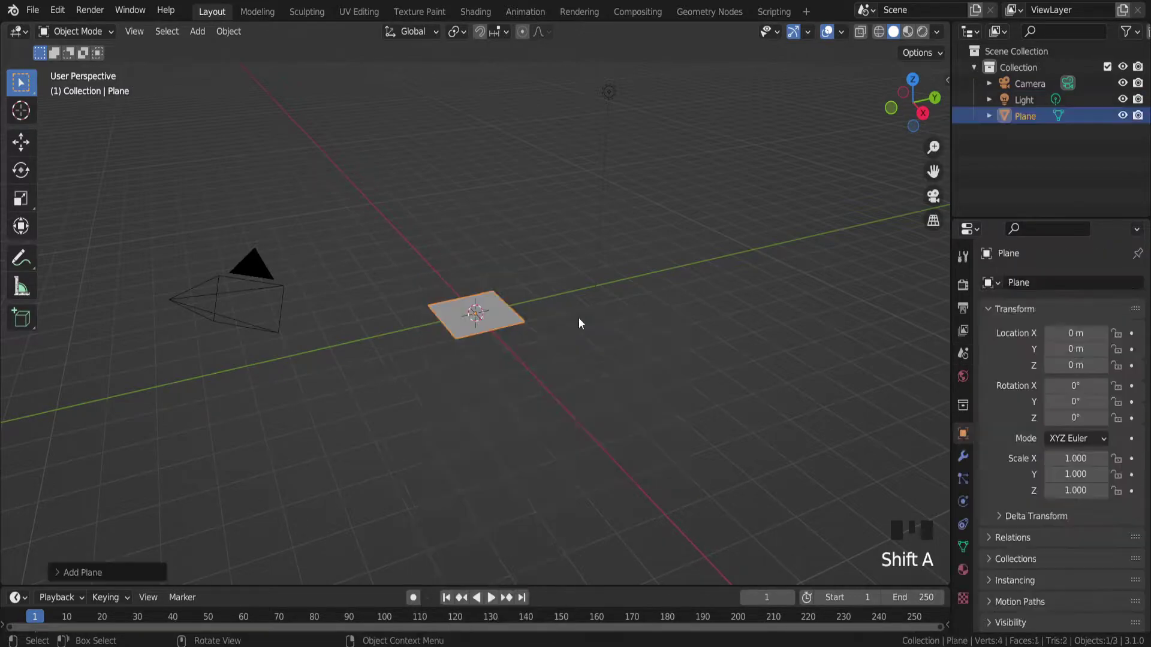
# Scale the plane uniformly by a factor of 3
pyautogui.scroll(4, 493, 284)
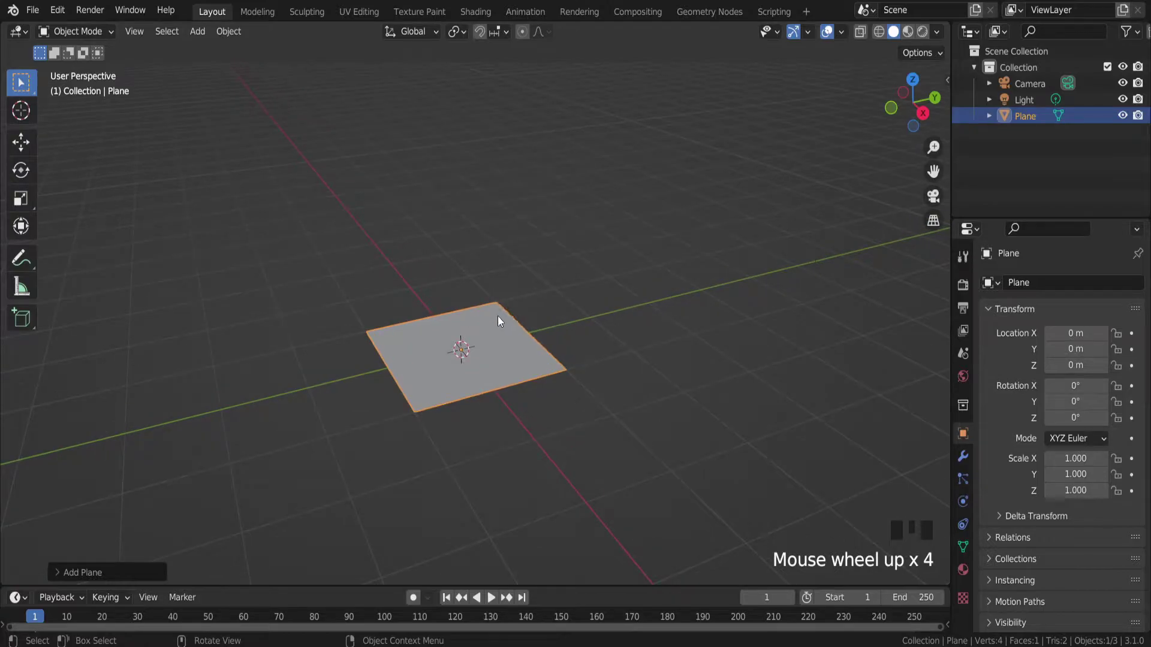
pyautogui.press('s')
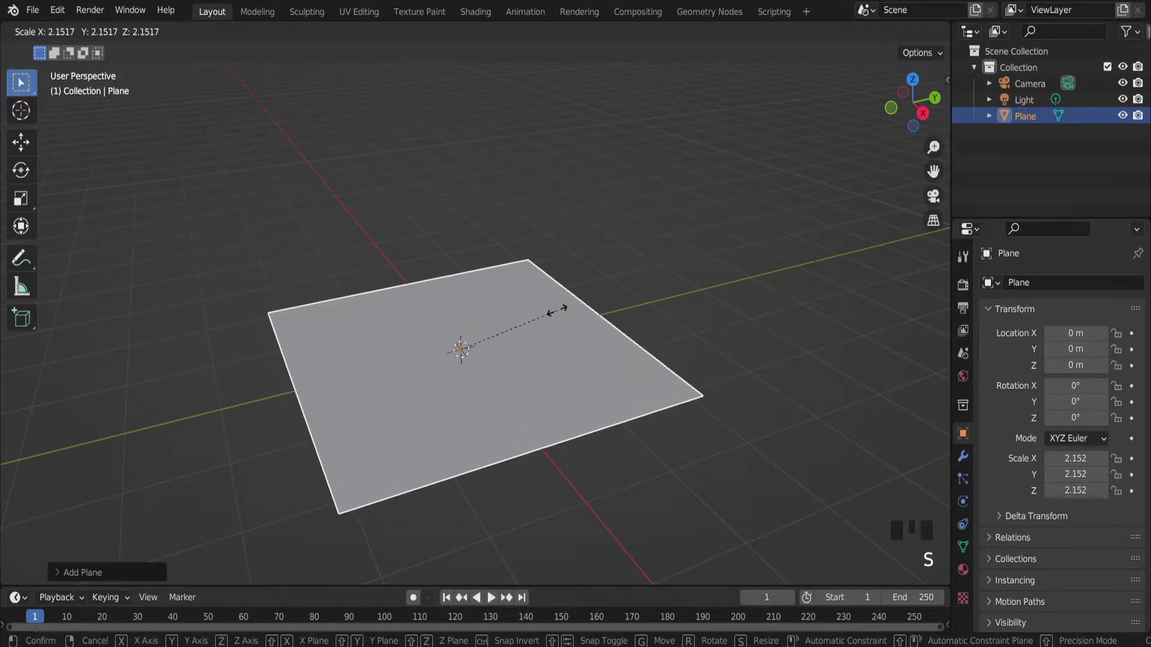
pyautogui.write('3')
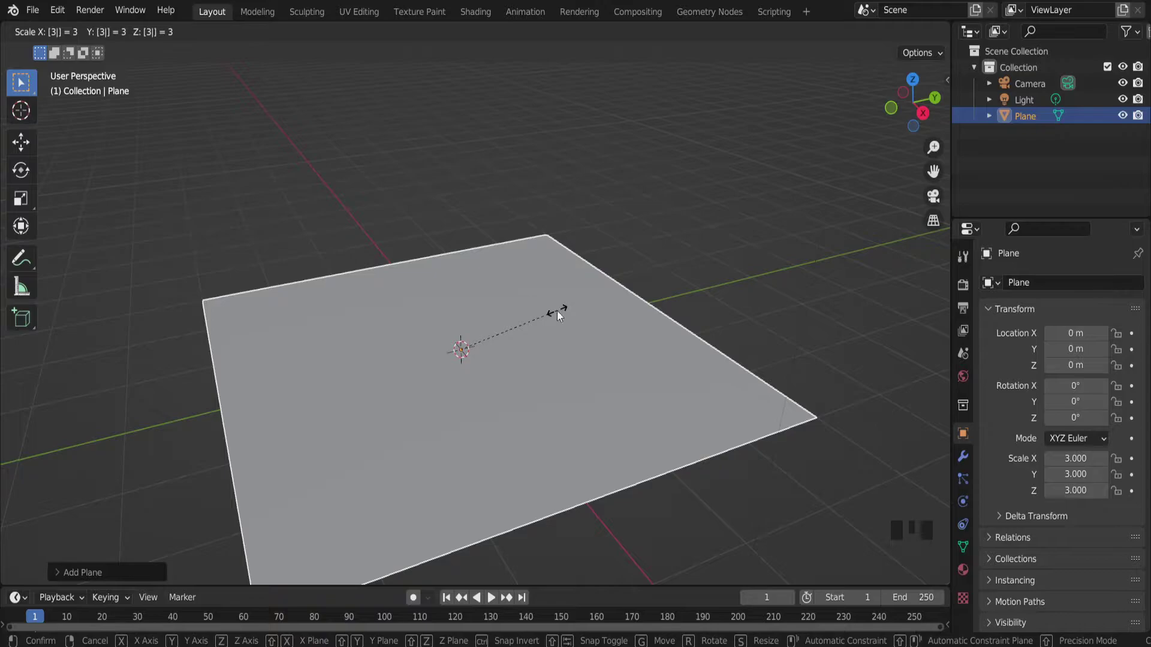
pyautogui.press('Return')
pyautogui.scroll(-2, 557, 310)
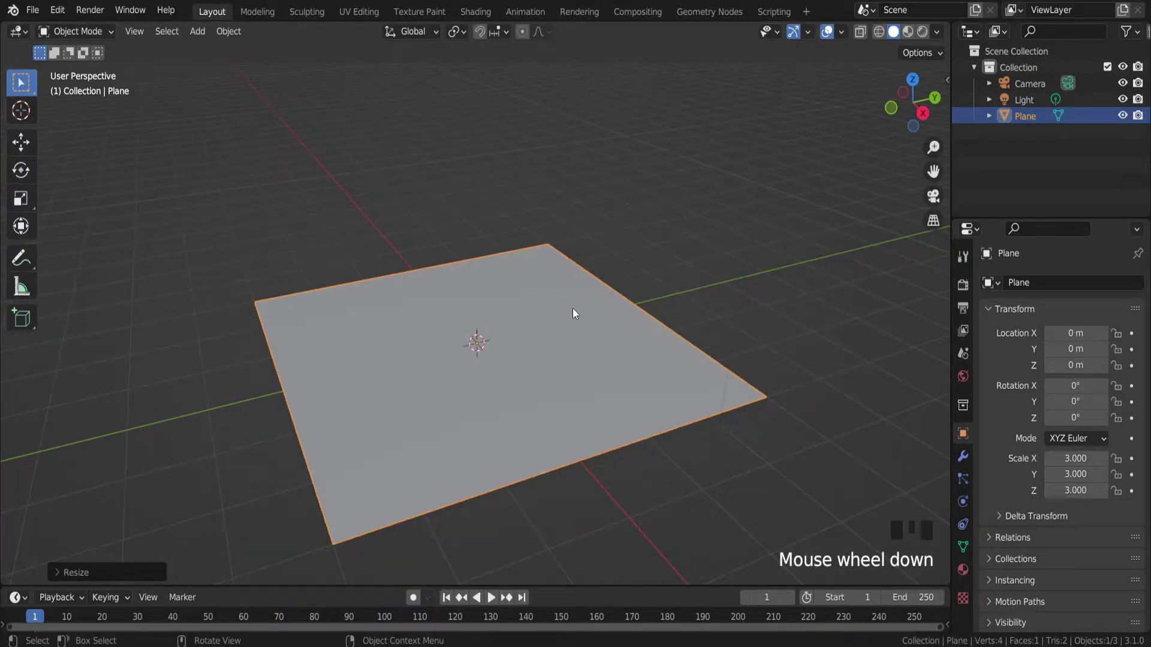
# Subdivide the whole plane in Edit Mode with the number of cuts set to 10
pyautogui.press('Tab')
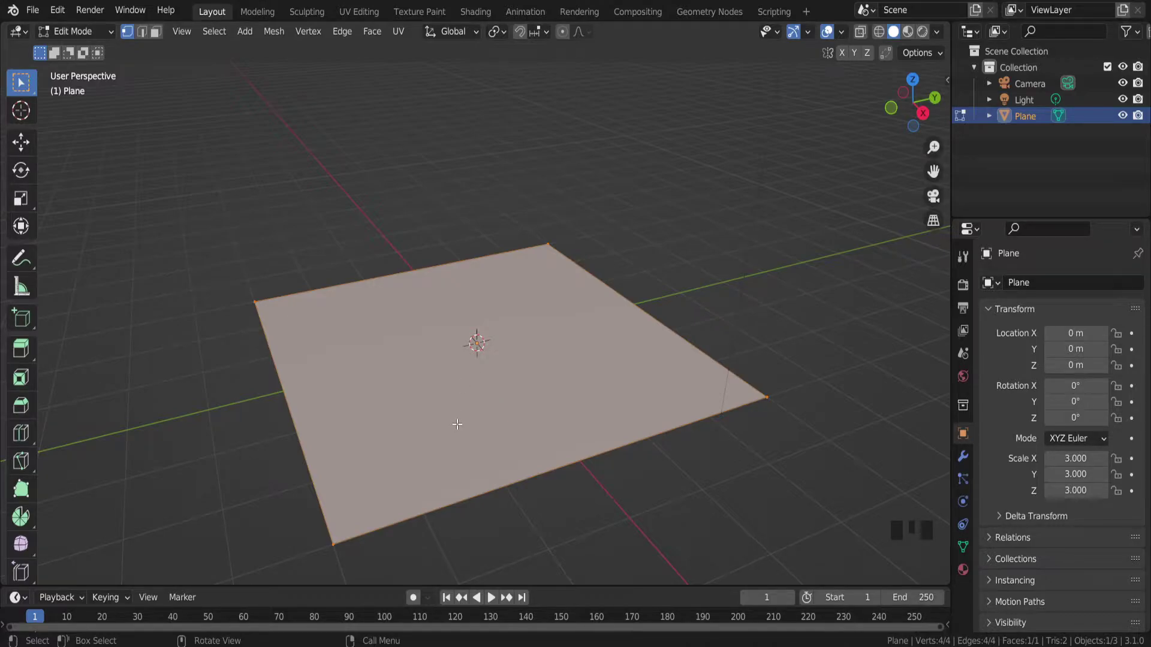
pyautogui.rightClick(498, 365)
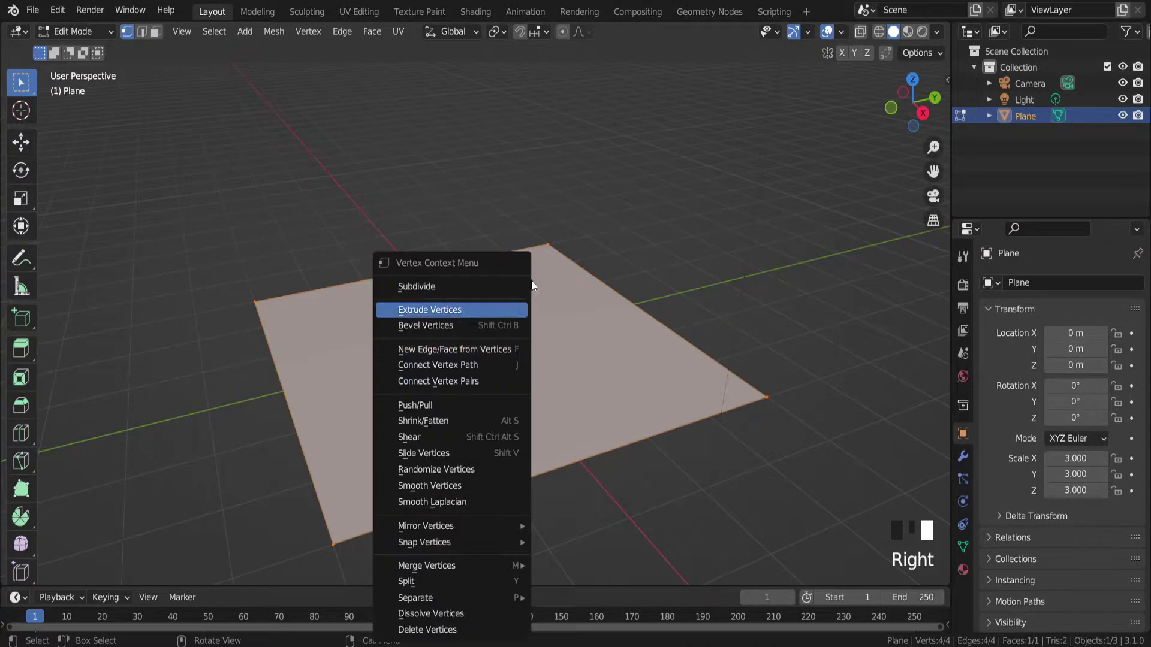
pyautogui.click(498, 289)
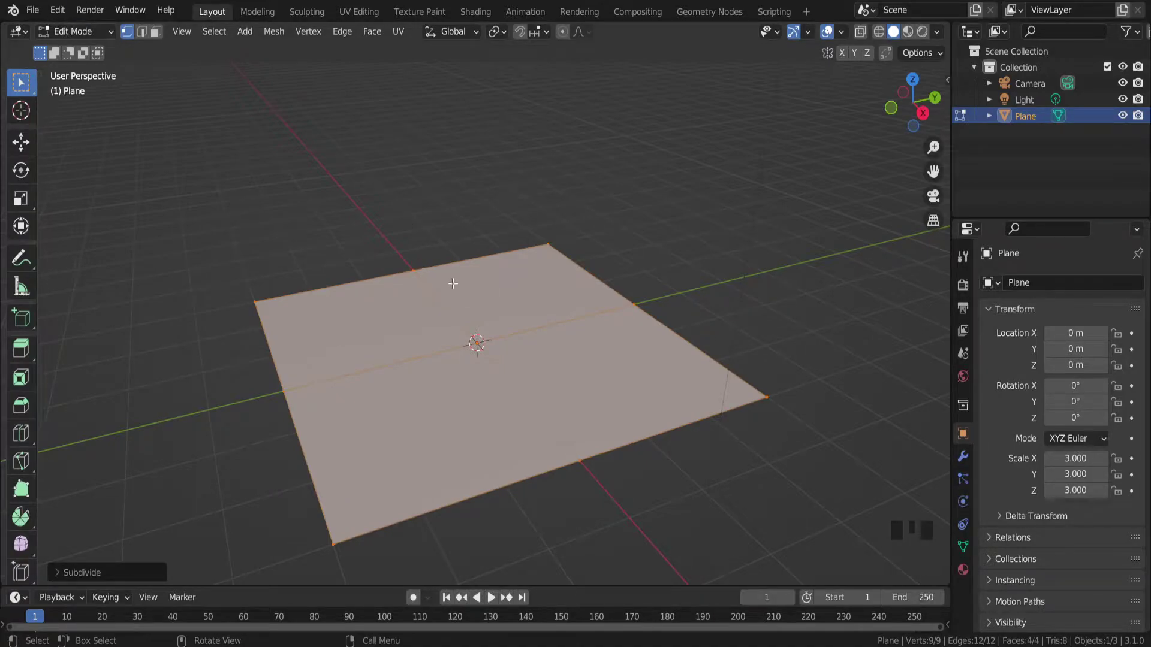
pyautogui.click(82, 573)
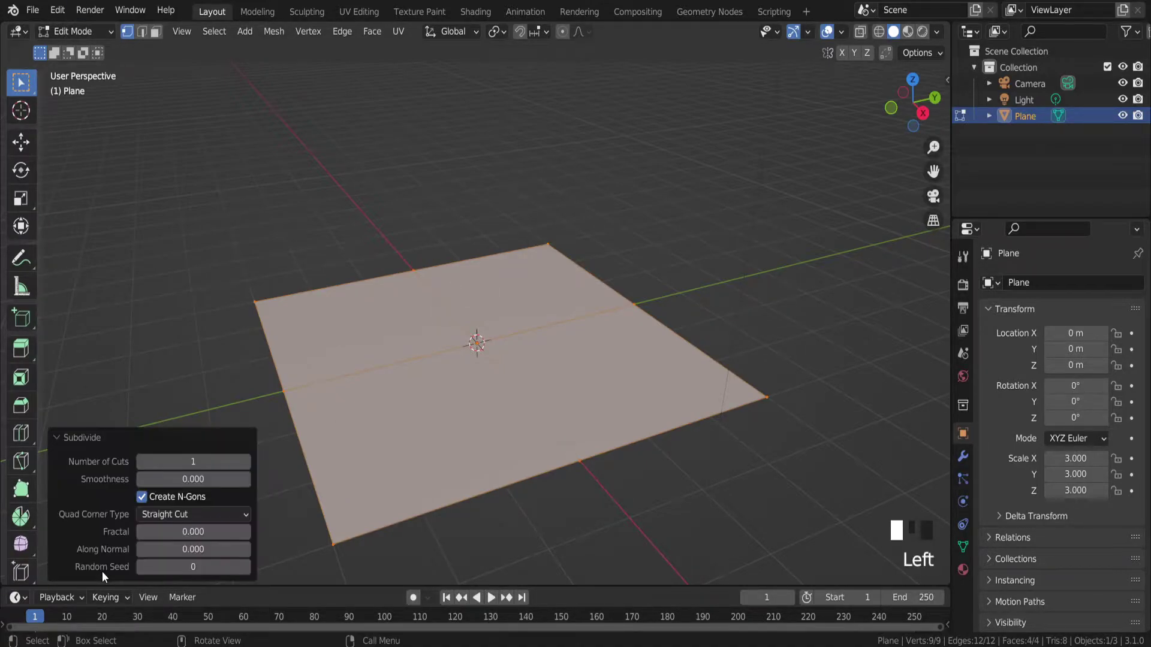
pyautogui.click(245, 461)
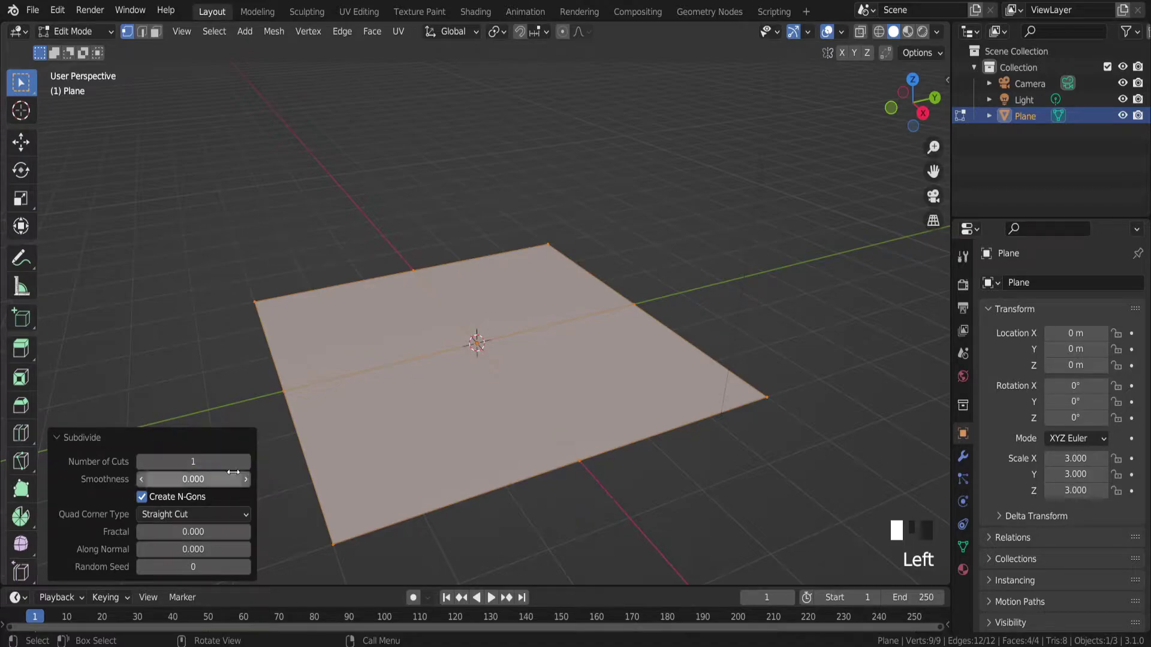
pyautogui.click(245, 461)
pyautogui.click(244, 461)
pyautogui.click(245, 462)
pyautogui.click(244, 462)
pyautogui.click(244, 462)
pyautogui.click(244, 461)
pyautogui.click(245, 462)
pyautogui.click(245, 461)
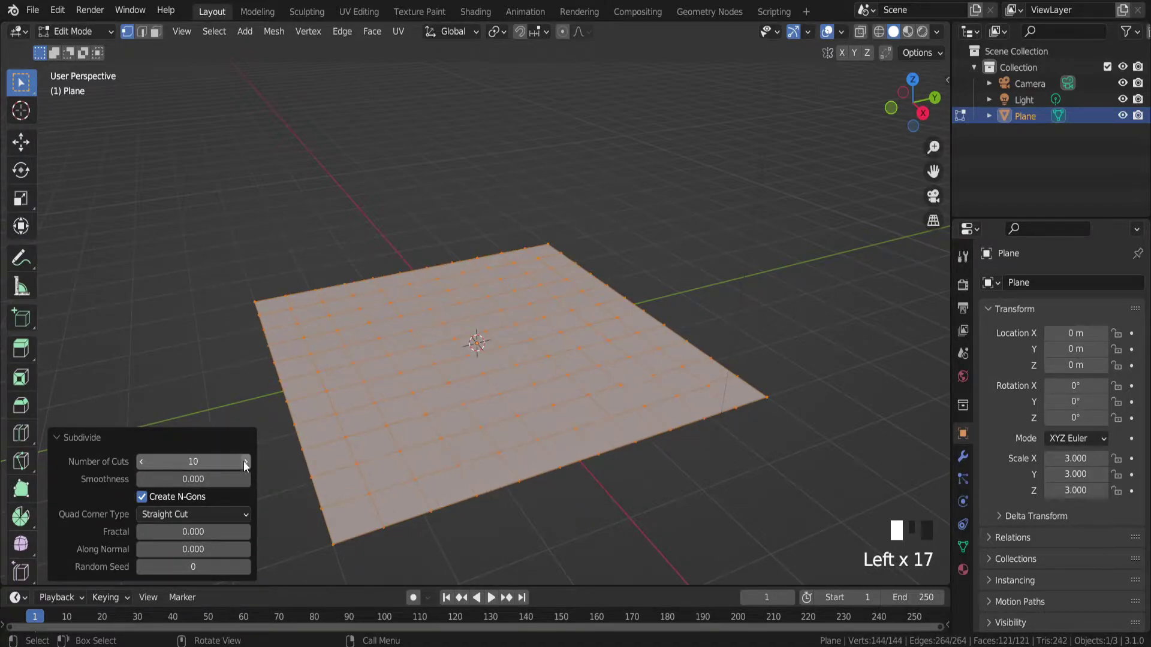
# Subdivide the plane's mesh once more with 1 cut and return to Object Mode
pyautogui.rightClick(444, 402)
pyautogui.click(433, 289)
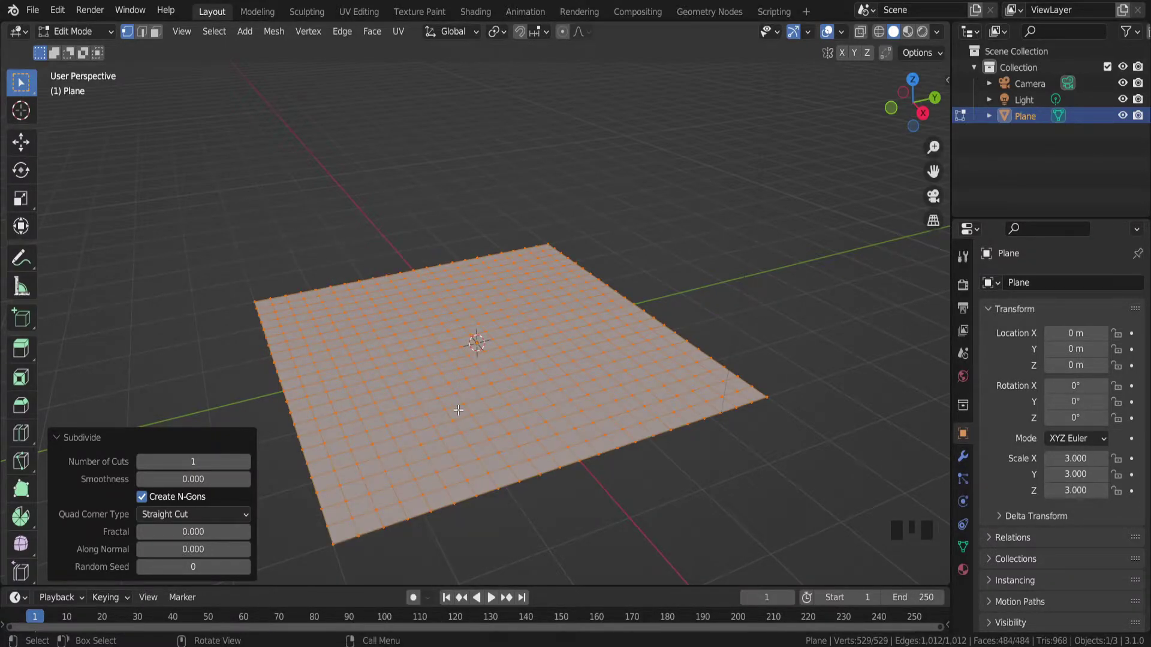
pyautogui.press('Tab')
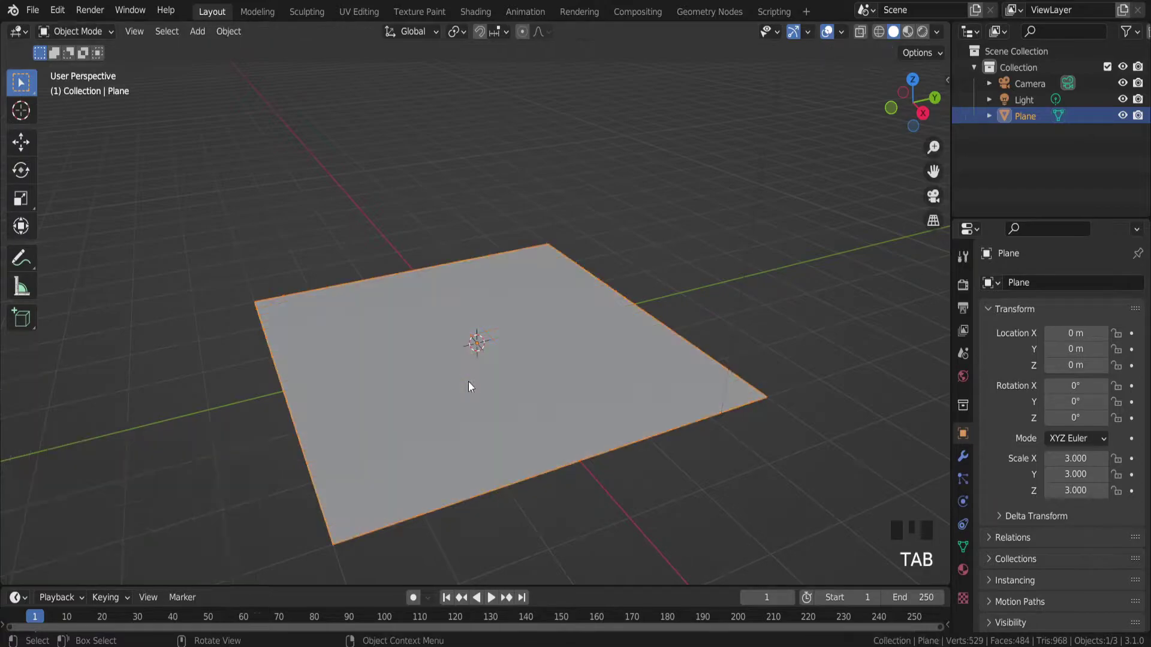
pyautogui.scroll(2, 469, 381)
pyautogui.scroll(-2, 499, 395)
pyautogui.press('Tab')
pyautogui.press('Tab')
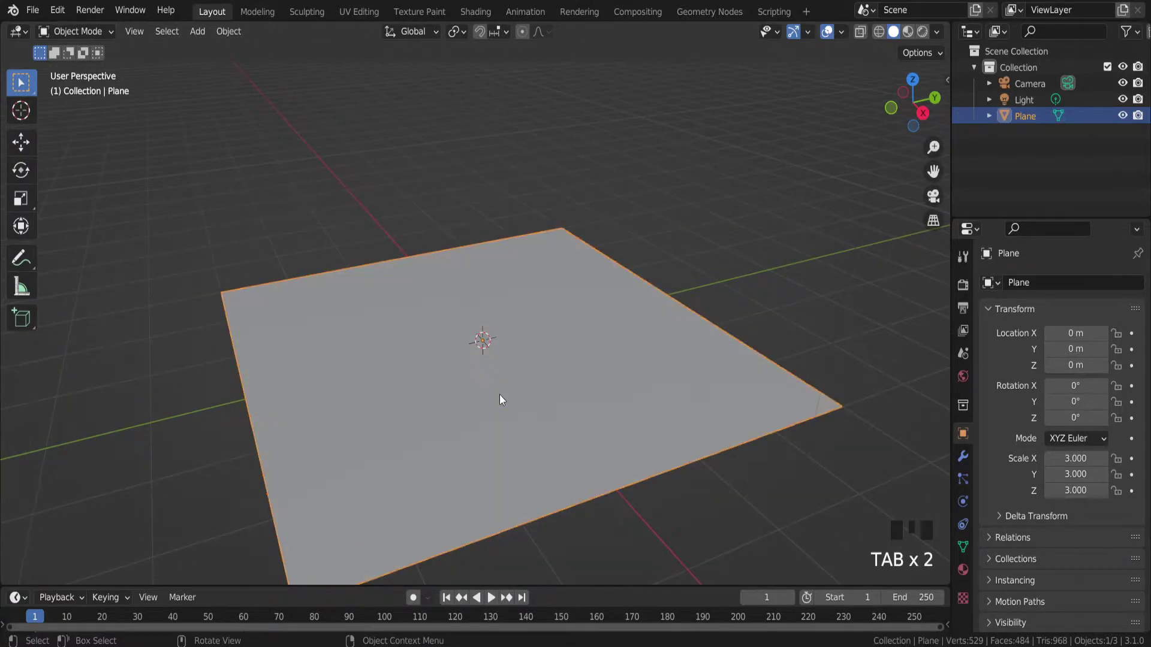
# Select the border edge loops on all four sides of the plane and extrude them straight down into side walls
pyautogui.moveTo(450, 402); pyautogui.dragTo(435, 376, button='middle')
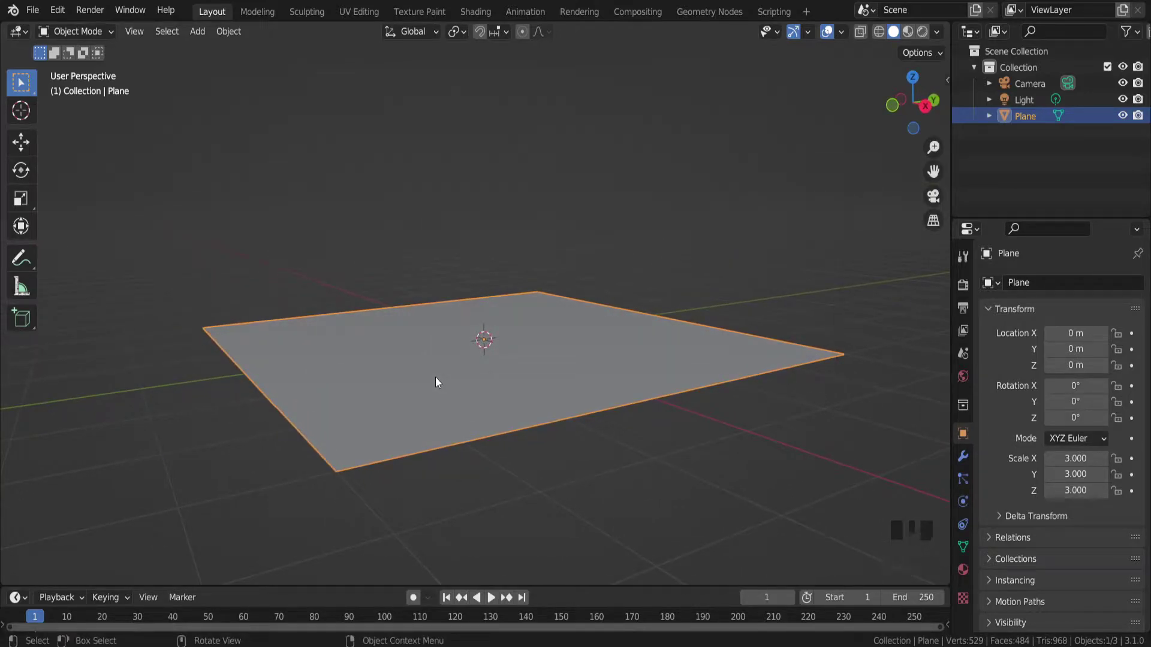
pyautogui.press('Tab')
pyautogui.click(141, 31)
pyautogui.keyDown('alt'); pyautogui.click(456, 443); pyautogui.keyUp('alt')
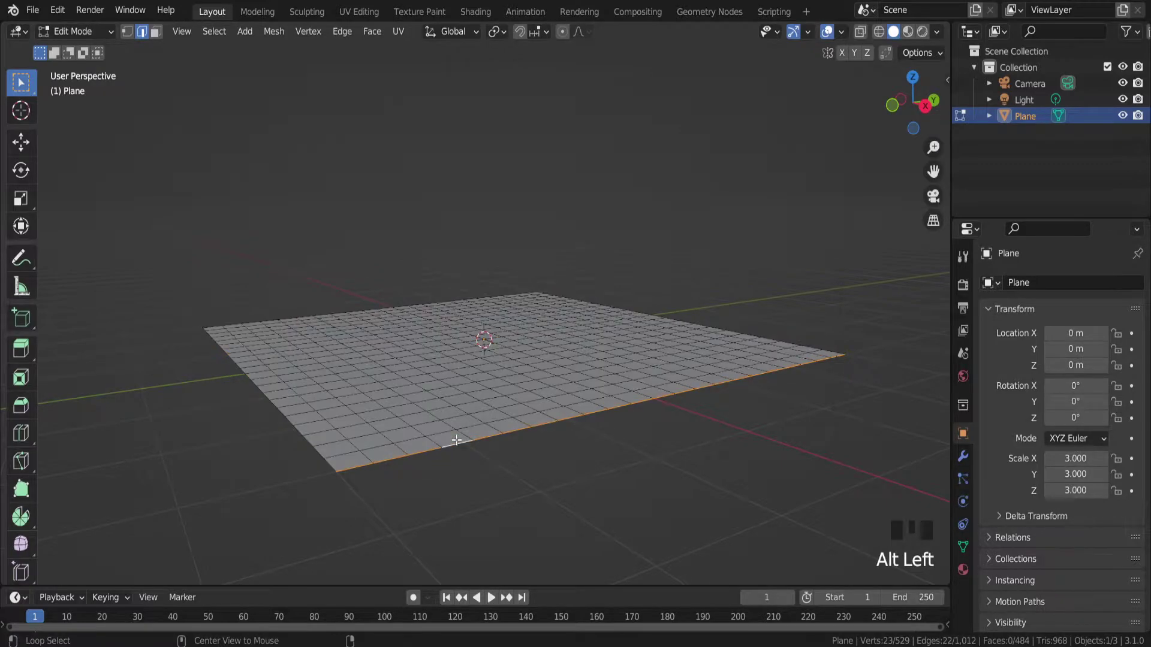
pyautogui.keyDown('alt'); pyautogui.keyDown('shift'); pyautogui.click(315, 454); pyautogui.keyUp('shift'); pyautogui.keyUp('alt')
pyautogui.moveTo(326, 457); pyautogui.dragTo(695, 424, button='middle')
pyautogui.keyDown('alt'); pyautogui.keyDown('shift'); pyautogui.click(545, 460); pyautogui.keyUp('shift'); pyautogui.keyUp('alt')
pyautogui.keyDown('alt'); pyautogui.keyDown('shift'); pyautogui.click(526, 459); pyautogui.keyUp('shift'); pyautogui.keyUp('alt')
pyautogui.press('e')
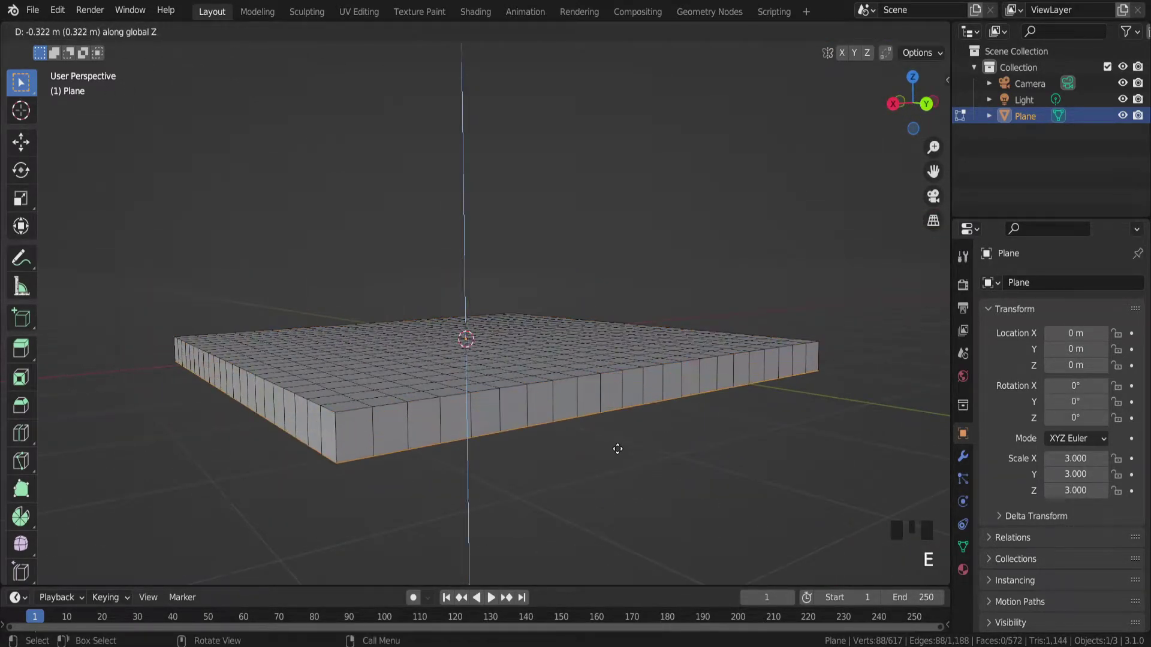
pyautogui.click(619, 475)
# Examine the extruded block from above, from the sides and from its open underside
pyautogui.press('Tab')
pyautogui.moveTo(520, 413); pyautogui.dragTo(527, 369, button='middle')
pyautogui.press('Tab')
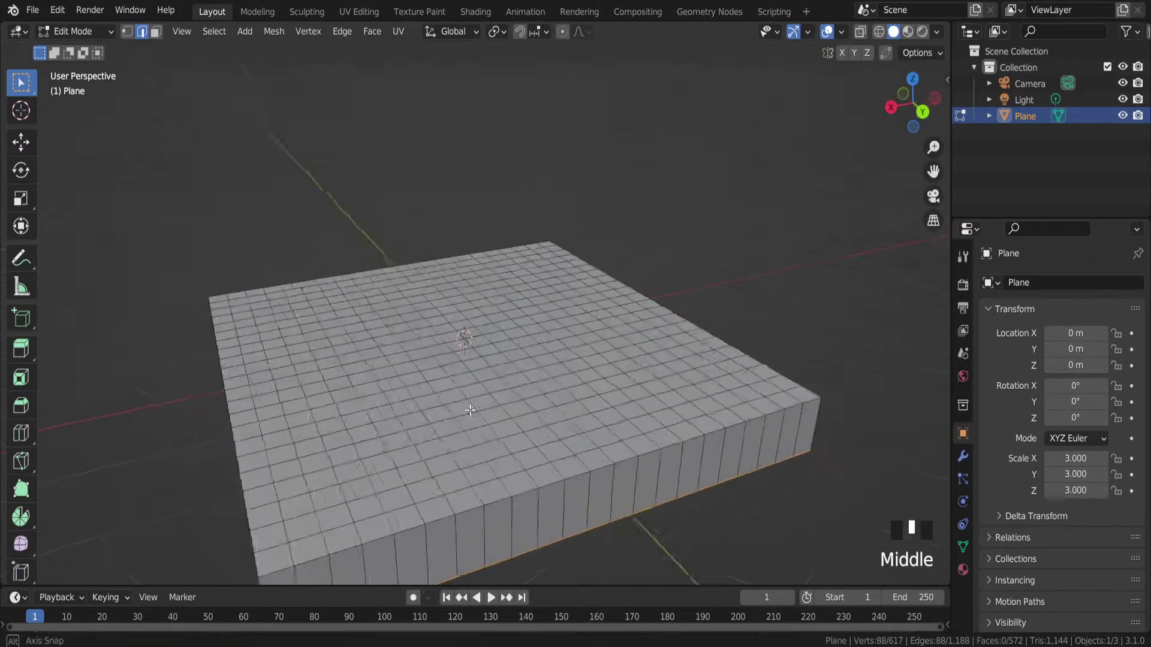
pyautogui.scroll(-3, 527, 377)
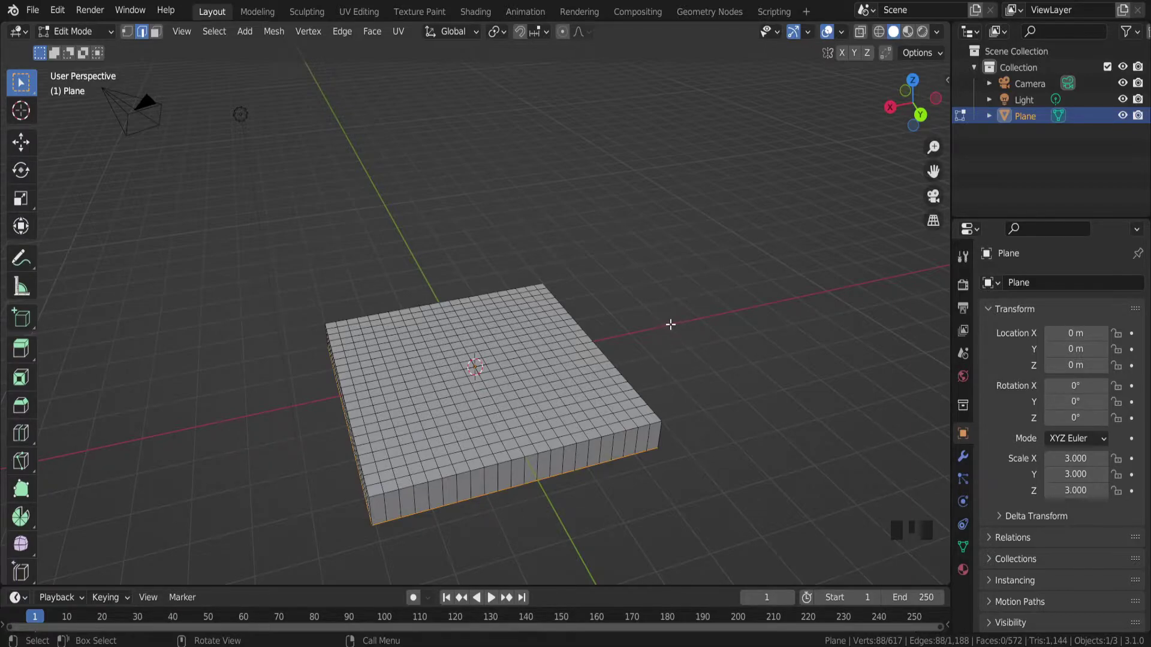
pyautogui.scroll(1, 385, 419)
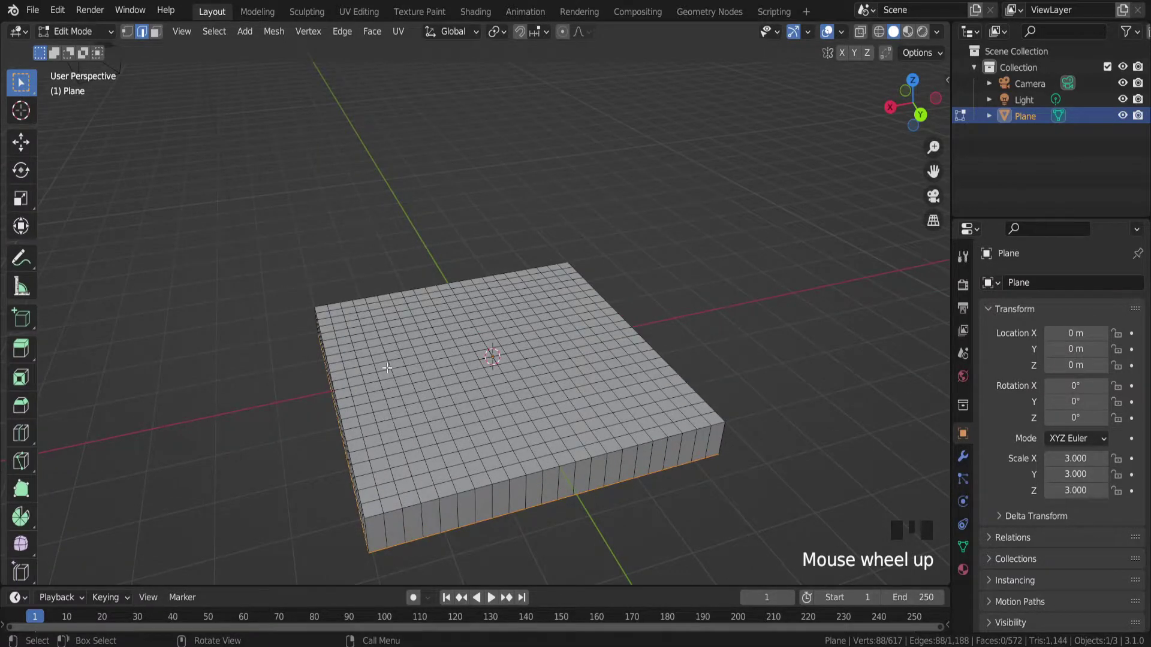
pyautogui.moveTo(387, 367); pyautogui.dragTo(516, 285, button='middle')
pyautogui.moveTo(502, 391); pyautogui.dragTo(530, 368, button='middle')
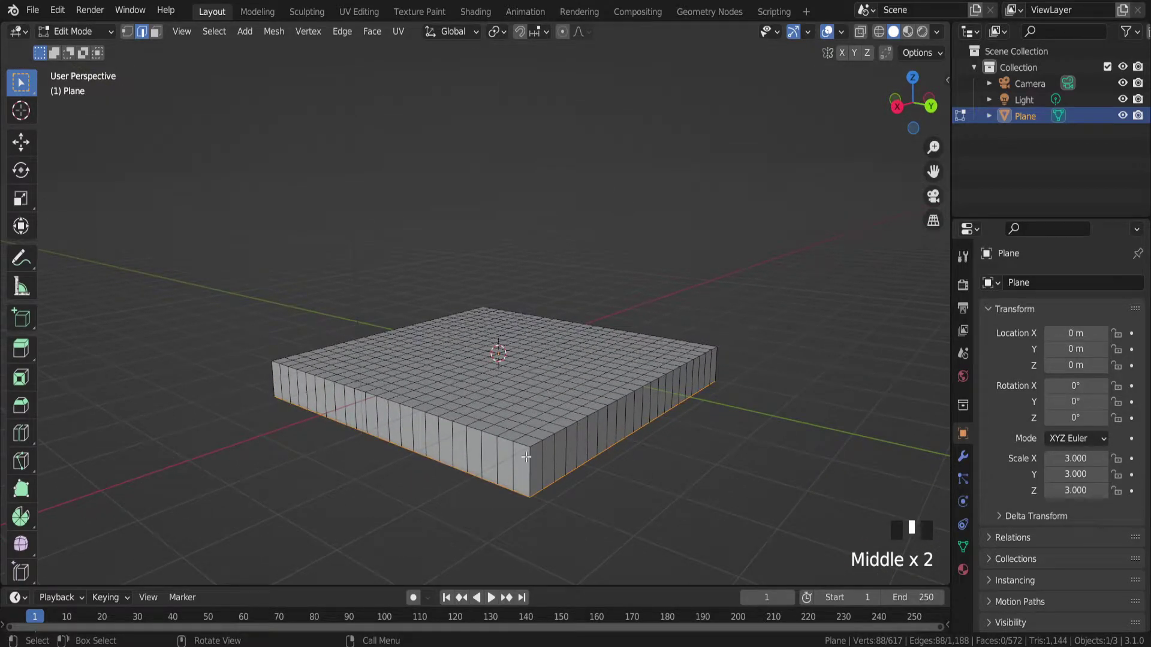
pyautogui.scroll(2, 527, 454)
pyautogui.moveTo(540, 449); pyautogui.dragTo(524, 380, button='middle')
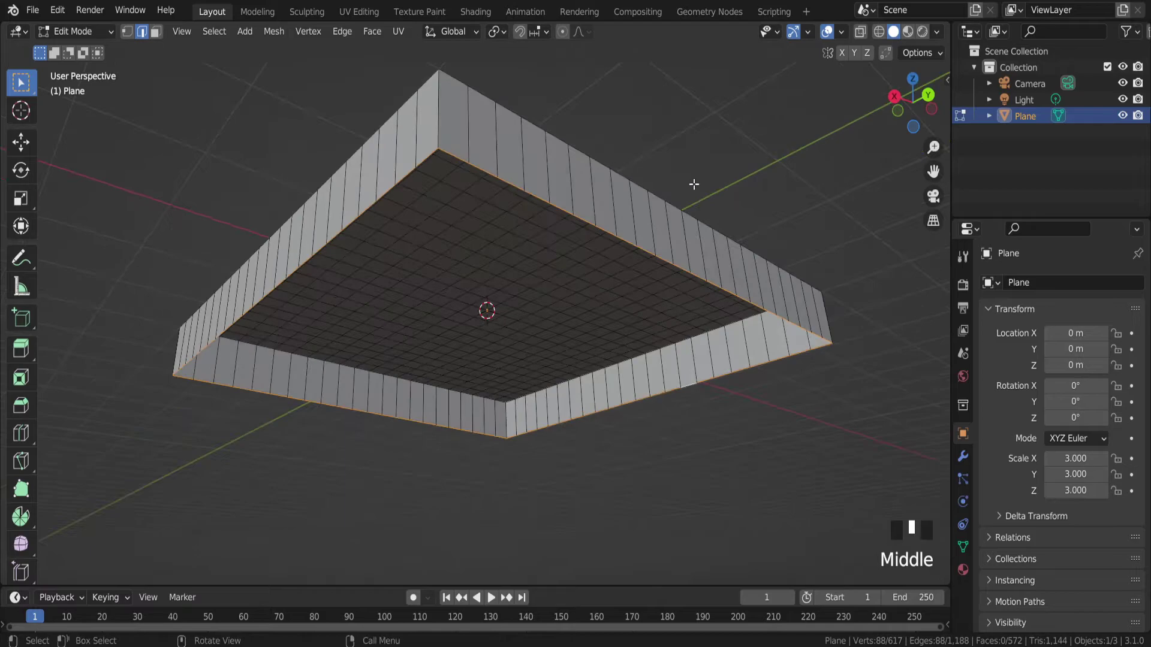
pyautogui.moveTo(419, 177); pyautogui.dragTo(408, 315, button='middle')
# Select all faces of the block's top surface from the top view in face select mode
pyautogui.click(912, 81)
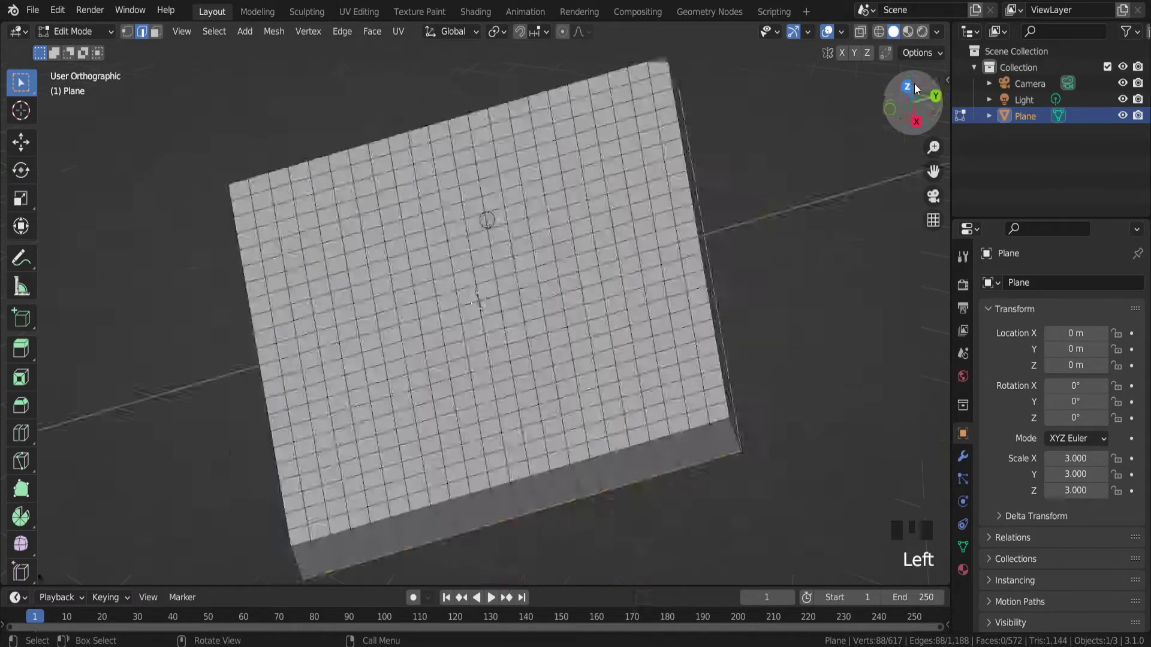
pyautogui.scroll(-2, 349, 112)
pyautogui.click(156, 31)
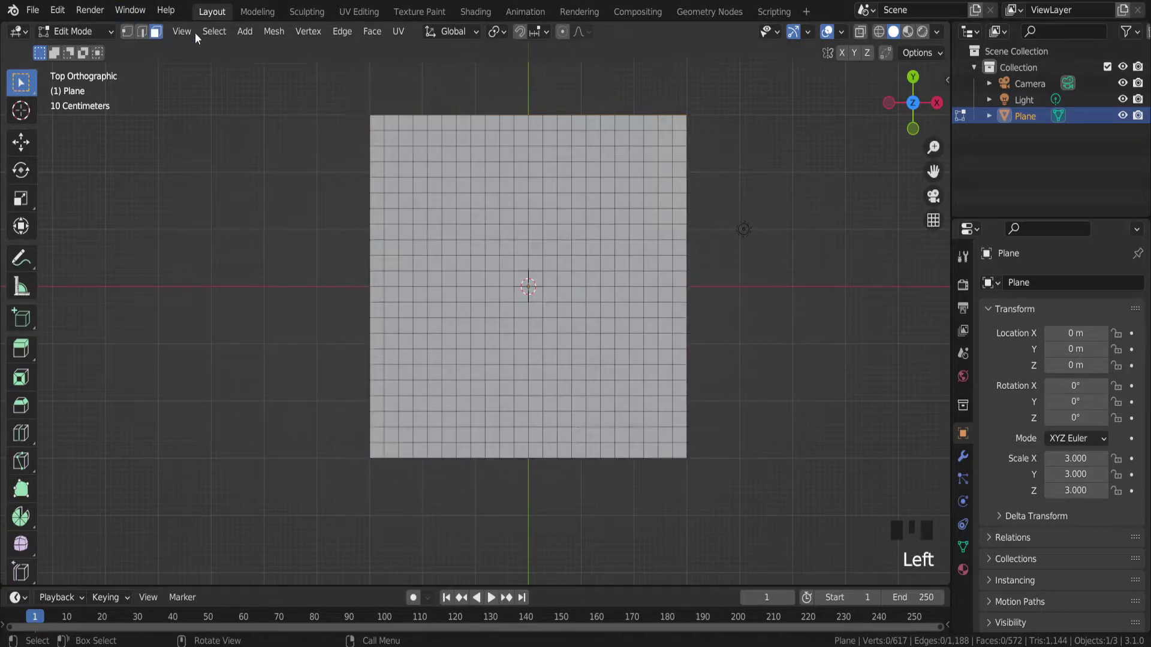
pyautogui.moveTo(751, 94); pyautogui.dragTo(603, 182)
pyautogui.tripleClick(702, 67)
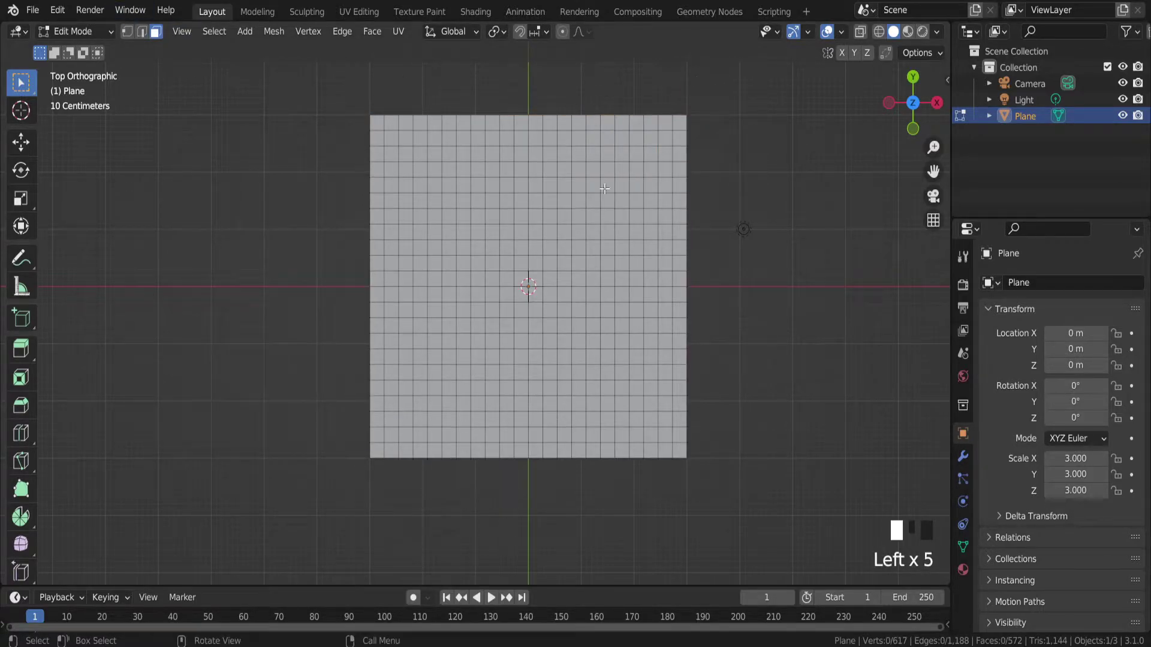
pyautogui.click(676, 110)
pyautogui.moveTo(714, 91); pyautogui.dragTo(354, 502)
pyautogui.moveTo(394, 465); pyautogui.dragTo(576, 252, button='middle')
pyautogui.scroll(2, 576, 252)
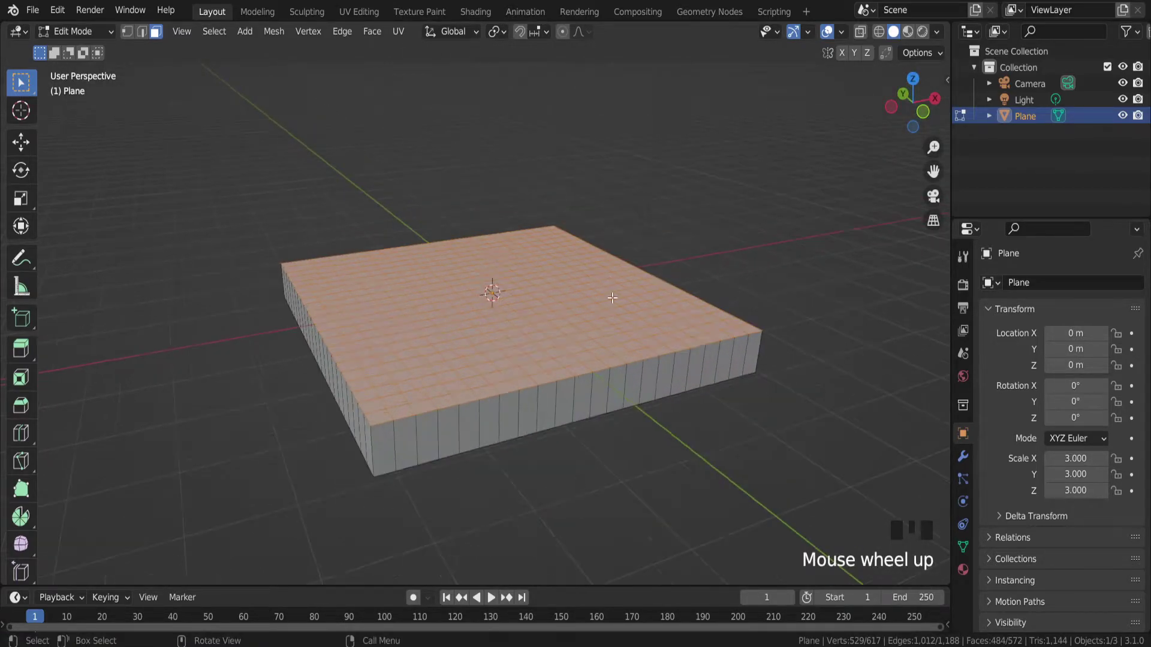
# Add a vertex group to the plane and assign the selected top faces to it with weight 1.000
pyautogui.click(963, 524)
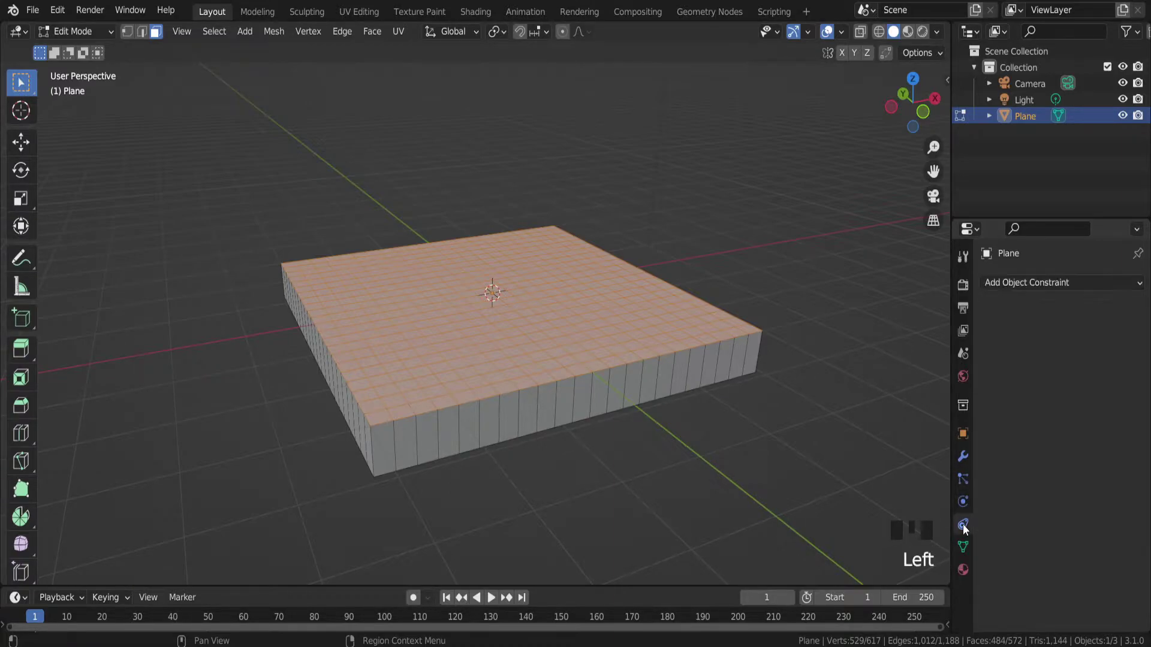
pyautogui.click(963, 545)
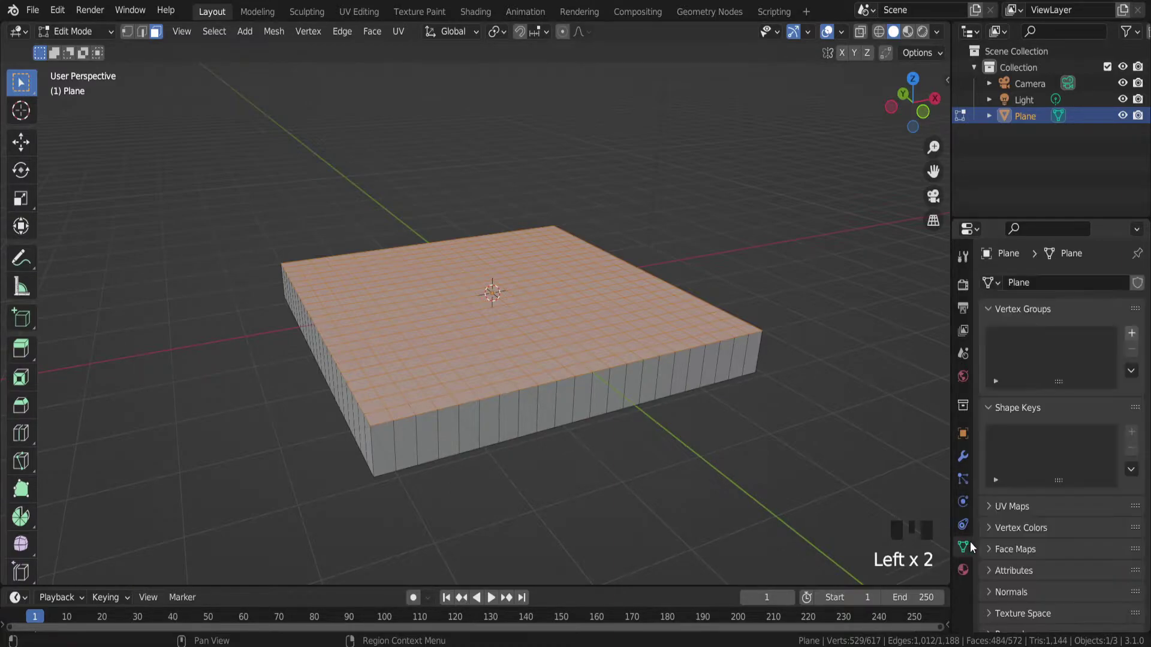
pyautogui.click(1131, 334)
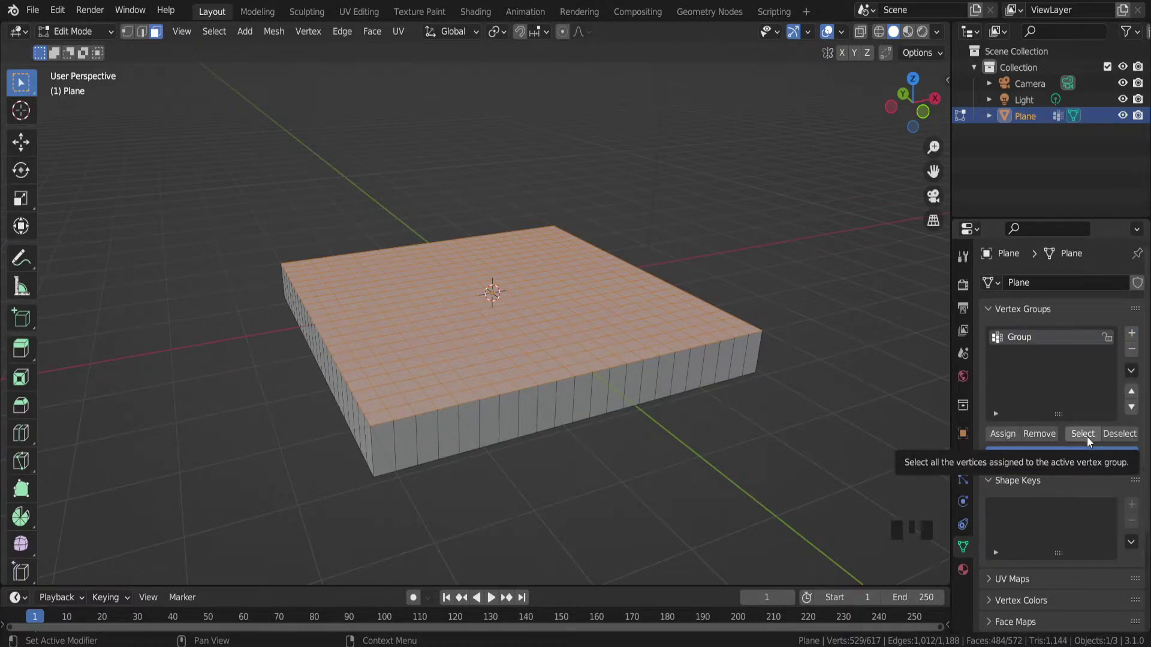
pyautogui.click(998, 432)
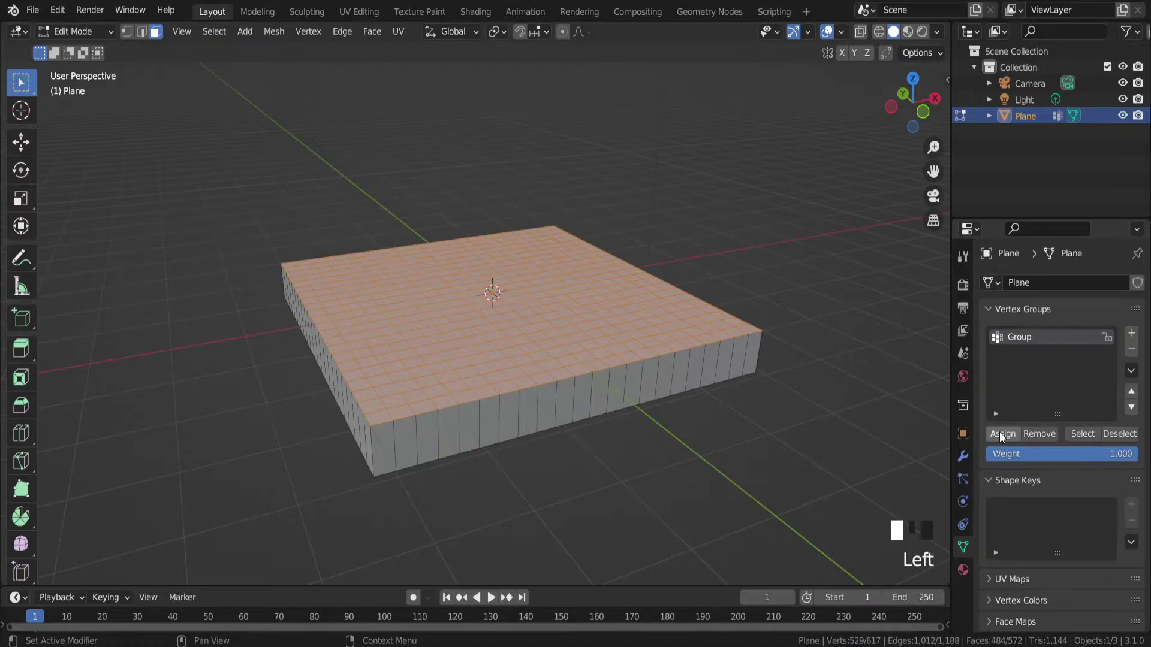
# Check the vertex group's assignment by repeatedly selecting and deselecting its faces on the block
pyautogui.click(1083, 434)
pyautogui.click(1119, 434)
pyautogui.click(1098, 433)
pyautogui.click(1118, 434)
pyautogui.click(1082, 434)
pyautogui.click(1115, 434)
pyautogui.click(1082, 434)
pyautogui.click(1112, 434)
pyautogui.click(1071, 433)
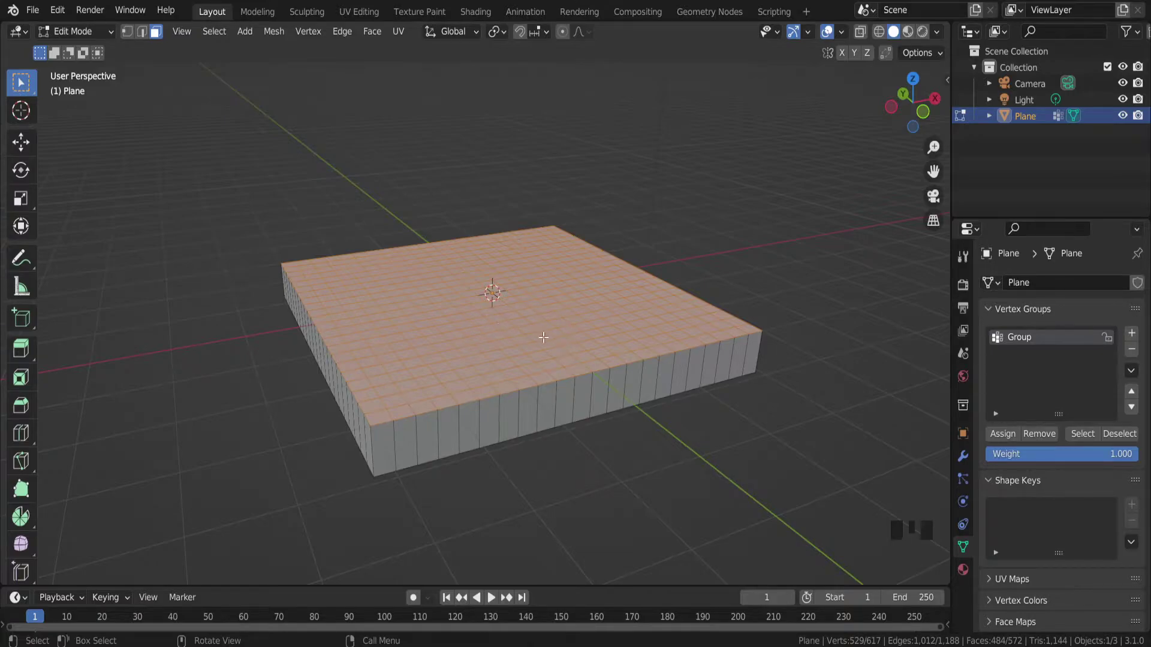
# Leave mesh editing and return the block to Object Mode
pyautogui.press('Tab')
pyautogui.press('Tab')
pyautogui.press('Tab')
pyautogui.press('Tab')
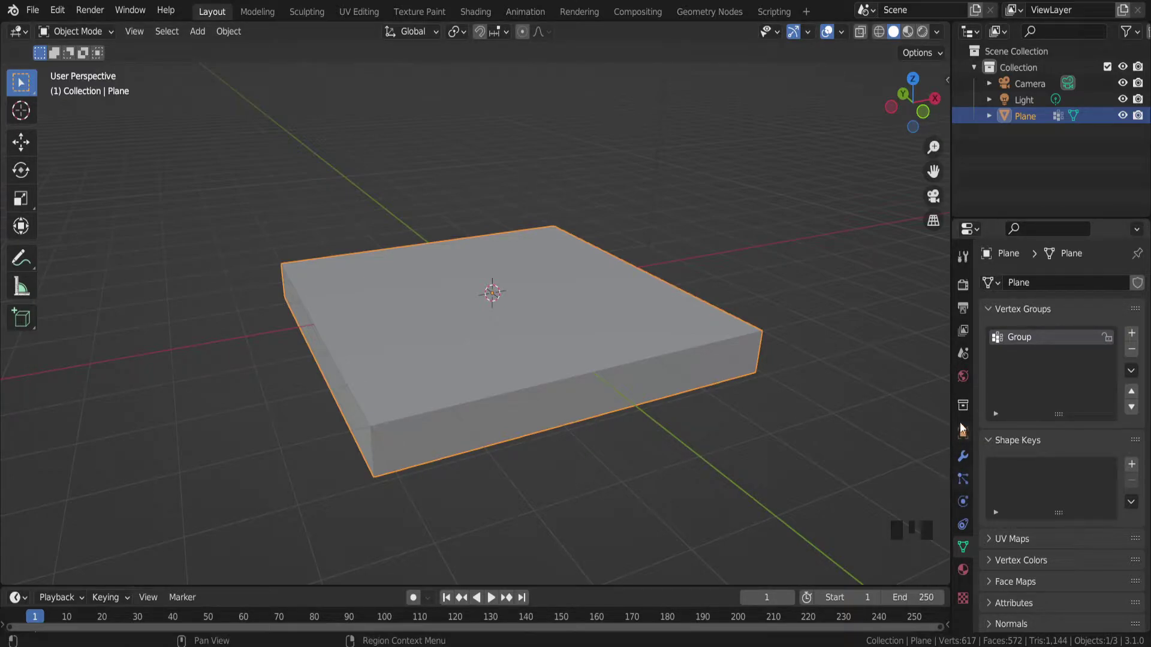
# Set the world color to an Environment Texture using pool_2k.exr and switch the viewport to rendered shading
pyautogui.click(960, 377)
pyautogui.click(1051, 390)
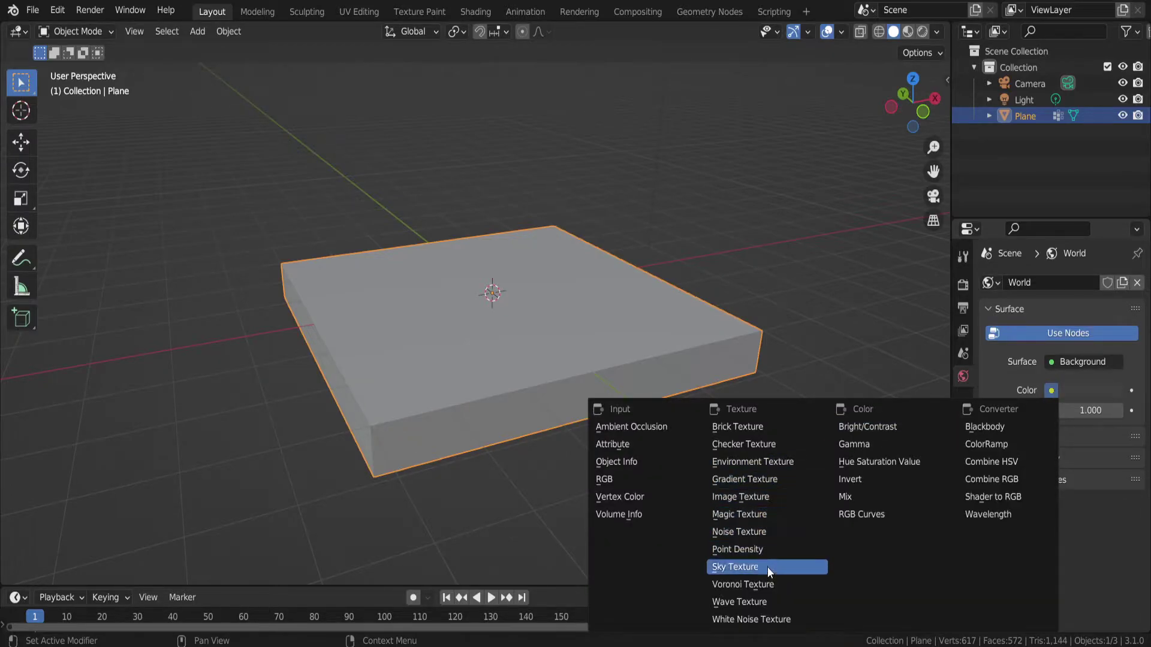
pyautogui.click(771, 467)
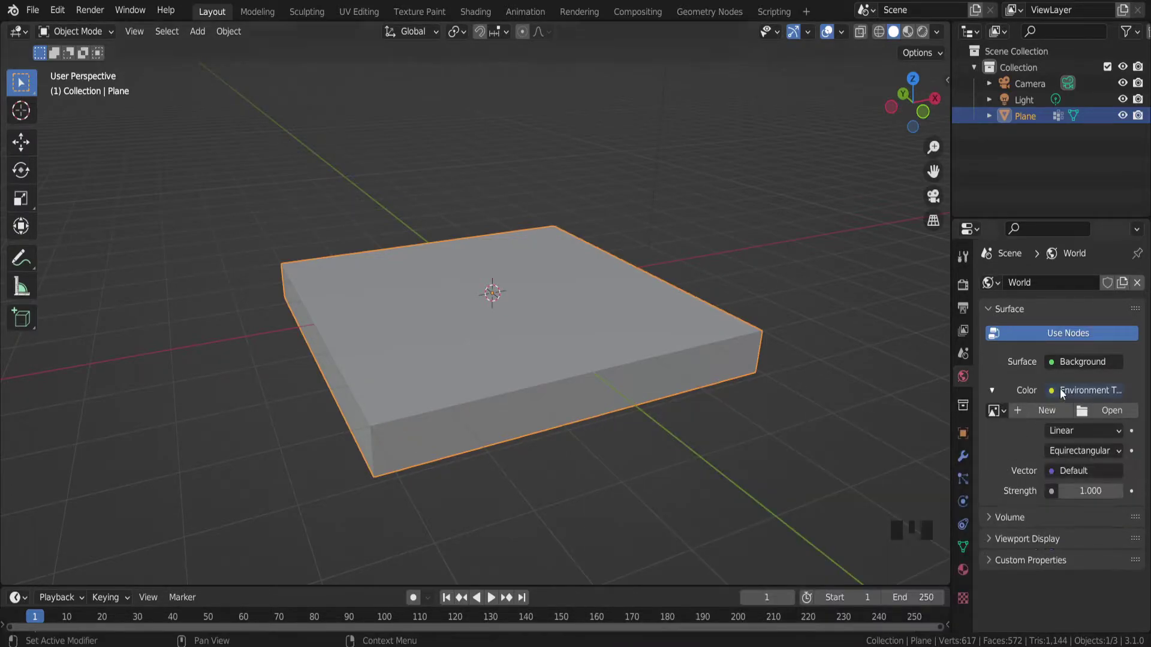
pyautogui.click(1103, 408)
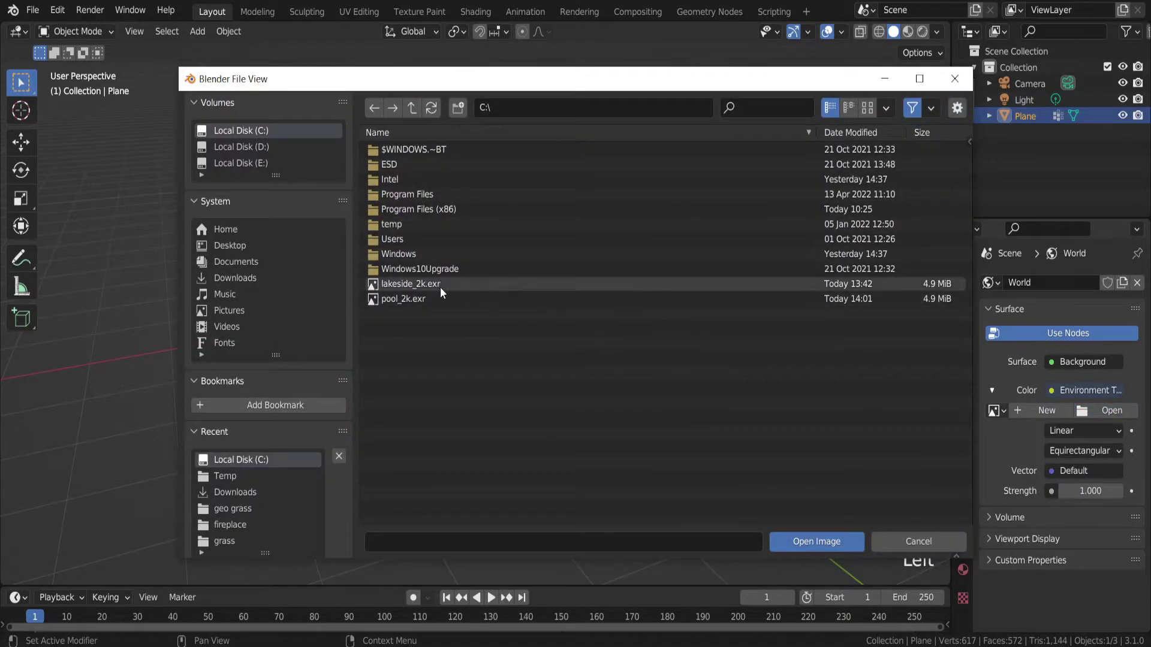
pyautogui.doubleClick(419, 299)
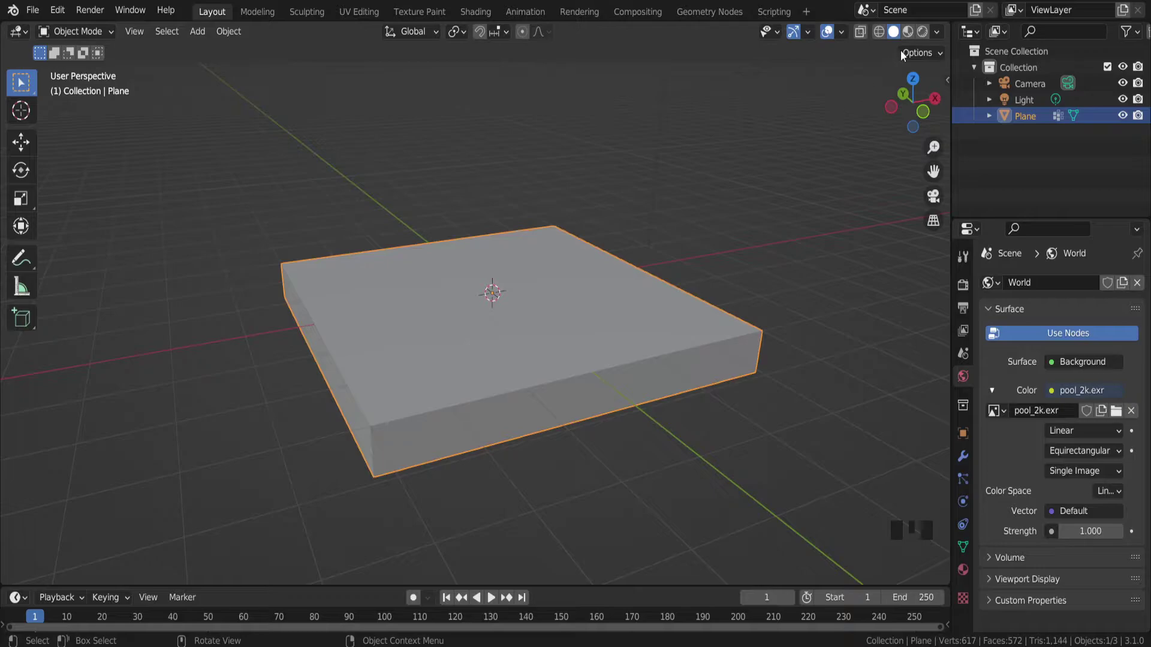
pyautogui.click(918, 34)
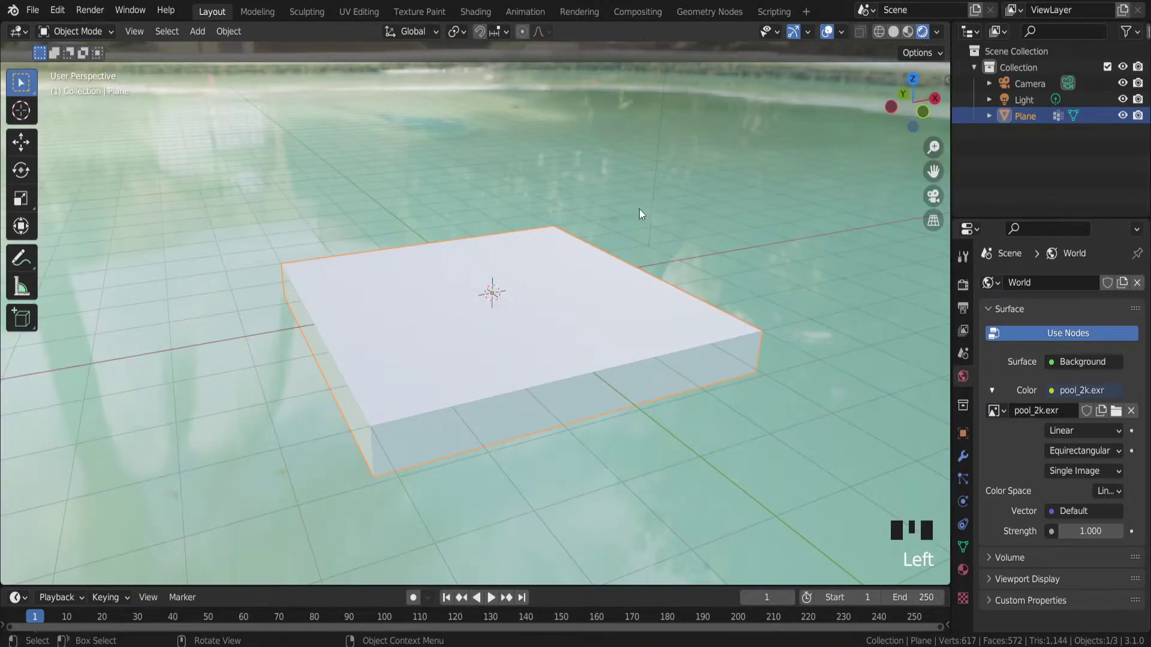
# Examine the block against the pool environment from above and from low side angles
pyautogui.moveTo(518, 251); pyautogui.dragTo(311, 418, button='middle')
pyautogui.scroll(-5, 521, 211)
pyautogui.moveTo(483, 212); pyautogui.dragTo(506, 232, button='middle')
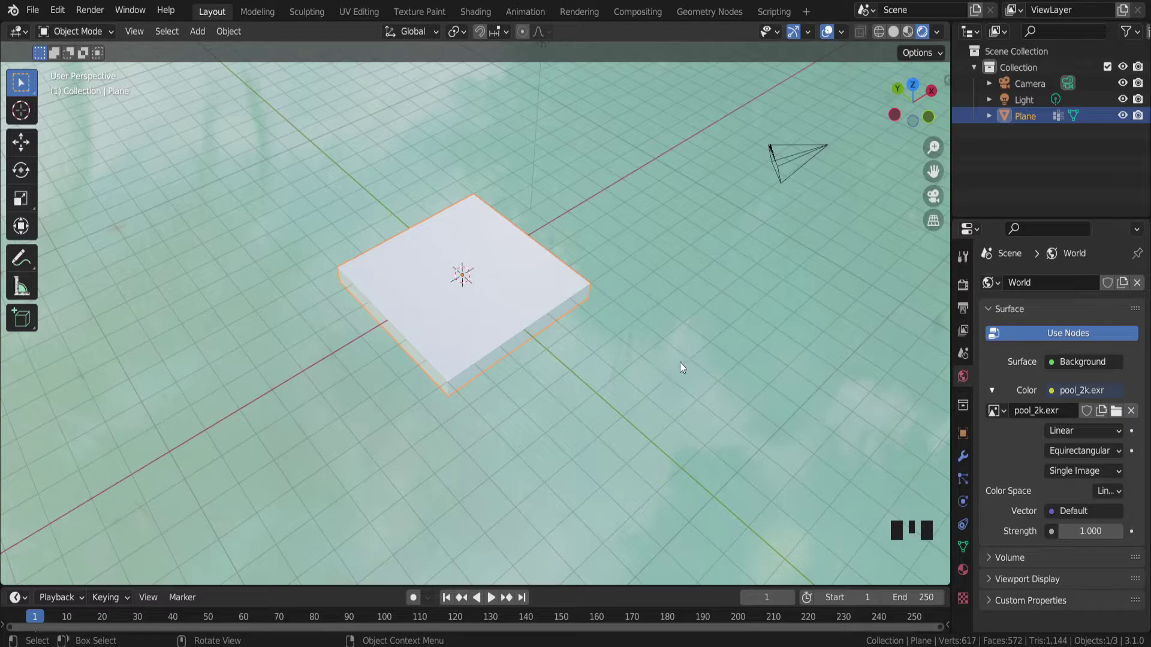
pyautogui.scroll(2, 485, 247)
pyautogui.moveTo(486, 247); pyautogui.dragTo(541, 232, button='middle')
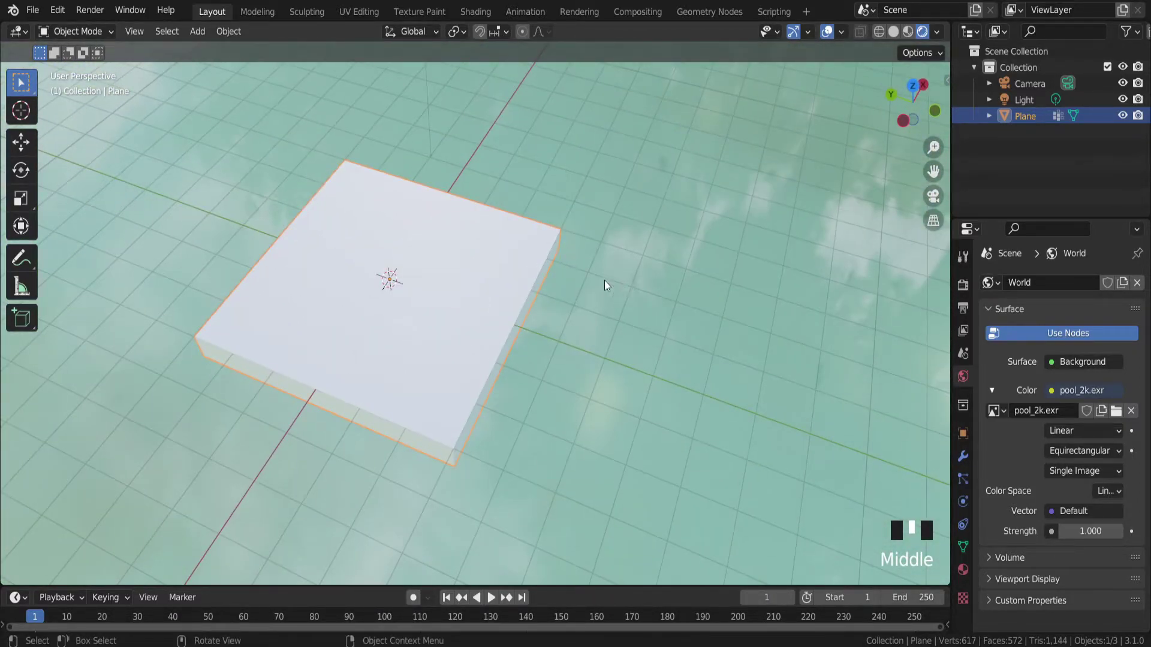
pyautogui.scroll(1, 451, 339)
pyautogui.moveTo(450, 339); pyautogui.dragTo(436, 300, button='middle')
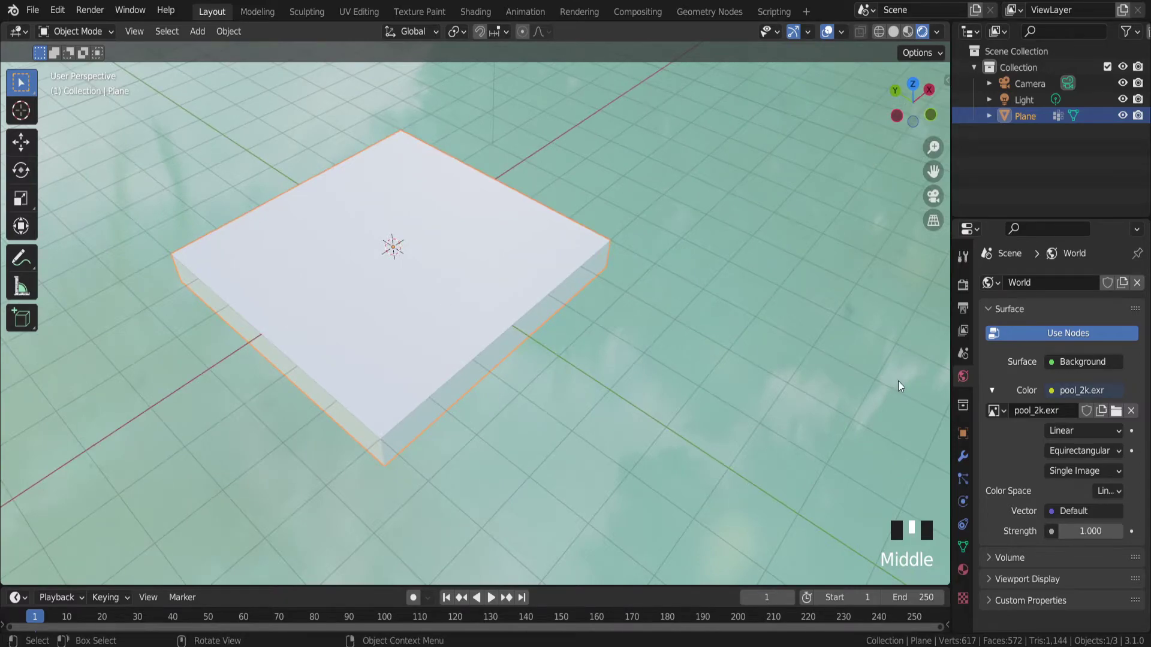
pyautogui.moveTo(617, 342)
pyautogui.mouseDown(button='middle')
pyautogui.moveTo(603, 323)
pyautogui.moveTo(594, 228)
pyautogui.moveTo(606, 279)
pyautogui.moveTo(670, 303)
pyautogui.moveTo(618, 353)
pyautogui.mouseUp(button='middle')
pyautogui.moveTo(559, 326); pyautogui.dragTo(646, 345, button='middle')
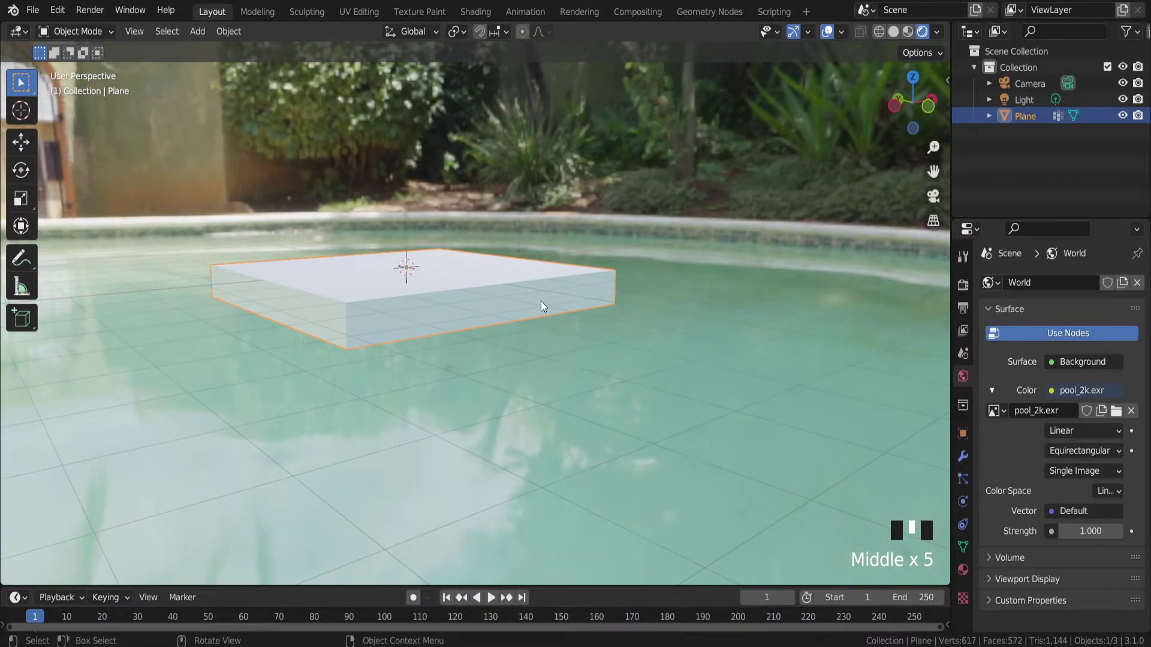
pyautogui.moveTo(540, 301); pyautogui.dragTo(578, 336, button='middle')
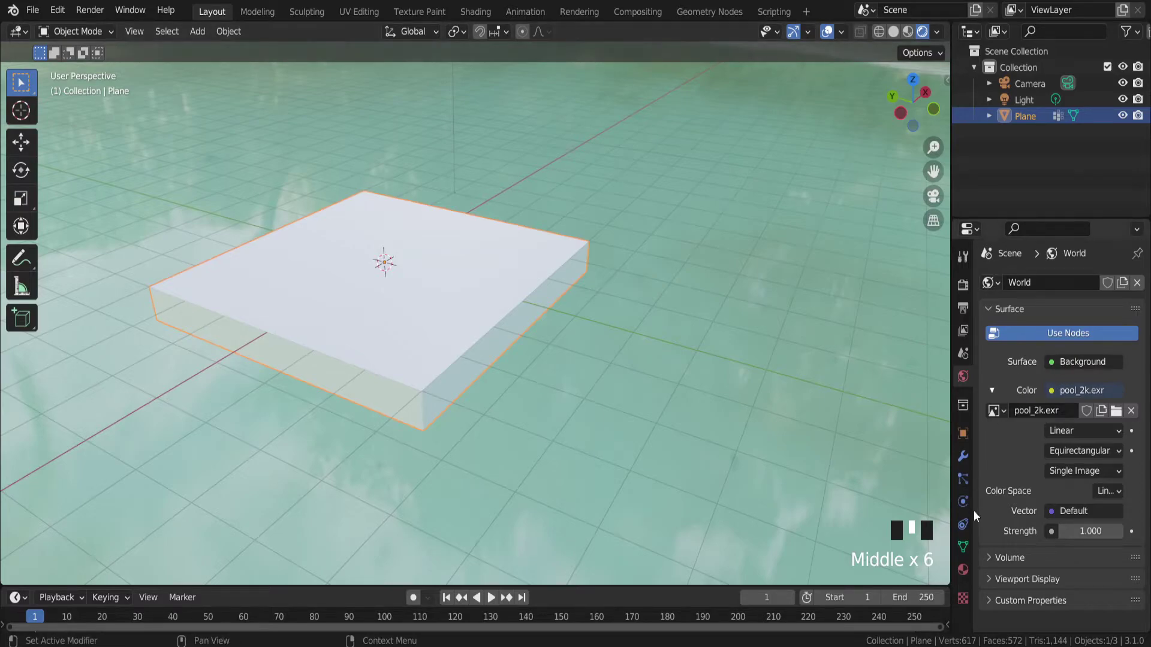
# Make the render background transparent in the Film settings
pyautogui.click(963, 307)
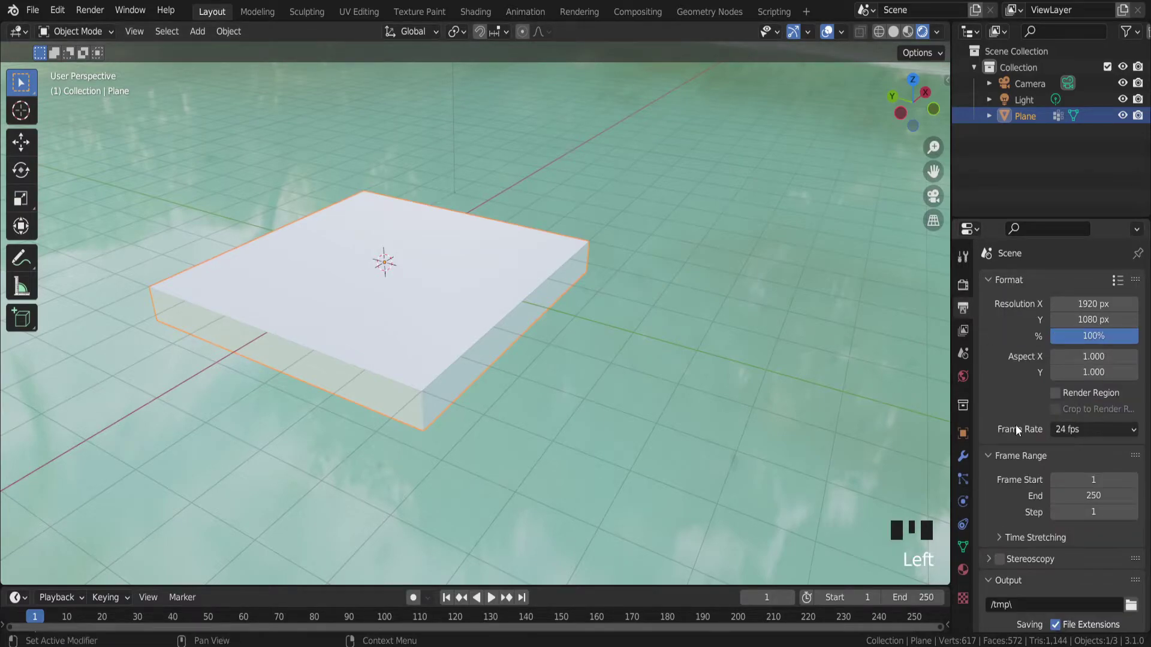
pyautogui.click(963, 285)
pyautogui.scroll(-3, 991, 455)
pyautogui.scroll(-3, 1006, 523)
pyautogui.click(988, 537)
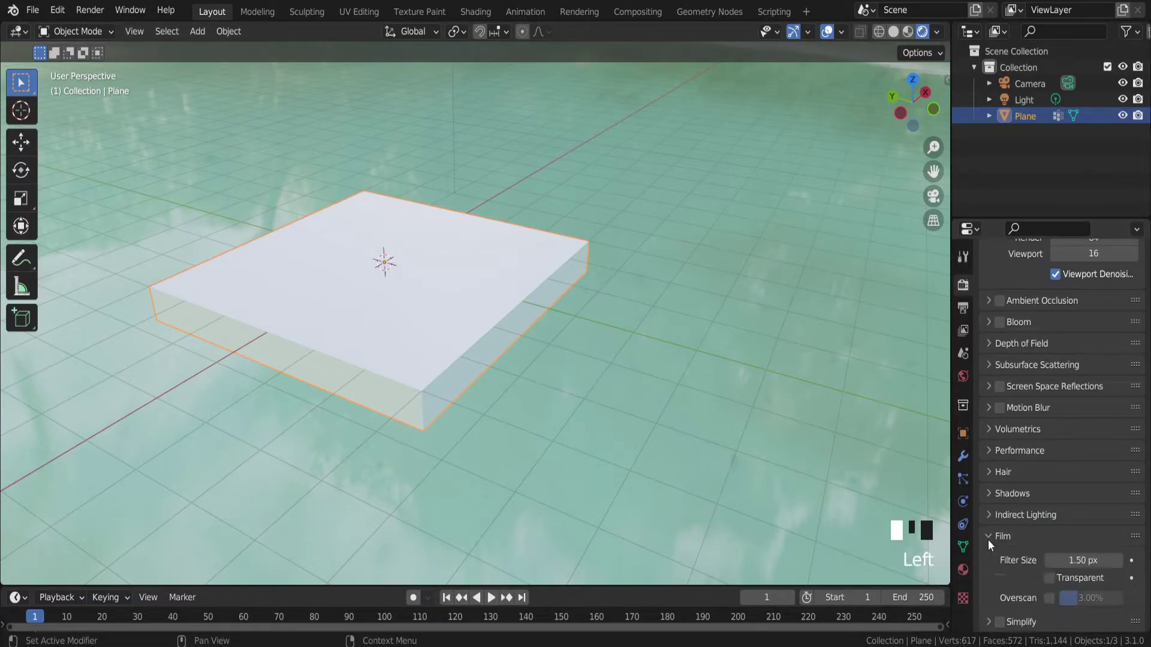
pyautogui.scroll(-3, 1055, 523)
pyautogui.click(1051, 510)
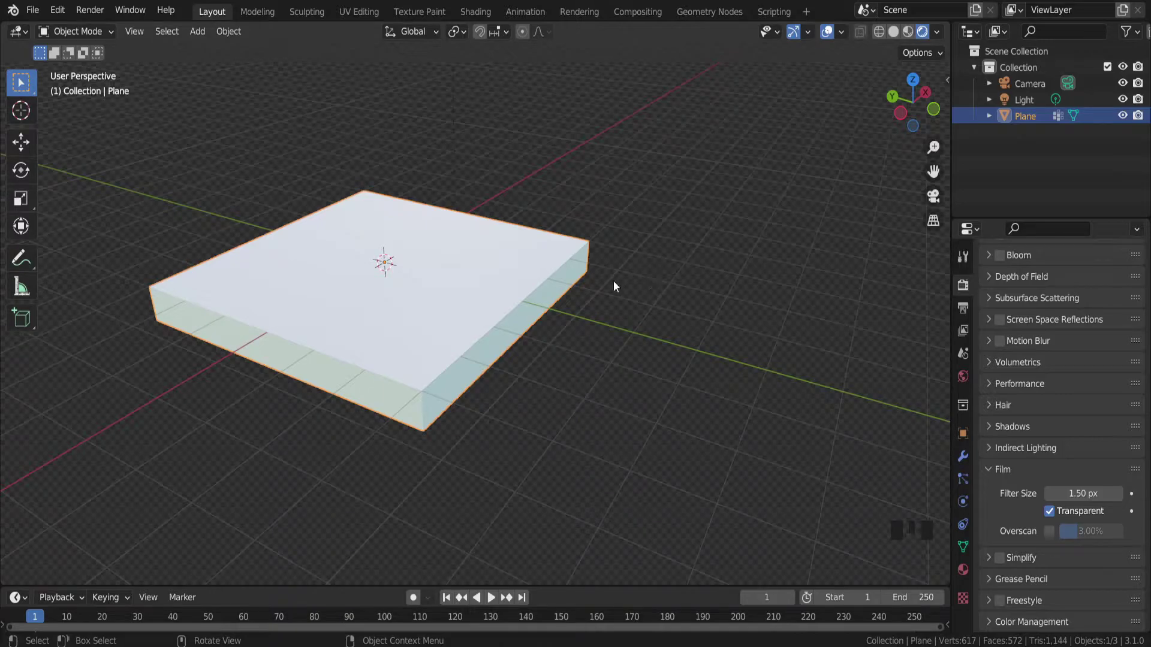
# Enable Ambient Occlusion and Screen Space Reflections with Refraction for the Eevee render engine
pyautogui.moveTo(502, 244); pyautogui.dragTo(487, 222, button='middle')
pyautogui.scroll(2, 429, 311)
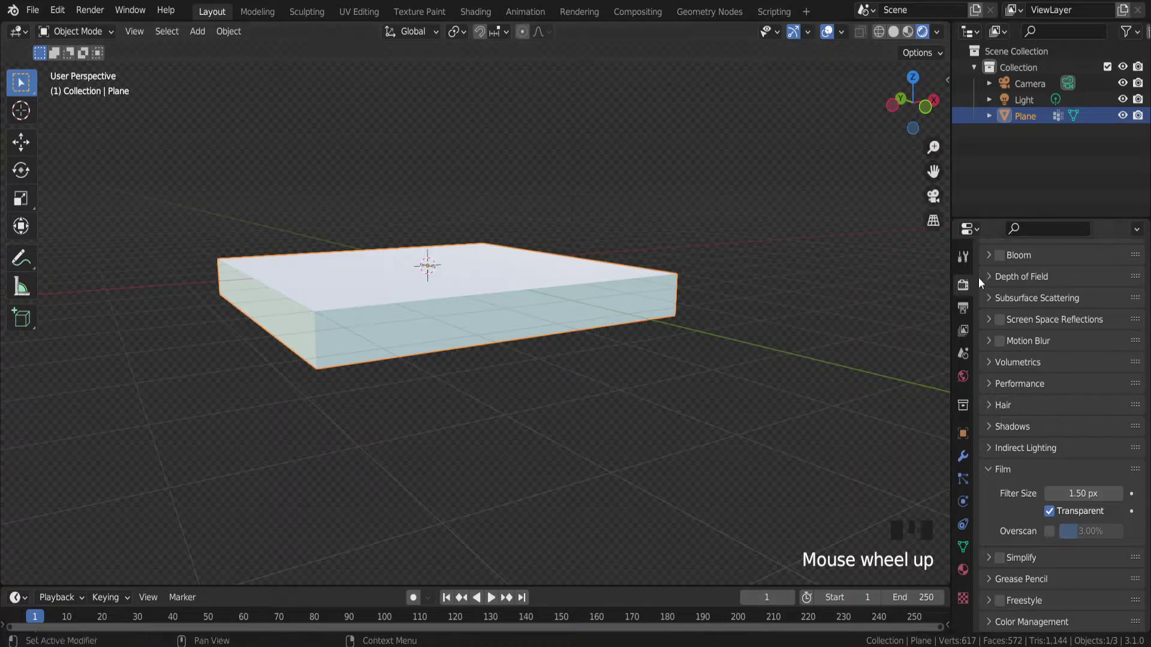
pyautogui.scroll(9, 994, 278)
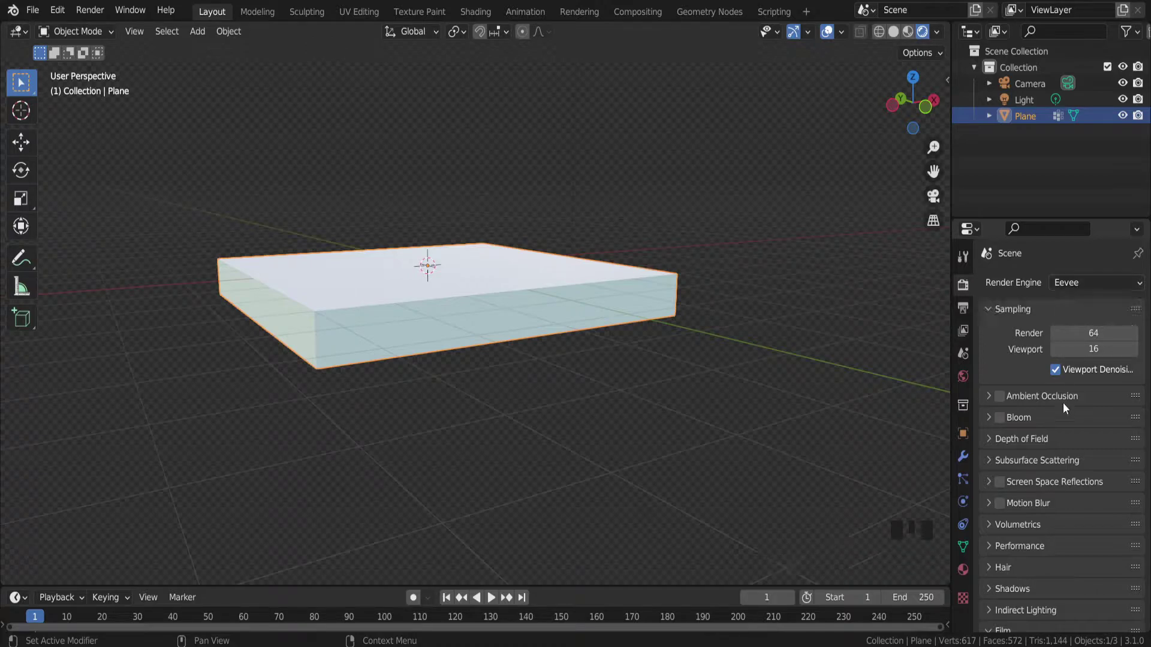
pyautogui.click(997, 397)
pyautogui.click(999, 482)
pyautogui.click(986, 483)
pyautogui.click(1048, 506)
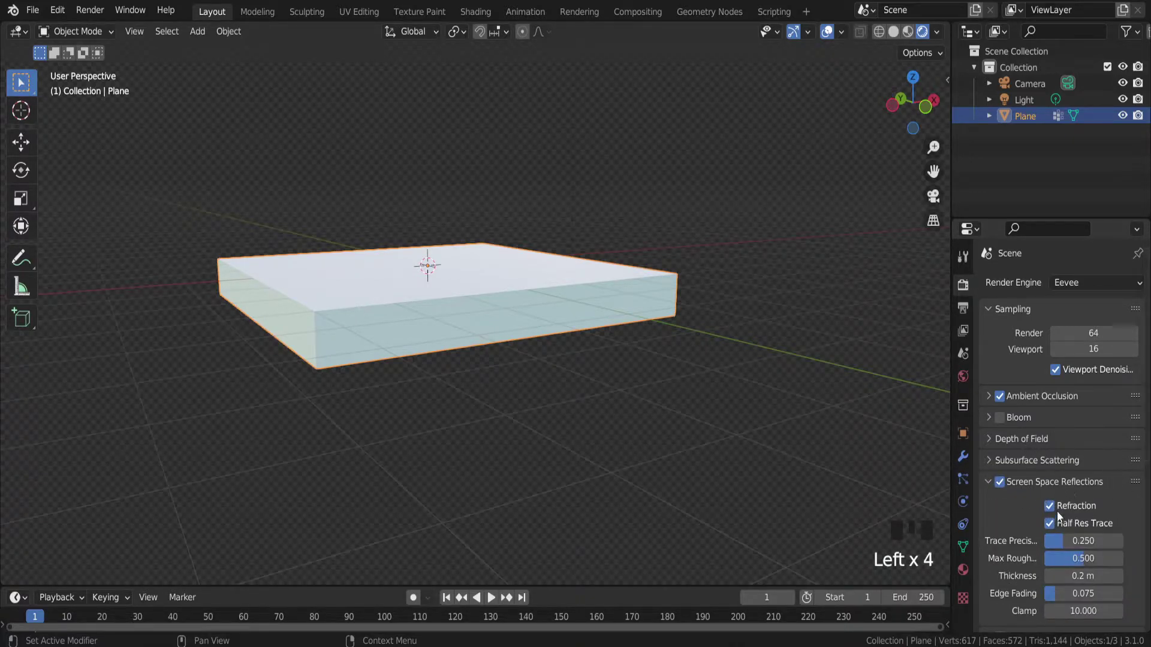
pyautogui.click(987, 482)
pyautogui.scroll(-10, 1064, 477)
pyautogui.scroll(-3, 1062, 486)
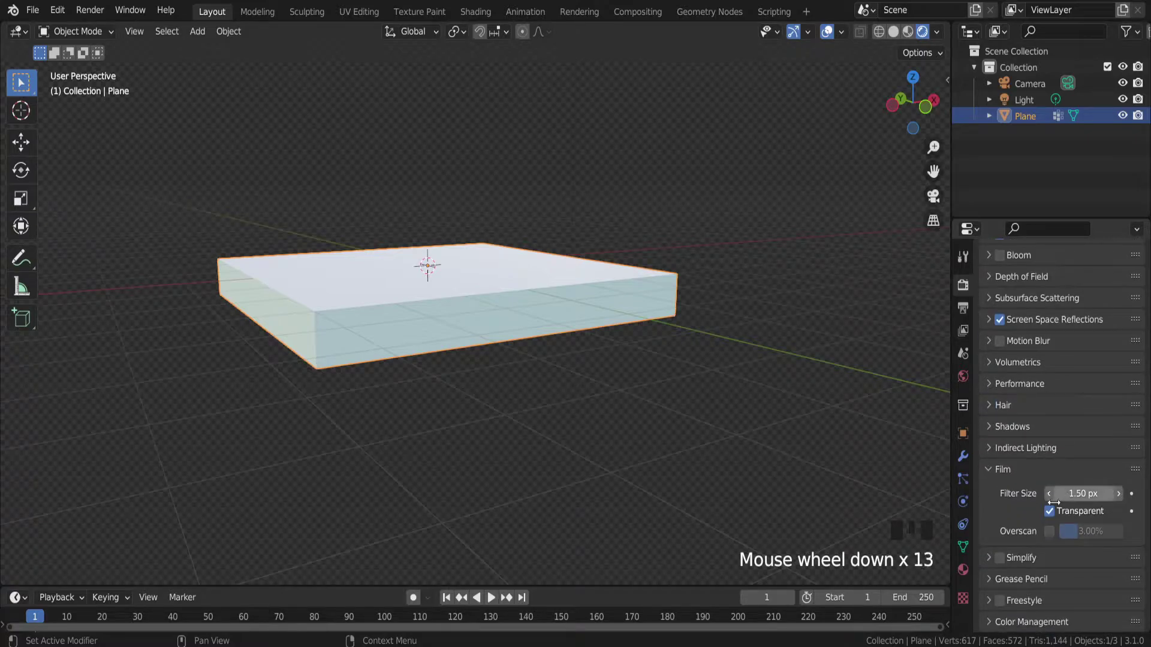
# Add a new material to the block and set its base color to light blue
pyautogui.click(961, 599)
pyautogui.click(959, 286)
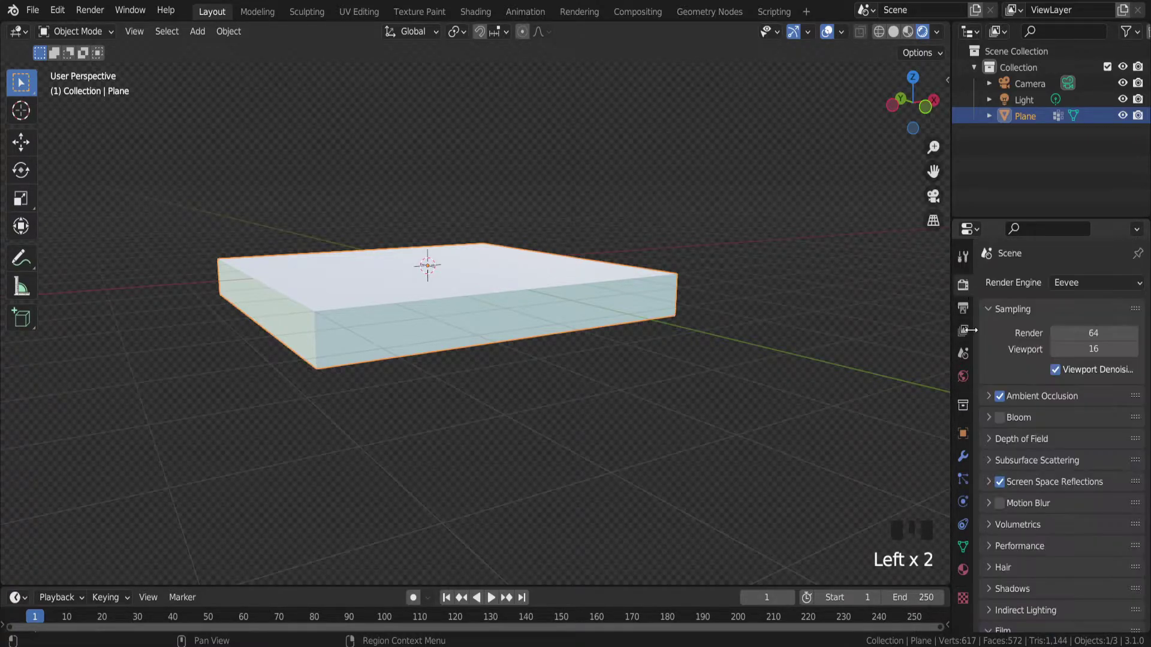
pyautogui.click(964, 567)
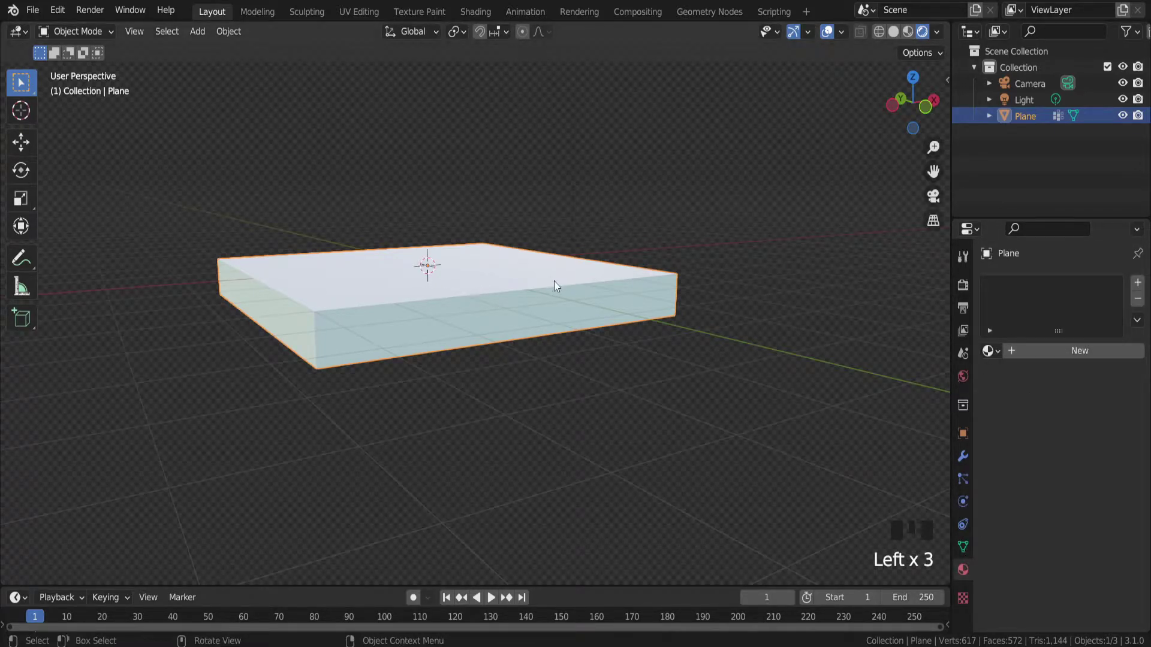
pyautogui.moveTo(555, 282); pyautogui.dragTo(605, 288, button='middle')
pyautogui.click(1066, 352)
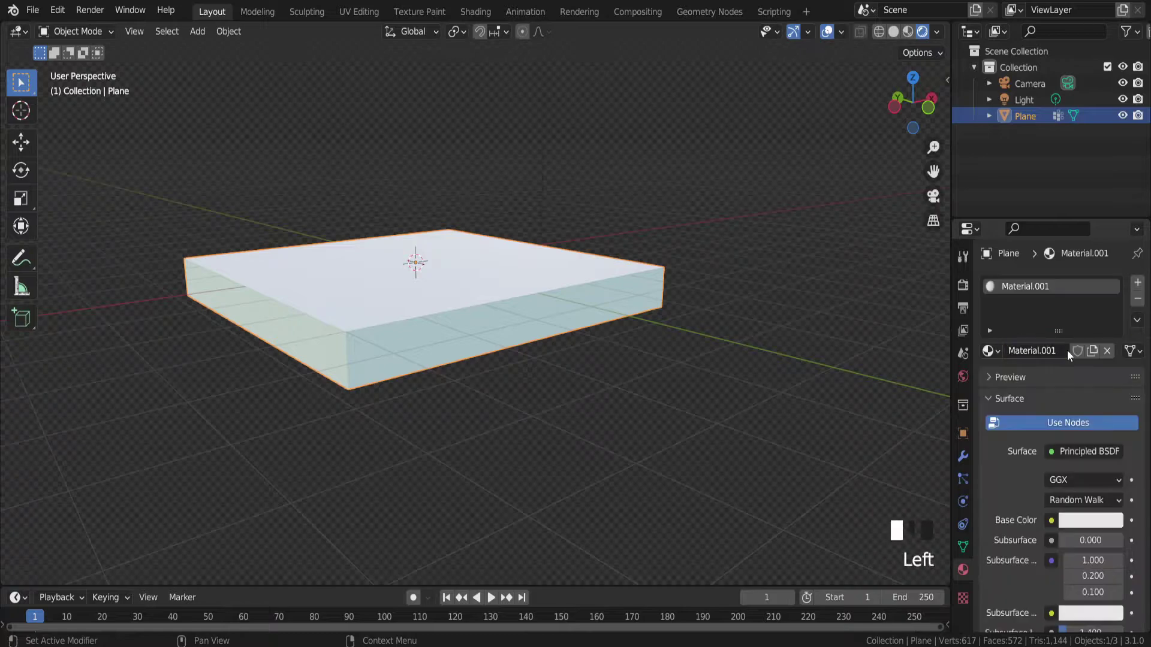
pyautogui.click(1078, 513)
pyautogui.moveTo(1044, 348); pyautogui.dragTo(1050, 332)
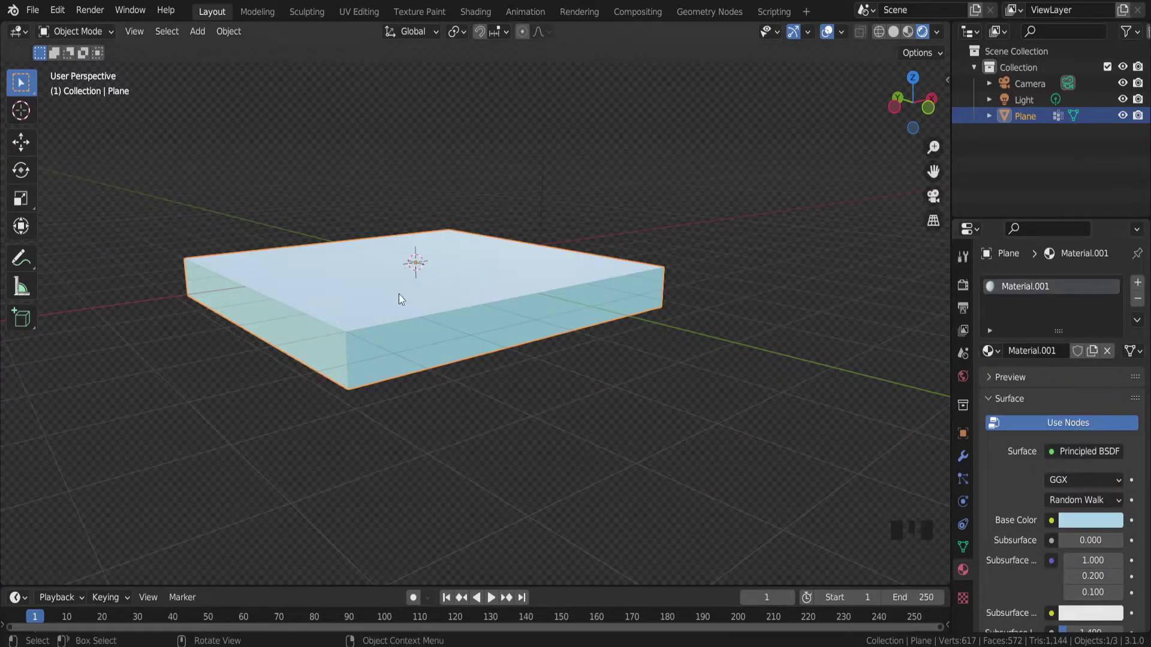
# Enable Screen Space Refraction in the block material's settings
pyautogui.moveTo(366, 337); pyautogui.dragTo(510, 342, button='middle')
pyautogui.moveTo(580, 340); pyautogui.dragTo(513, 329, button='middle')
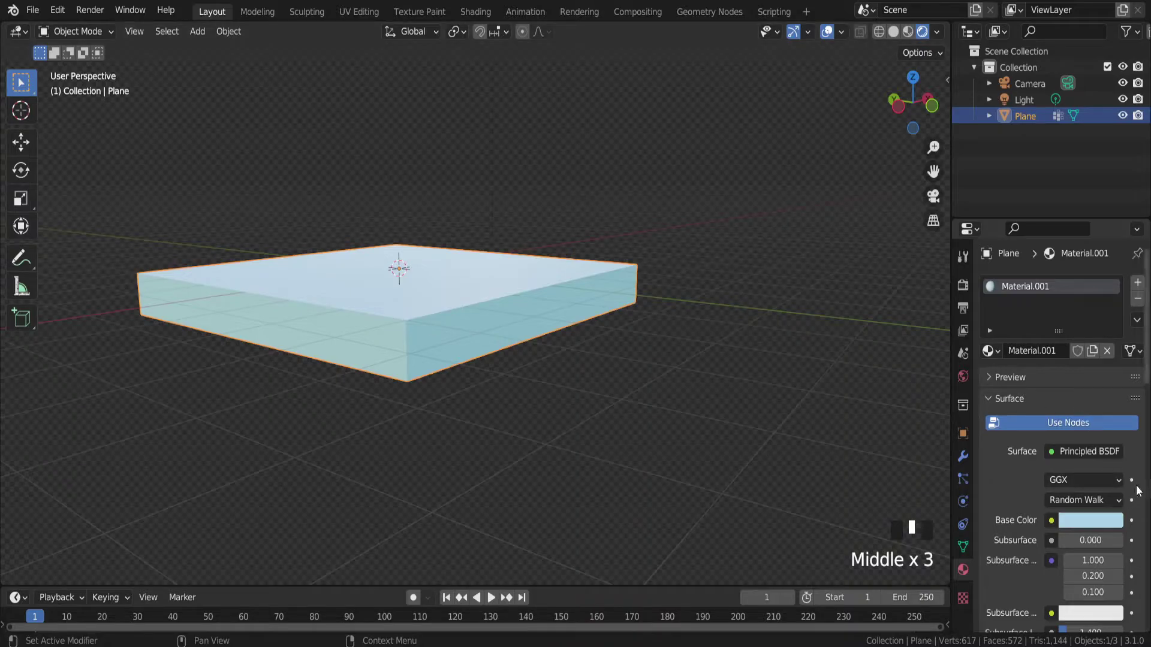
pyautogui.scroll(-2, 1116, 489)
pyautogui.scroll(-9, 1116, 488)
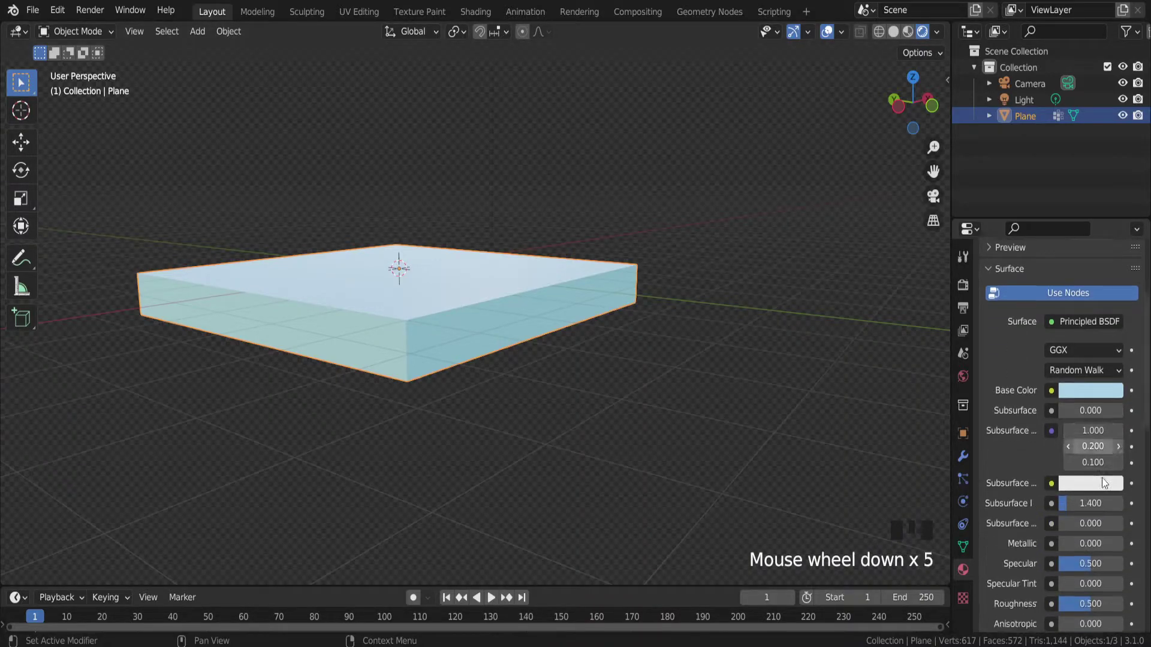
pyautogui.scroll(-14, 1098, 472)
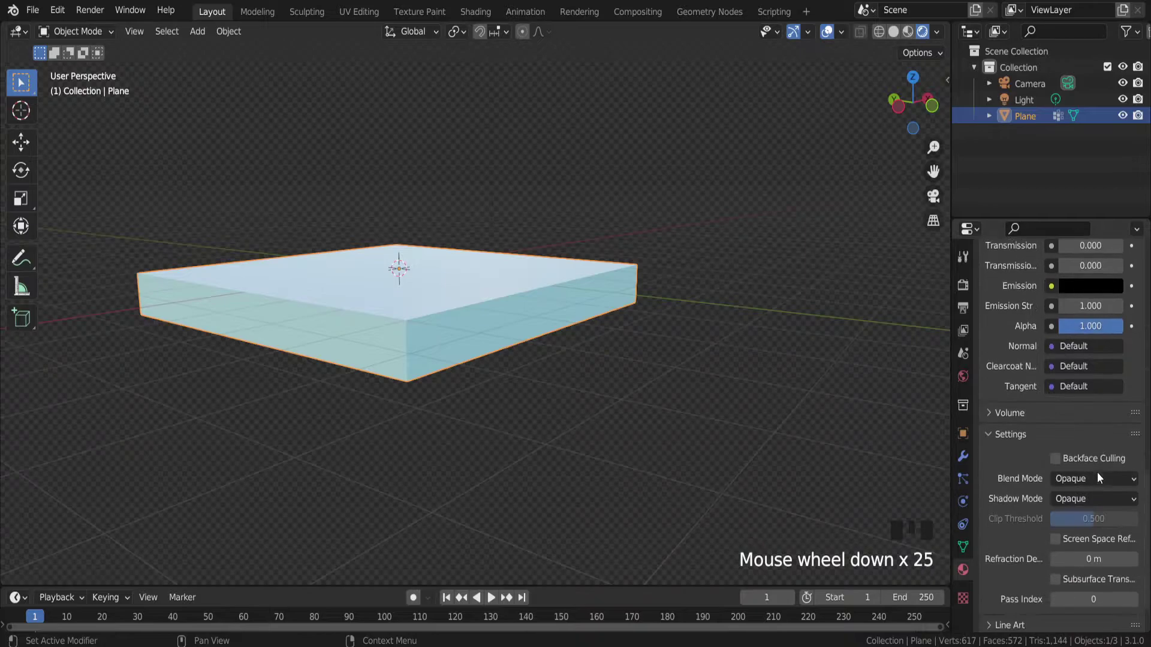
pyautogui.click(1054, 538)
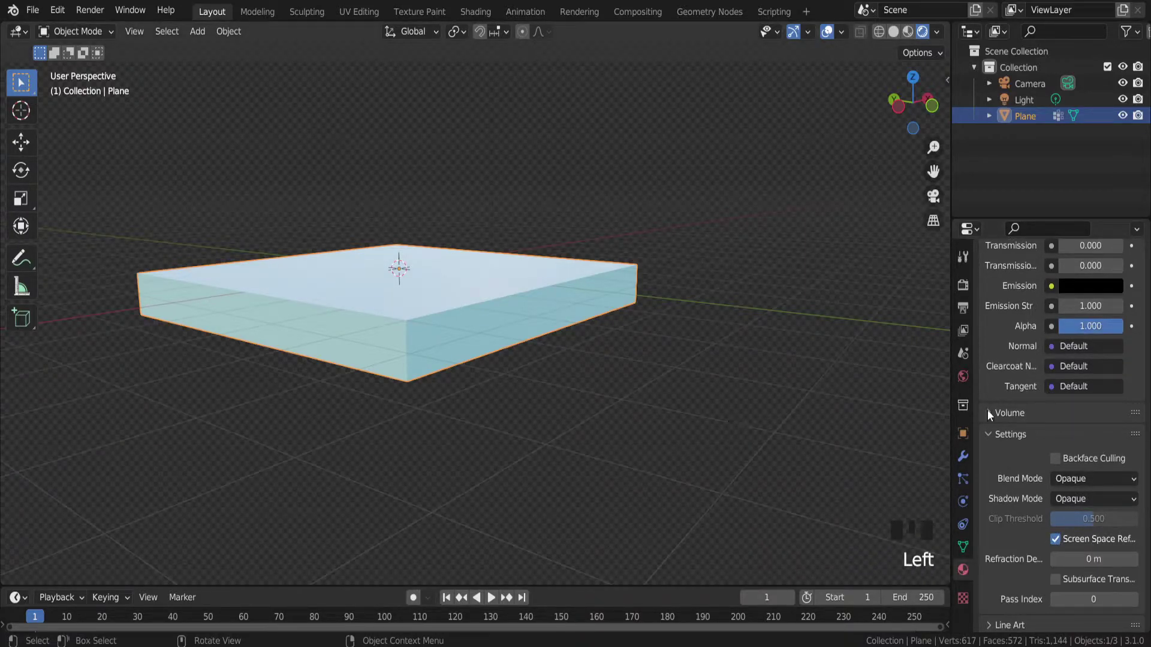
# Set the block material's Transmission to 1.000
pyautogui.scroll(5, 1127, 386)
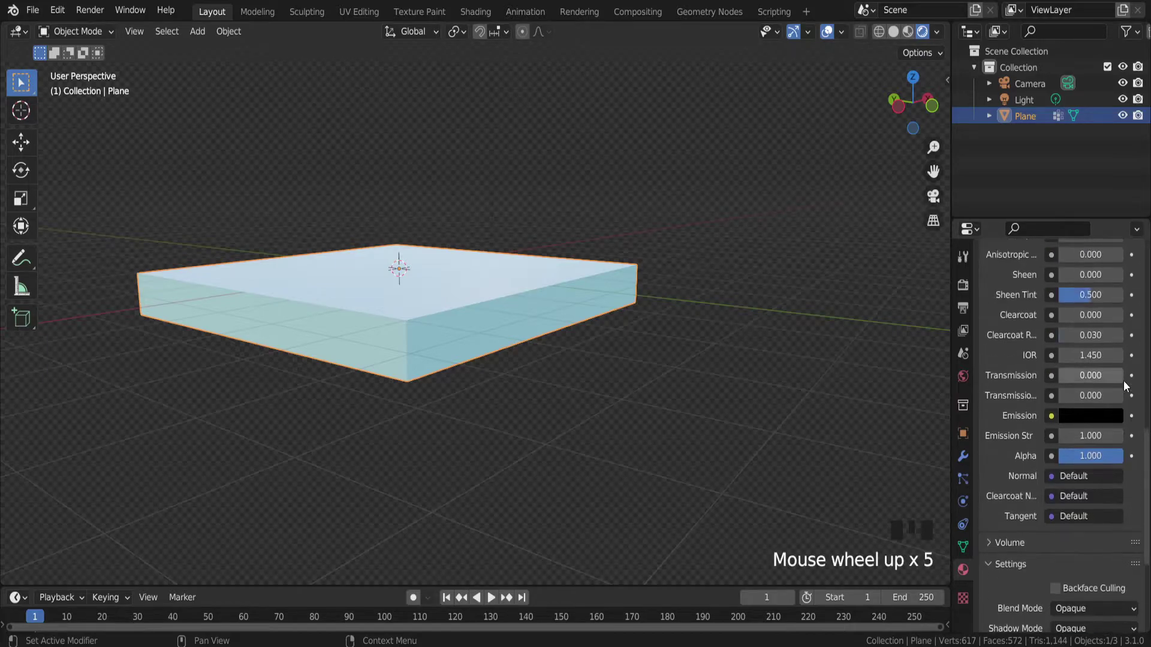
pyautogui.scroll(2, 1123, 380)
pyautogui.moveTo(1064, 427); pyautogui.dragTo(1126, 426)
pyautogui.moveTo(588, 305); pyautogui.dragTo(627, 324, button='middle')
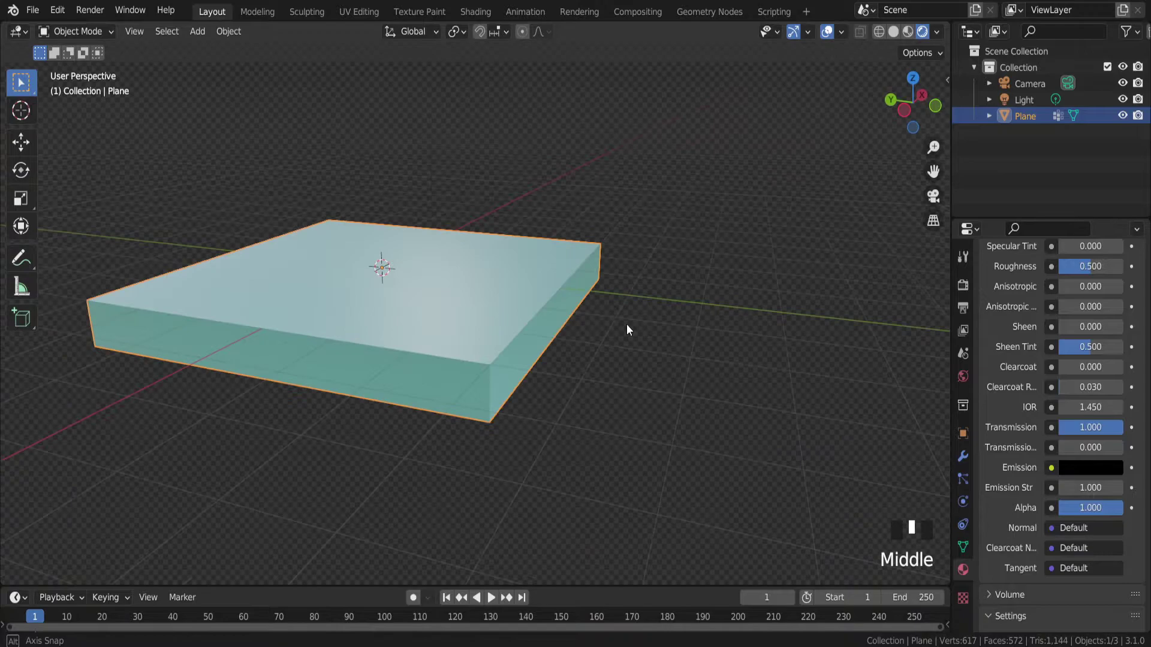
pyautogui.scroll(2, 670, 380)
pyautogui.moveTo(670, 380); pyautogui.dragTo(484, 318, button='middle')
pyautogui.scroll(1, 465, 337)
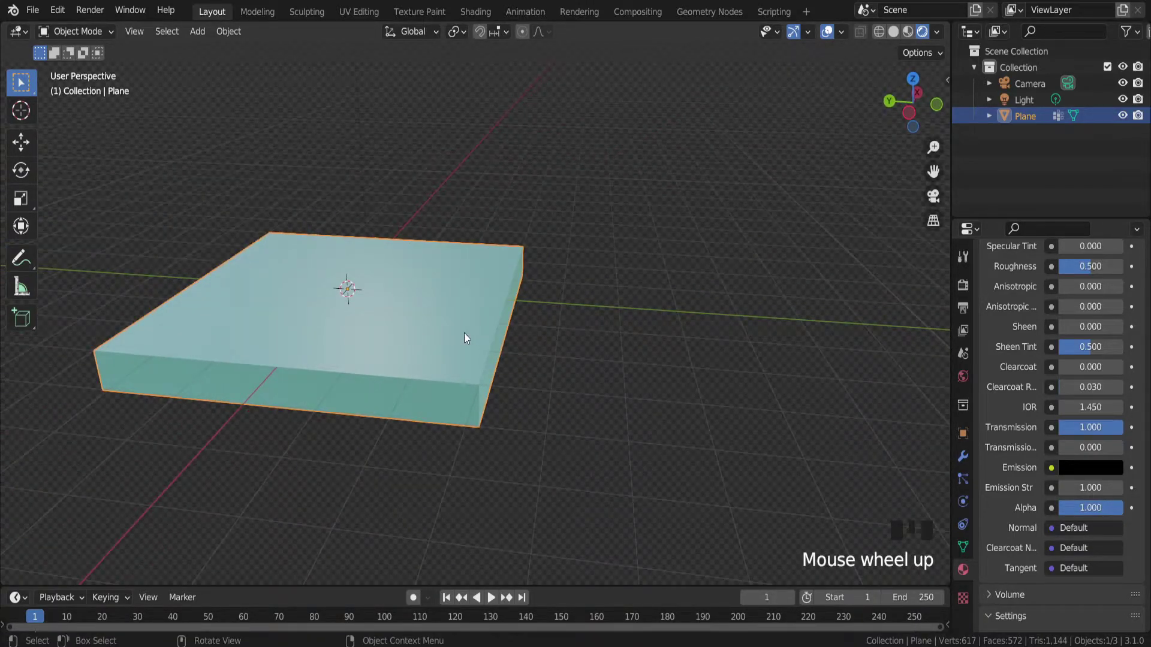
# Add a 2 m monkey mesh at the scene origin, inside the water block
pyautogui.hotkey('shift', 'a')
pyautogui.moveTo(485, 322)
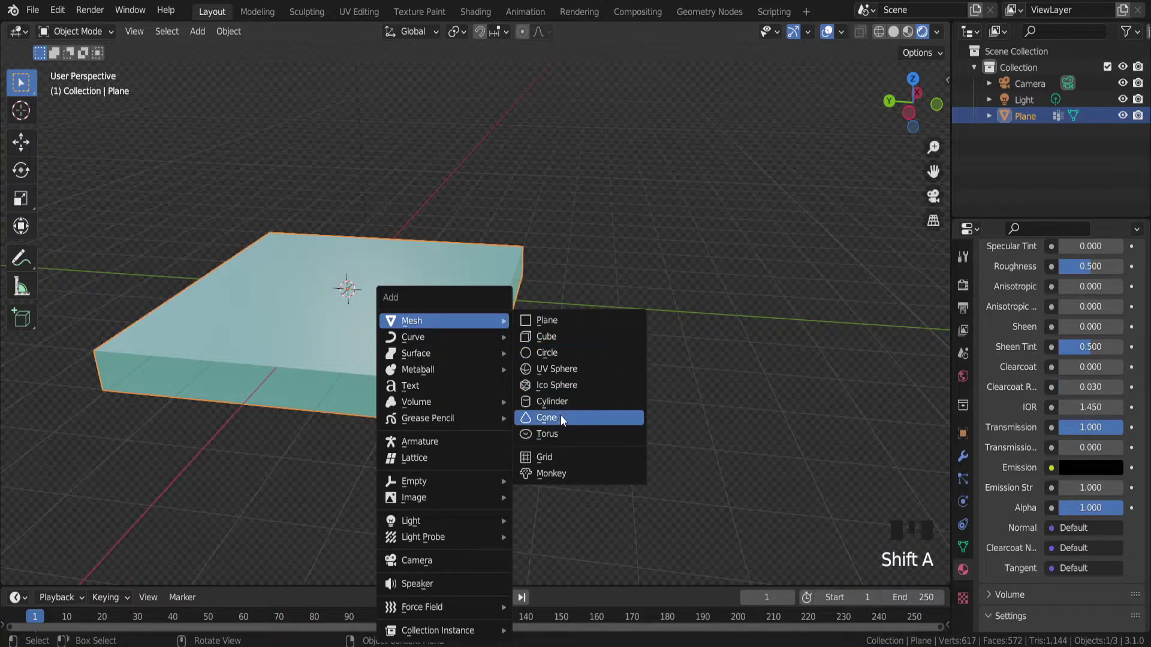
pyautogui.click(569, 474)
pyautogui.scroll(2, 399, 273)
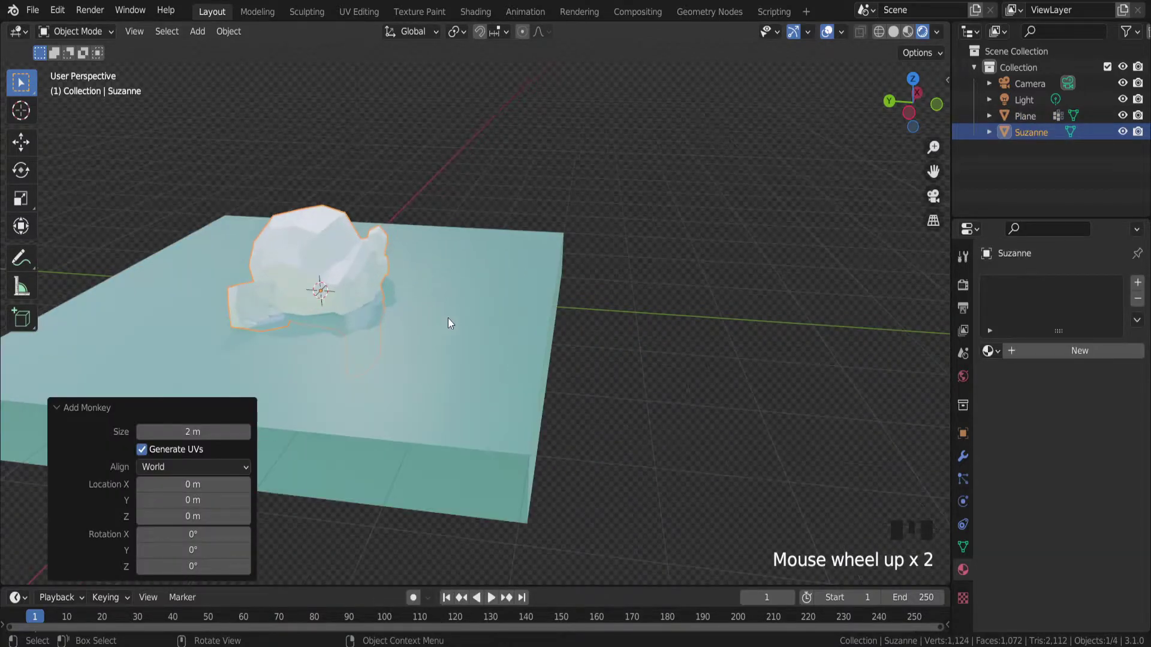
# Rotate the monkey about -34.3° around the global X axis and check it through the block's side
pyautogui.press('f')
pyautogui.press('x')
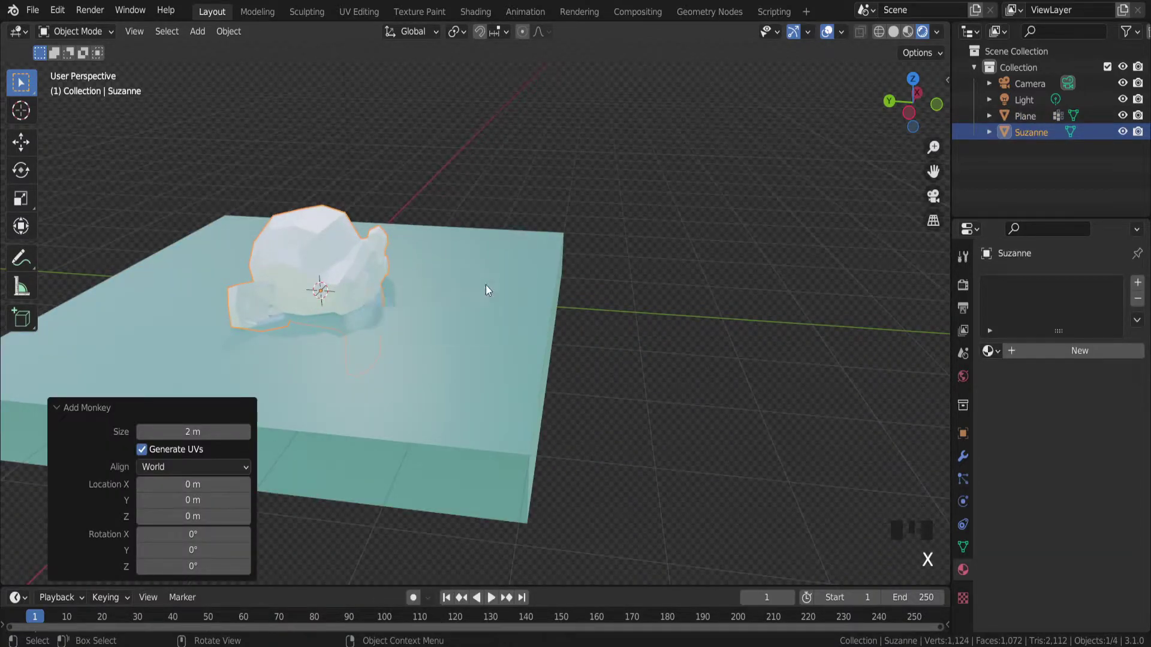
pyautogui.press('r')
pyautogui.press('x')
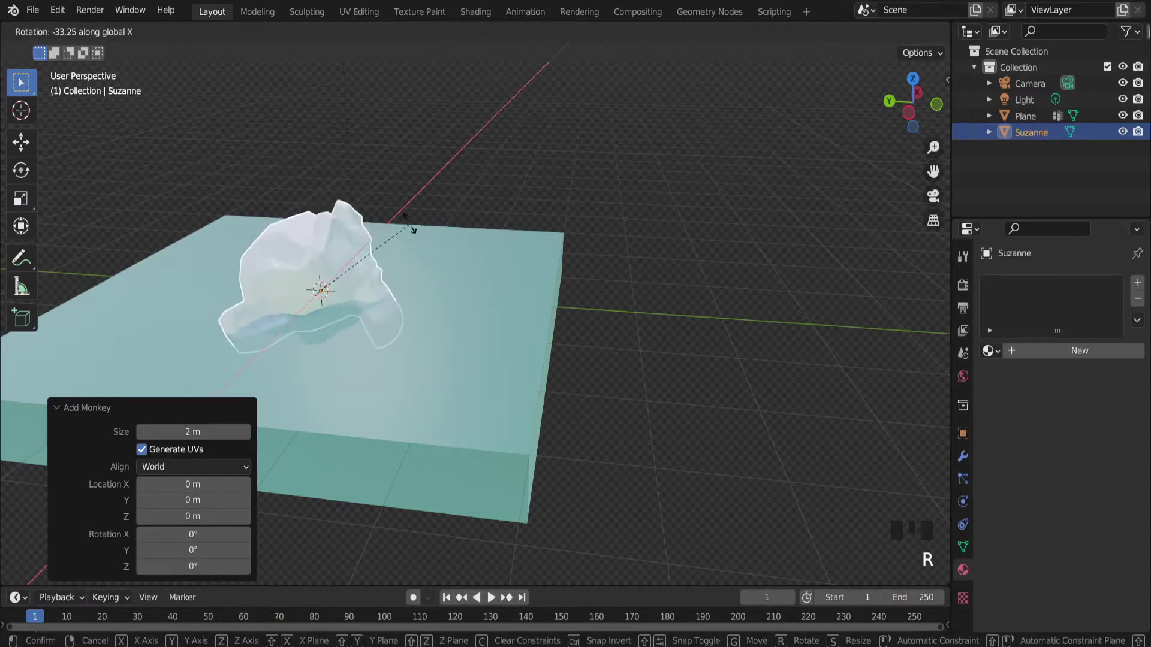
pyautogui.click(455, 276)
pyautogui.moveTo(454, 282); pyautogui.dragTo(419, 256, button='middle')
pyautogui.scroll(3, 401, 299)
pyautogui.moveTo(401, 300); pyautogui.dragTo(450, 291, button='middle')
pyautogui.scroll(-1, 667, 293)
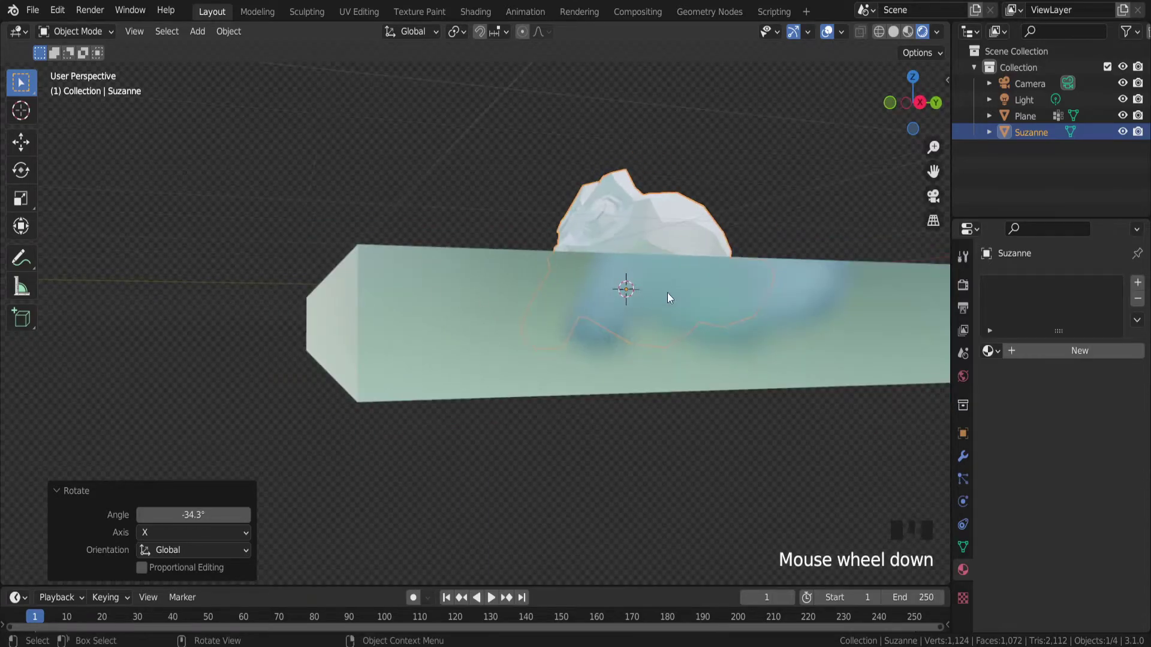
# Set the water block material's IOR to 1.150
pyautogui.click(667, 311)
pyautogui.scroll(-11, 1055, 444)
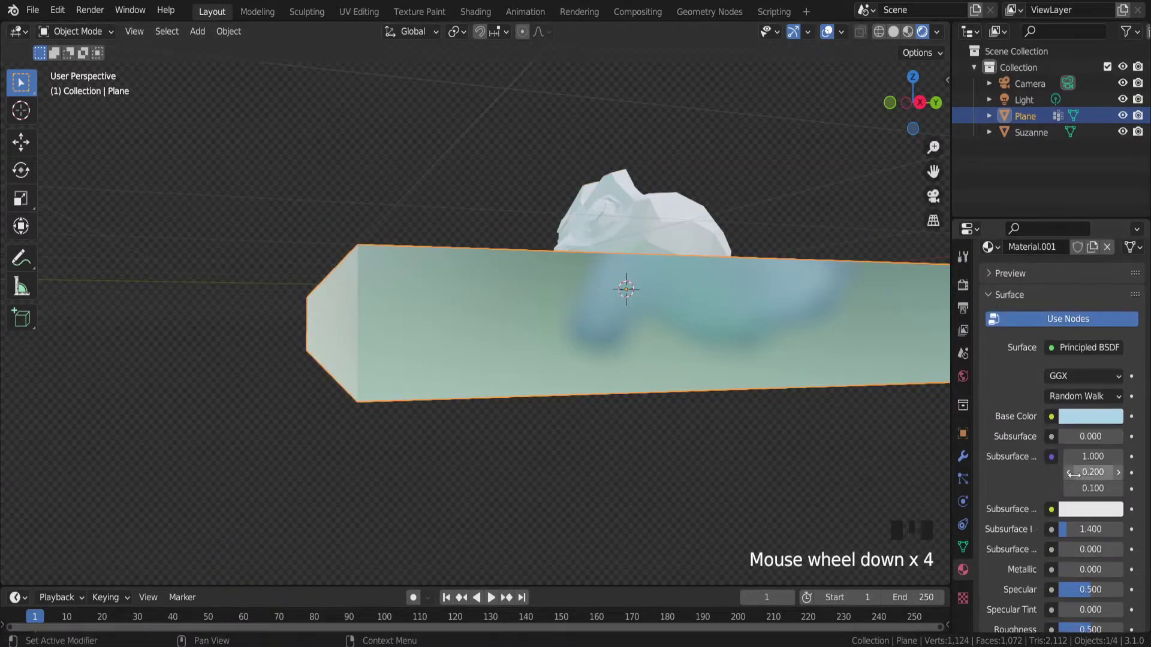
pyautogui.scroll(-1, 1074, 475)
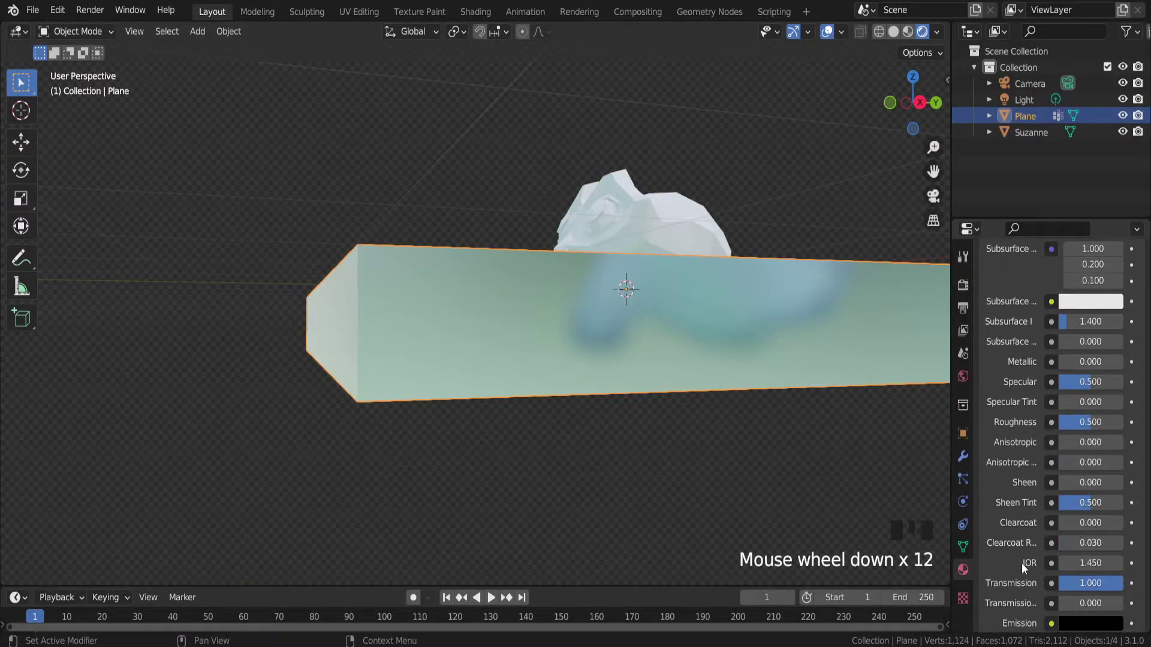
pyautogui.click(1064, 566)
pyautogui.click(1066, 567)
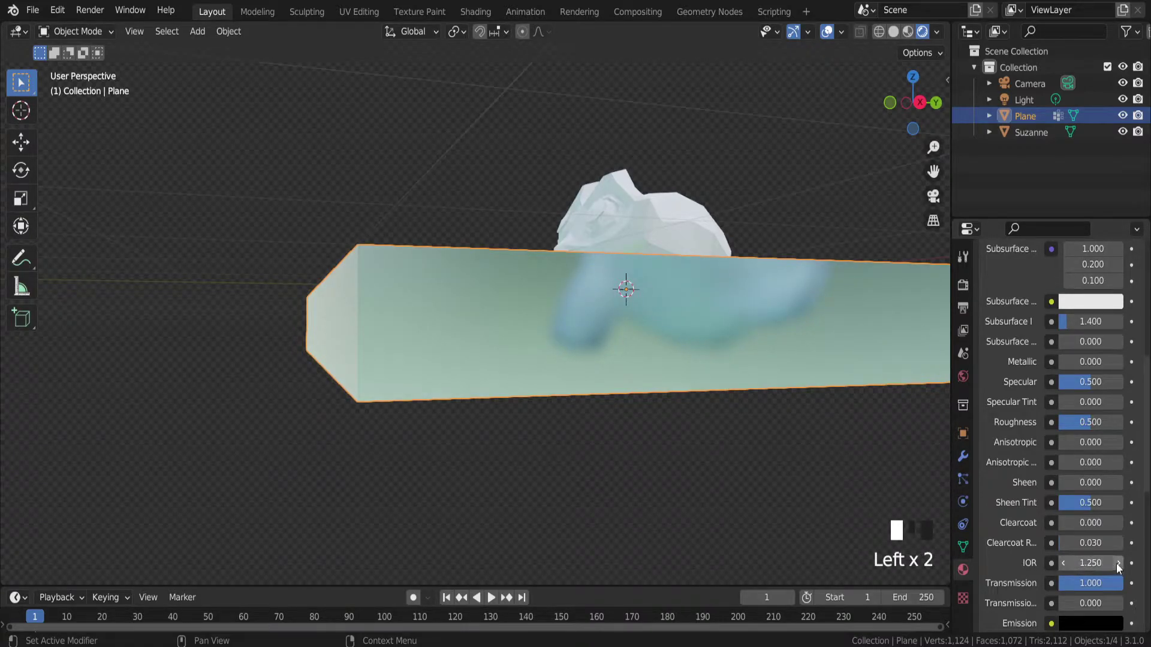
pyautogui.click(1056, 563)
pyautogui.moveTo(710, 364); pyautogui.dragTo(547, 278, button='middle')
pyautogui.scroll(3, 547, 278)
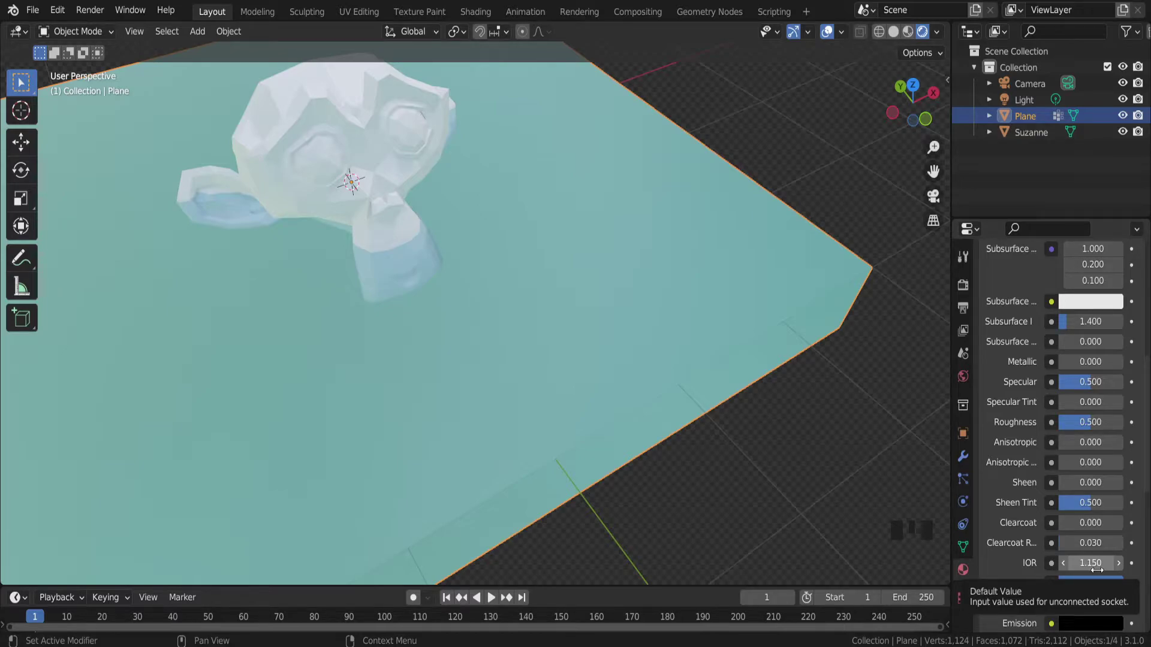
# Examine how the submerged parts of the monkey refract through the water surface from several angles
pyautogui.moveTo(550, 313); pyautogui.dragTo(562, 278, button='middle')
pyautogui.scroll(-4, 561, 279)
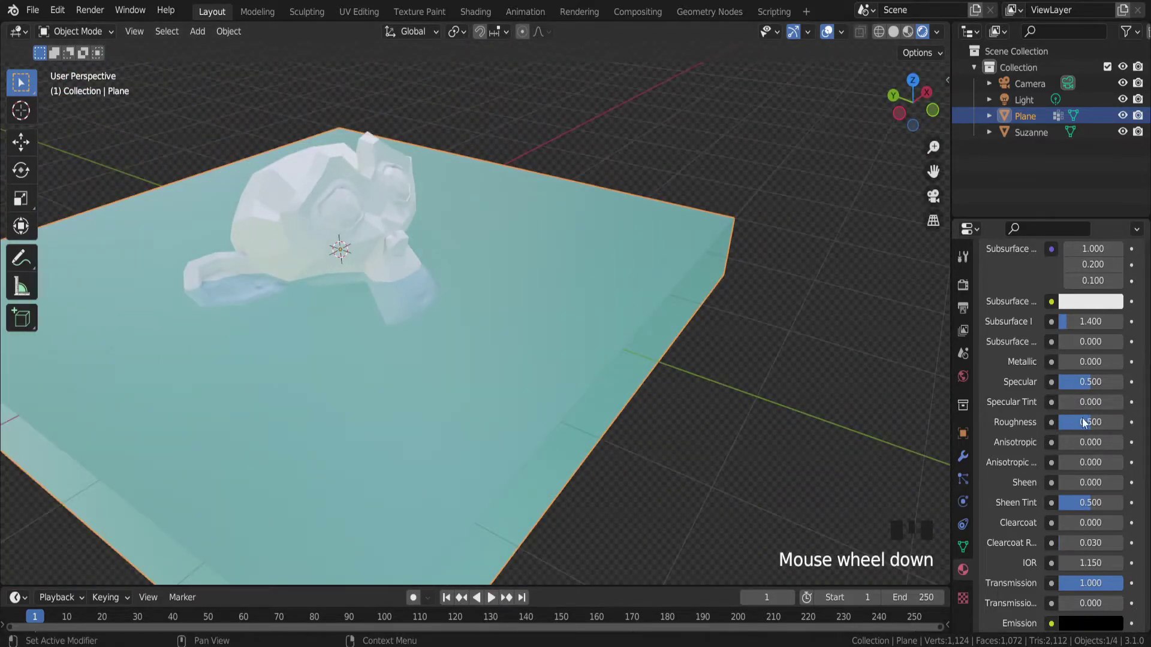
pyautogui.moveTo(1091, 424); pyautogui.dragTo(1091, 424)
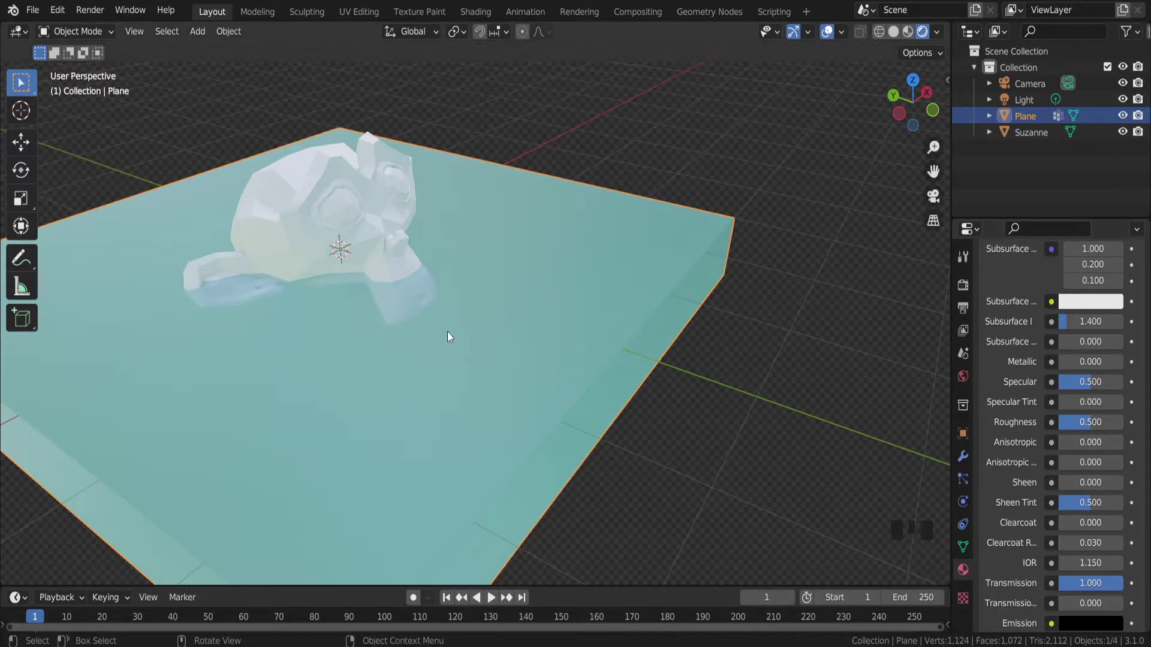
pyautogui.moveTo(501, 324); pyautogui.dragTo(529, 300, button='middle')
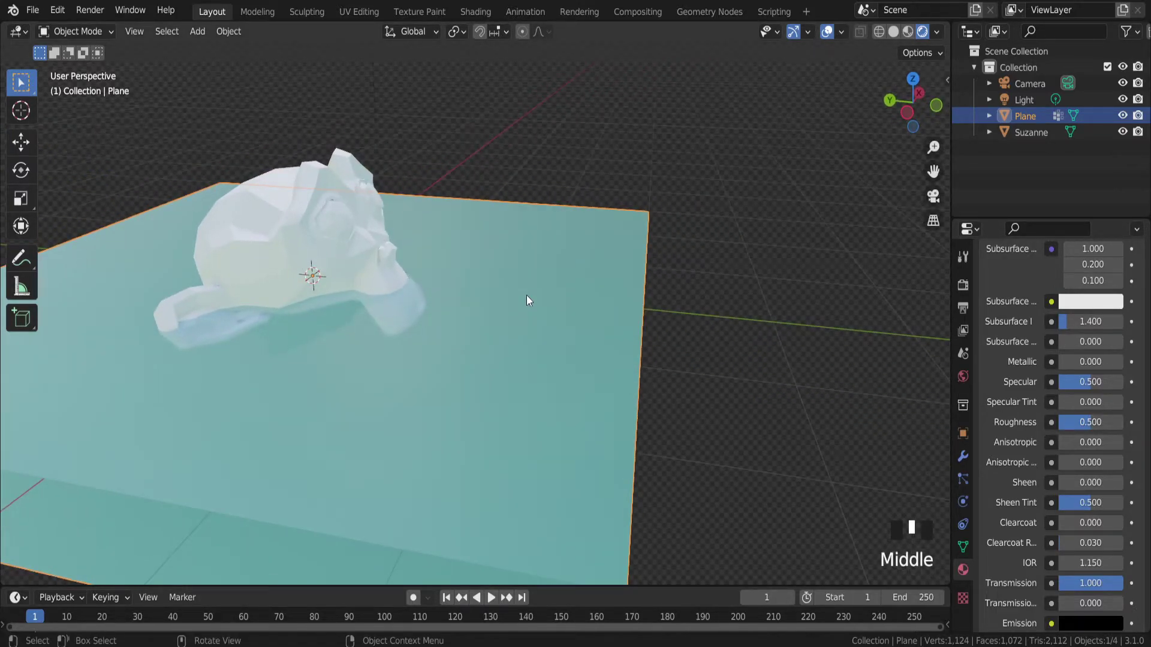
pyautogui.moveTo(551, 350); pyautogui.dragTo(469, 358, button='middle')
pyautogui.scroll(-1, 486, 352)
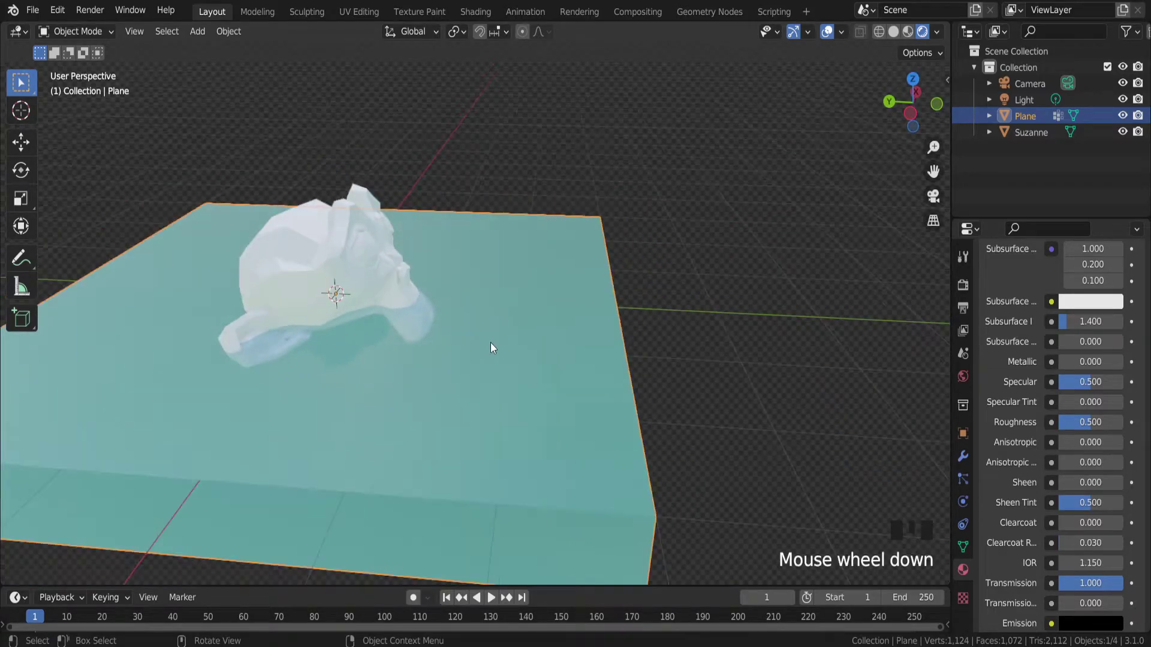
# Add a Displace modifier to the water block in Edit Mode
pyautogui.click(544, 428)
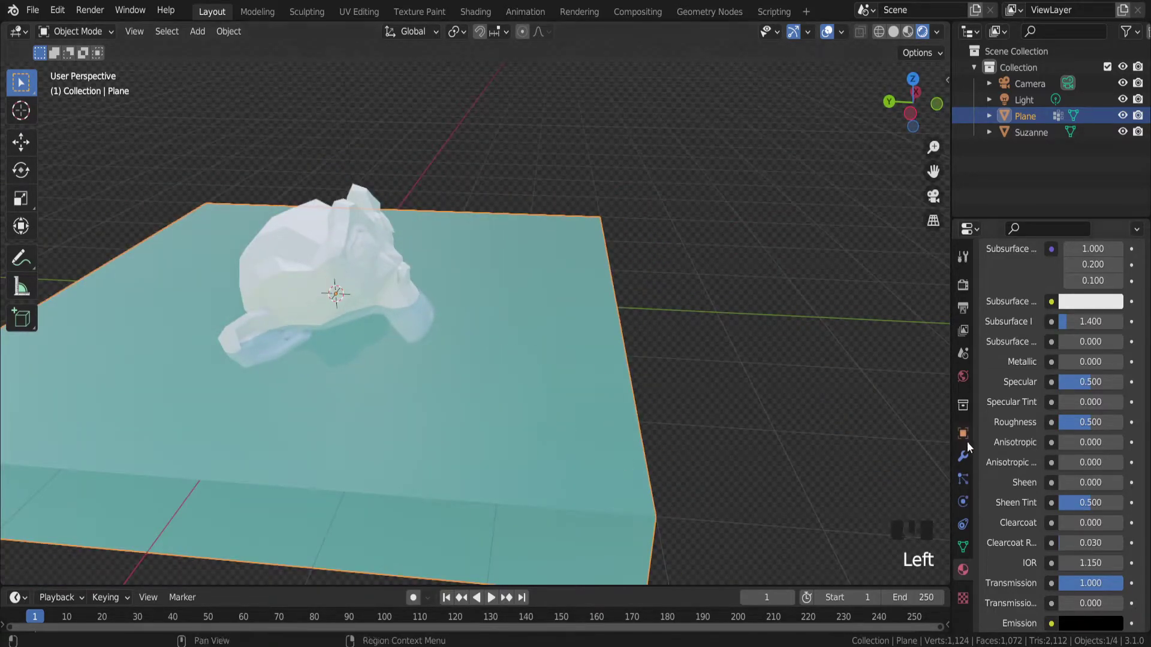
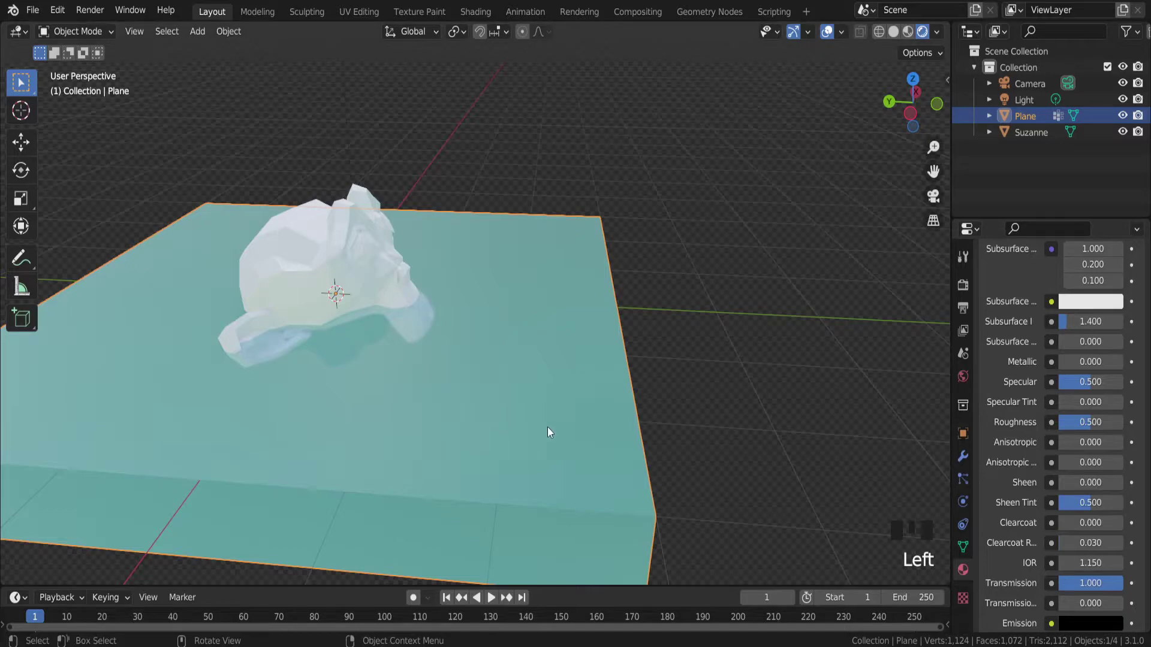
pyautogui.click(965, 457)
pyautogui.click(1040, 283)
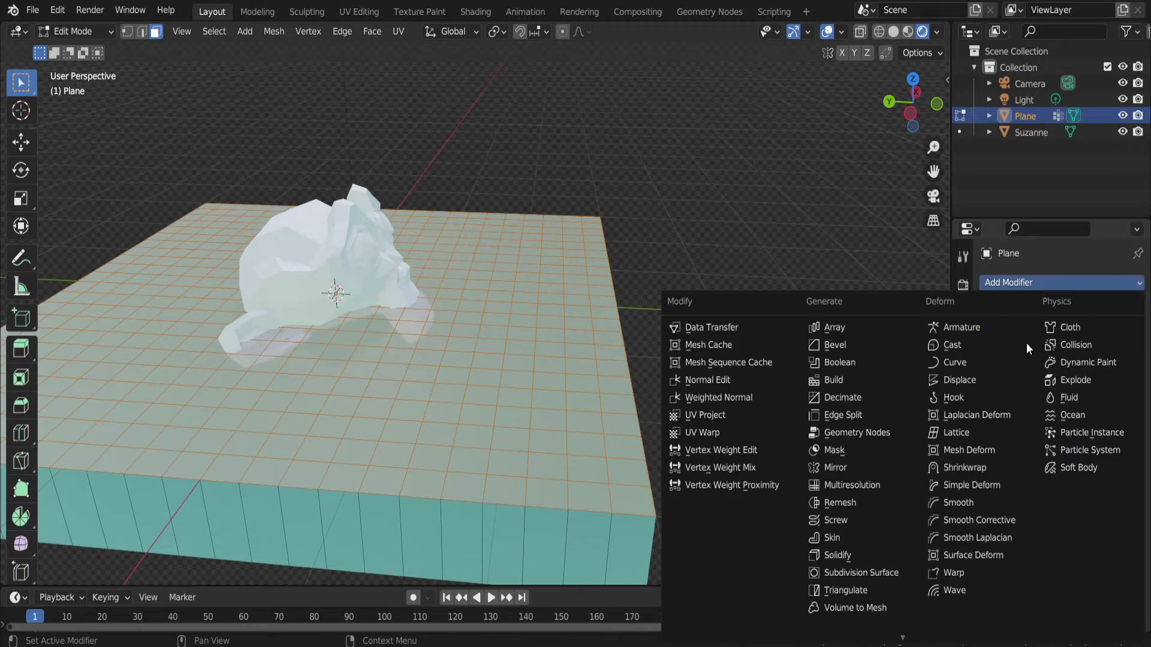
pyautogui.click(980, 377)
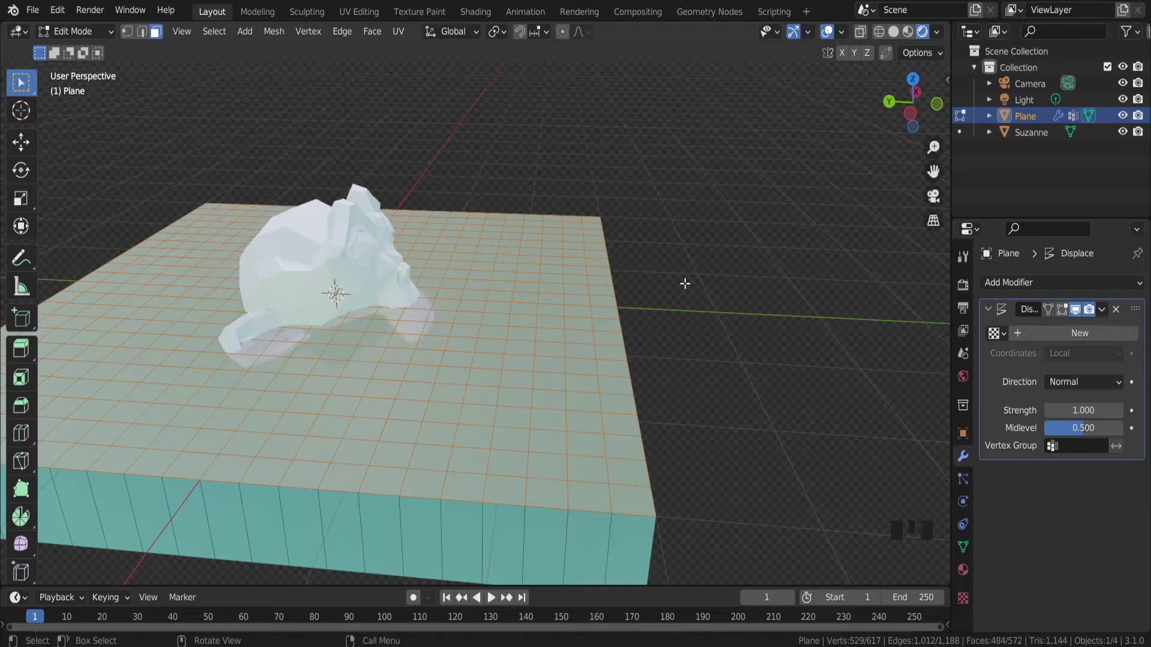
pyautogui.moveTo(607, 363); pyautogui.dragTo(551, 336, button='middle')
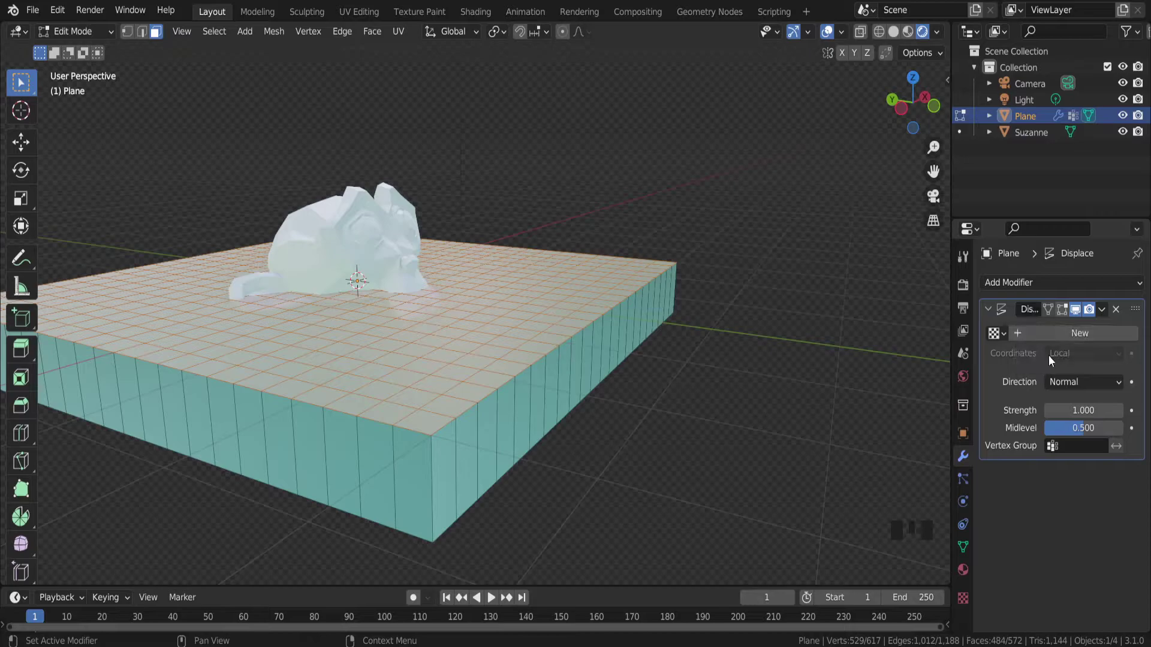
# Create a new texture for the Displace modifier and set its type to Clouds
pyautogui.click(1059, 336)
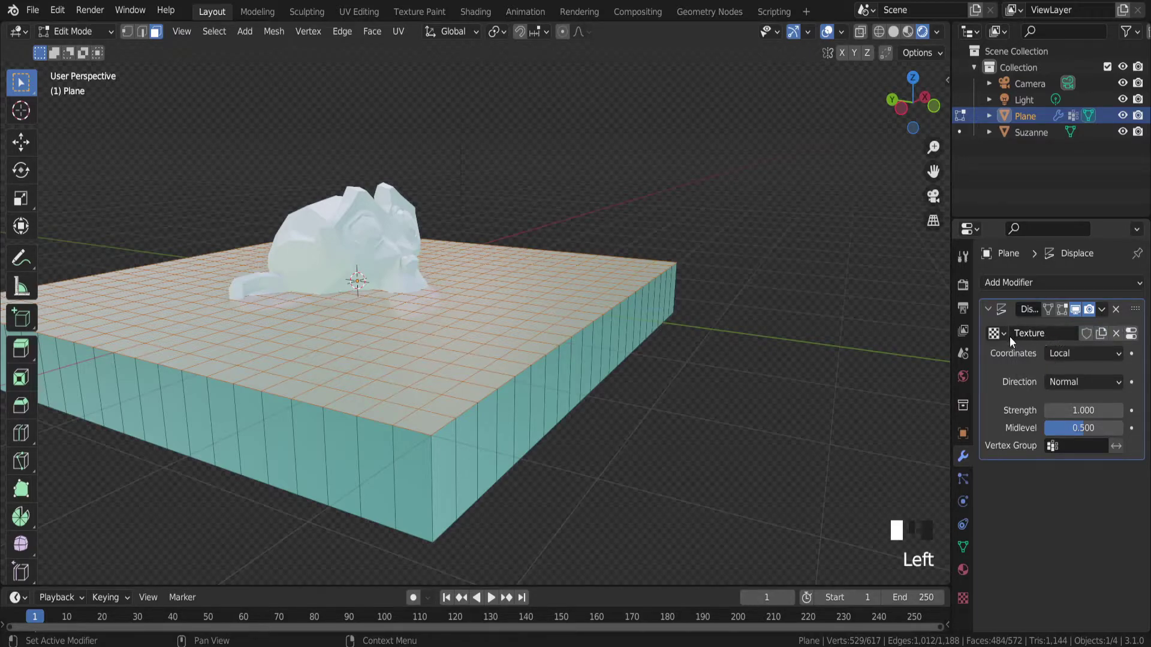
pyautogui.click(962, 596)
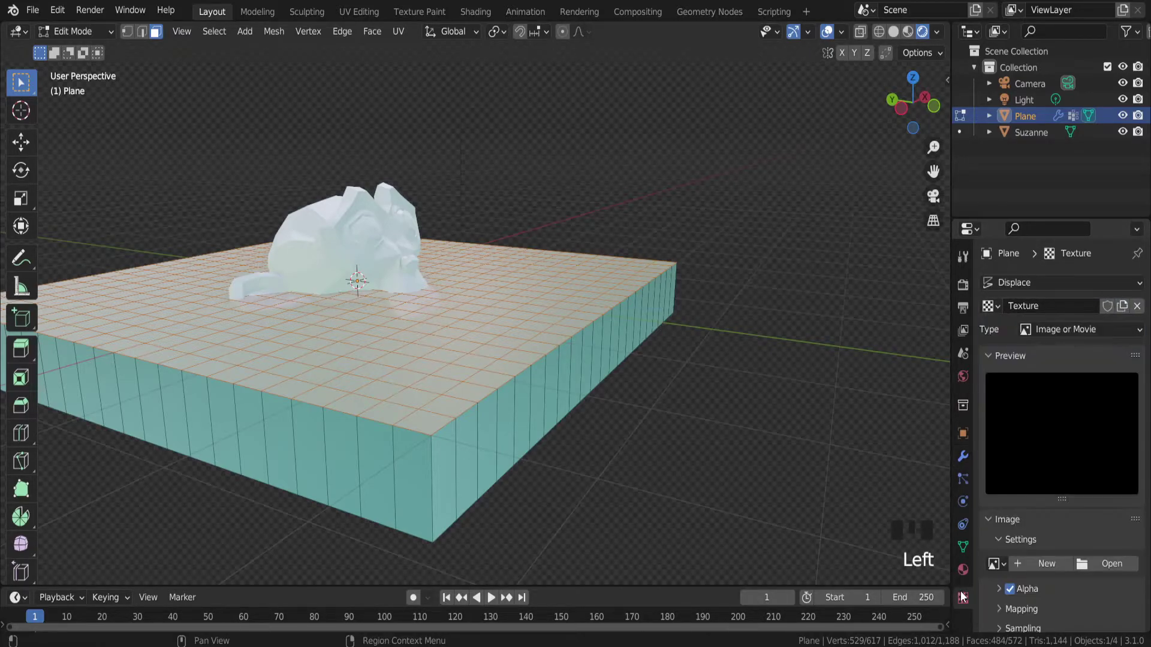
pyautogui.click(1073, 331)
pyautogui.click(1046, 383)
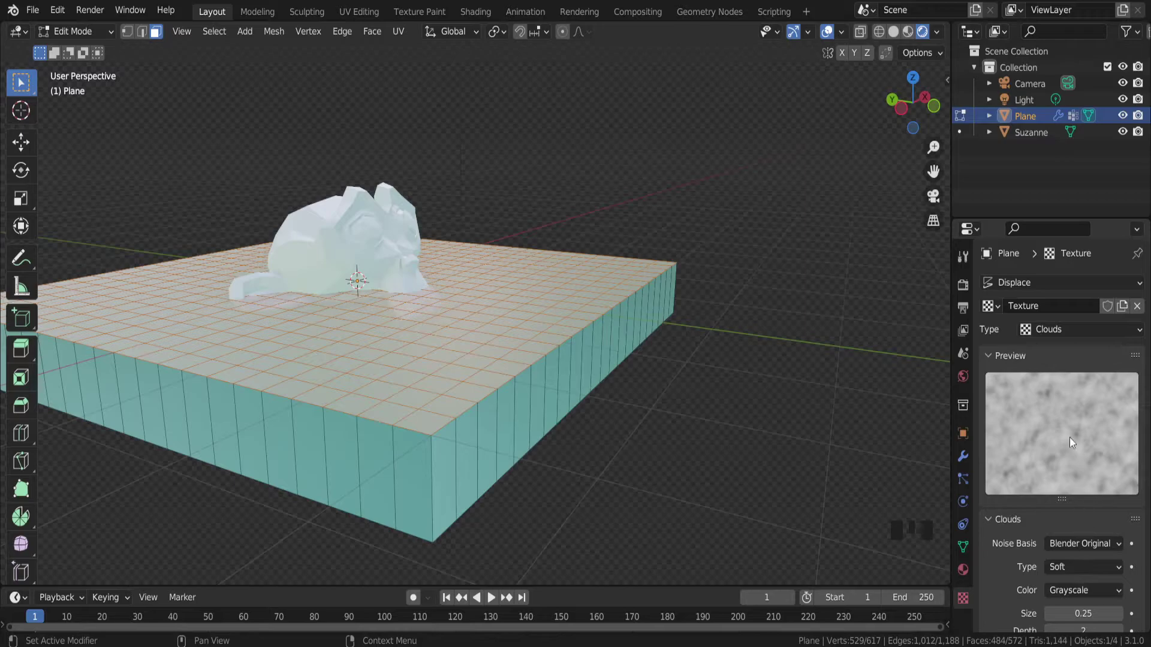
# Rename the Displace modifier's texture to "water wave" and return to the modifier's settings
pyautogui.click(962, 456)
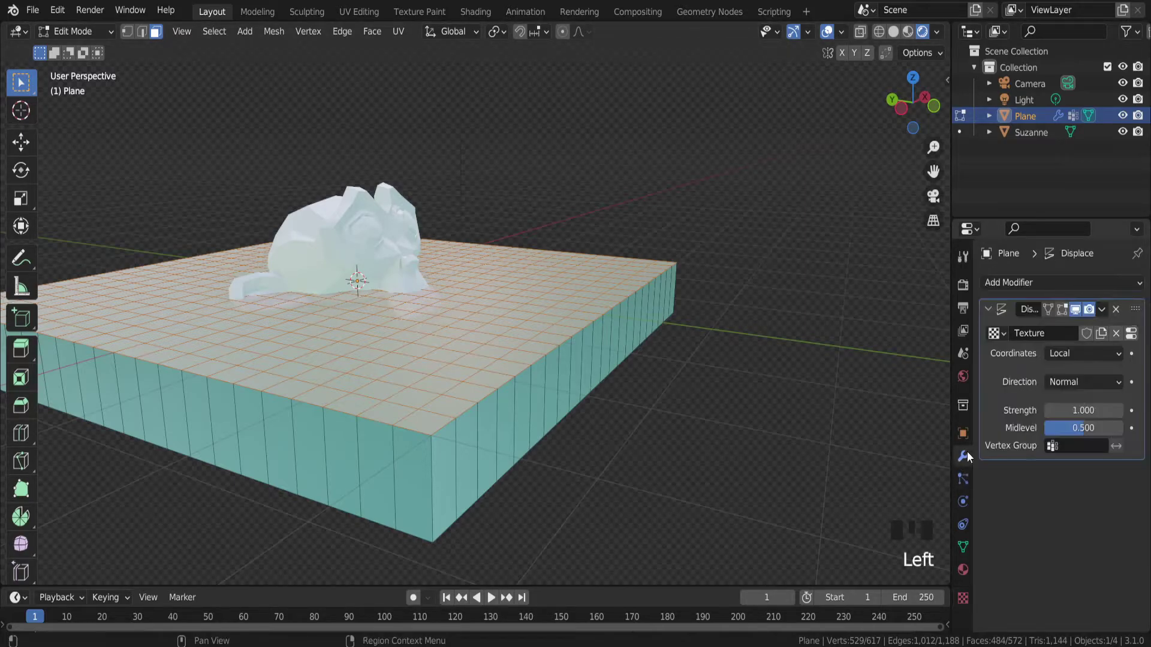
pyautogui.doubleClick(1015, 334)
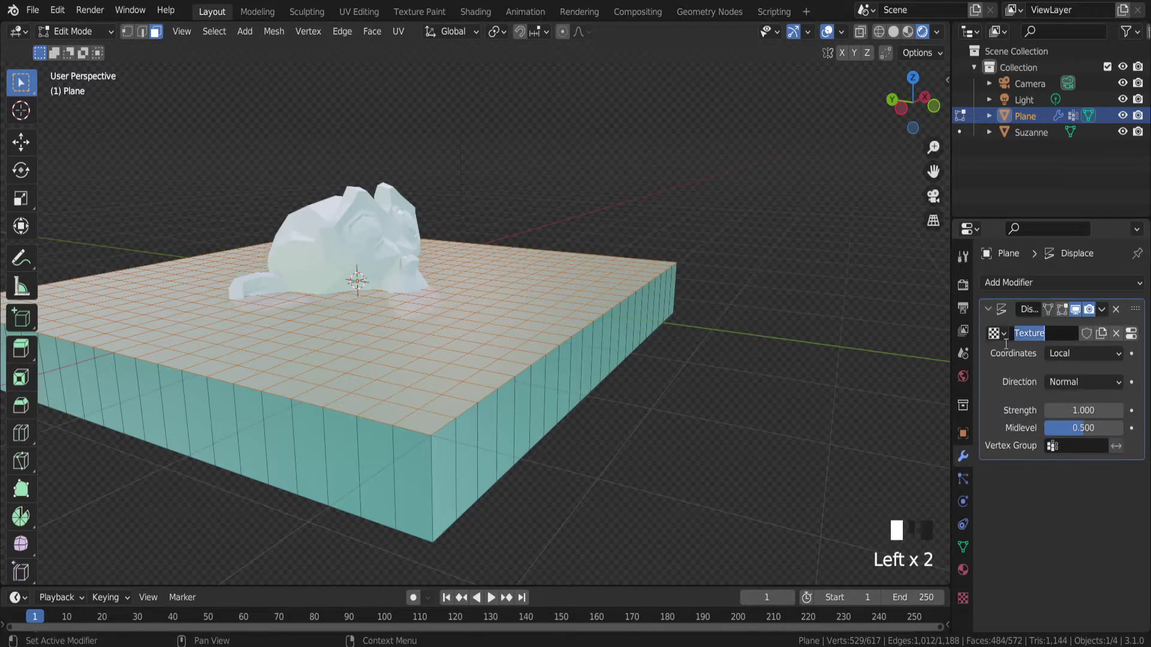
pyautogui.doubleClick(962, 598)
pyautogui.click(1044, 305)
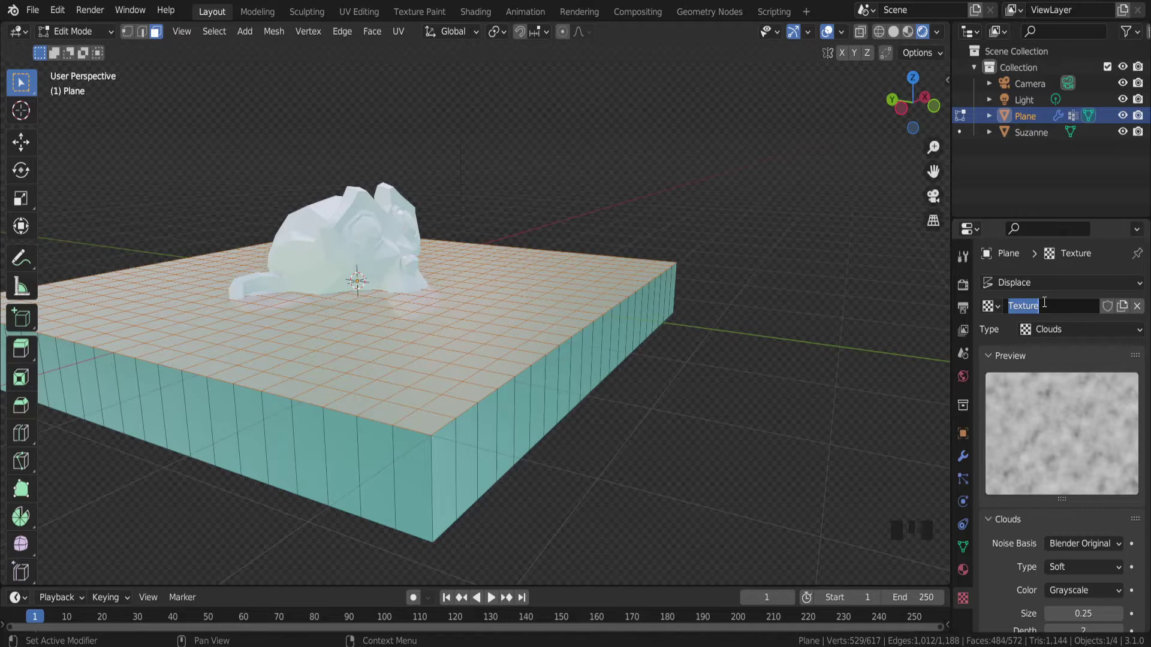
pyautogui.write('water wave')
pyautogui.press('Return')
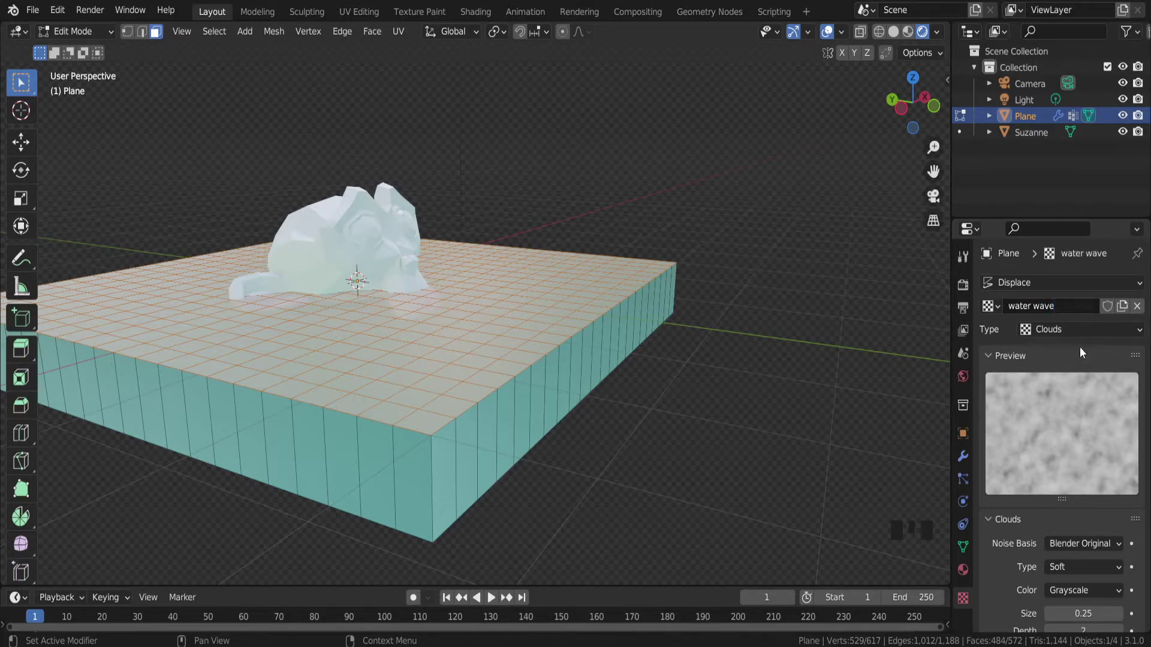
pyautogui.click(963, 457)
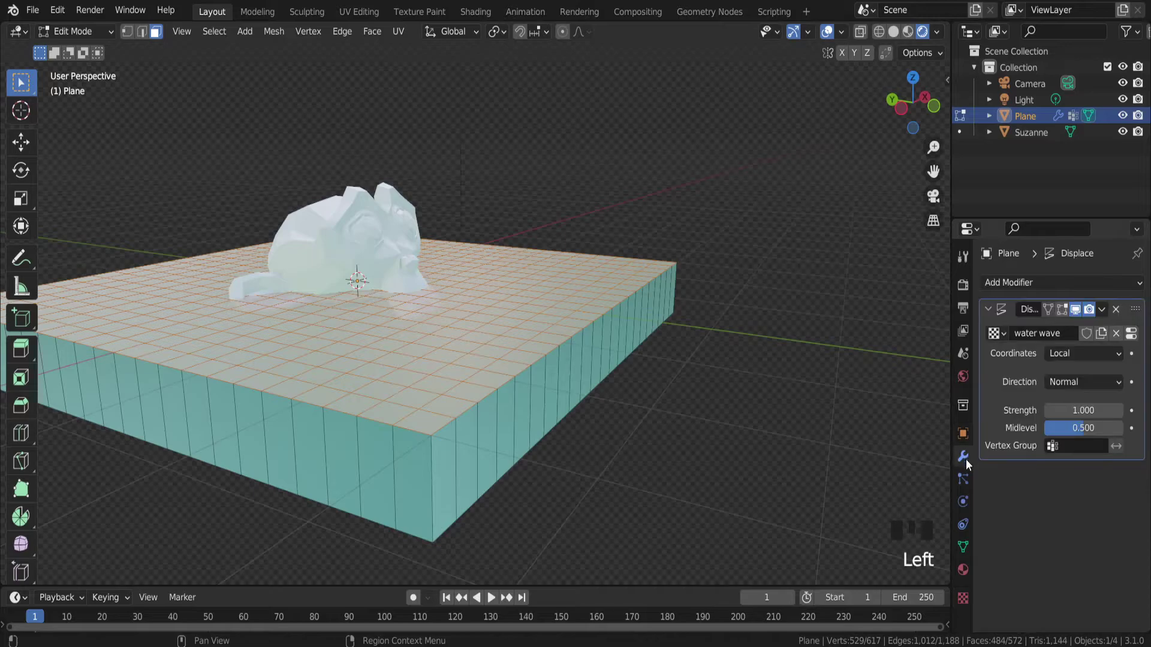
pyautogui.click(1003, 337)
pyautogui.click(1005, 340)
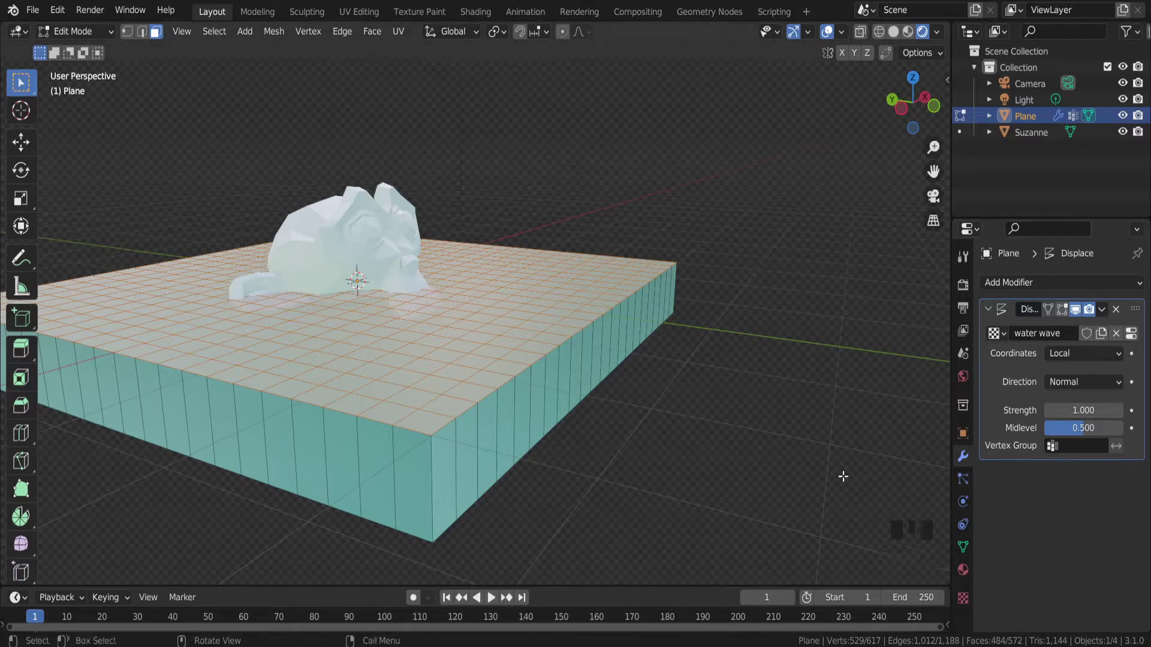
# Compare the block in Object and Edit Mode, and enable the Displace modifier's display in Edit Mode
pyautogui.press('Tab')
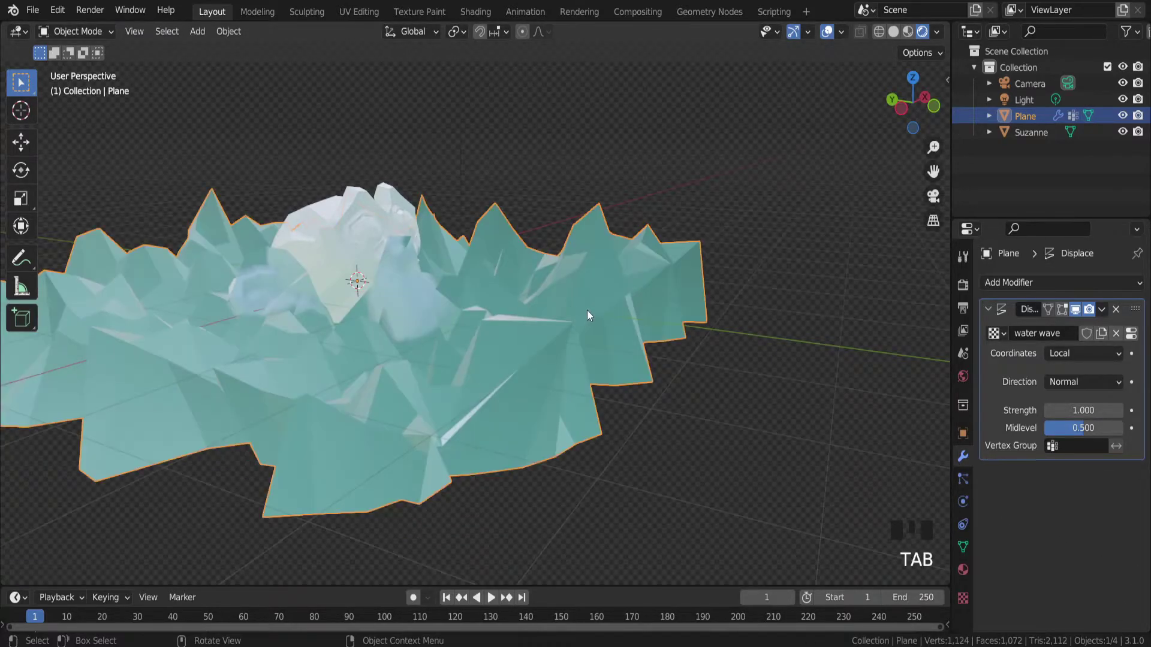
pyautogui.press('Tab')
pyautogui.press('Tab')
pyautogui.press('Tab')
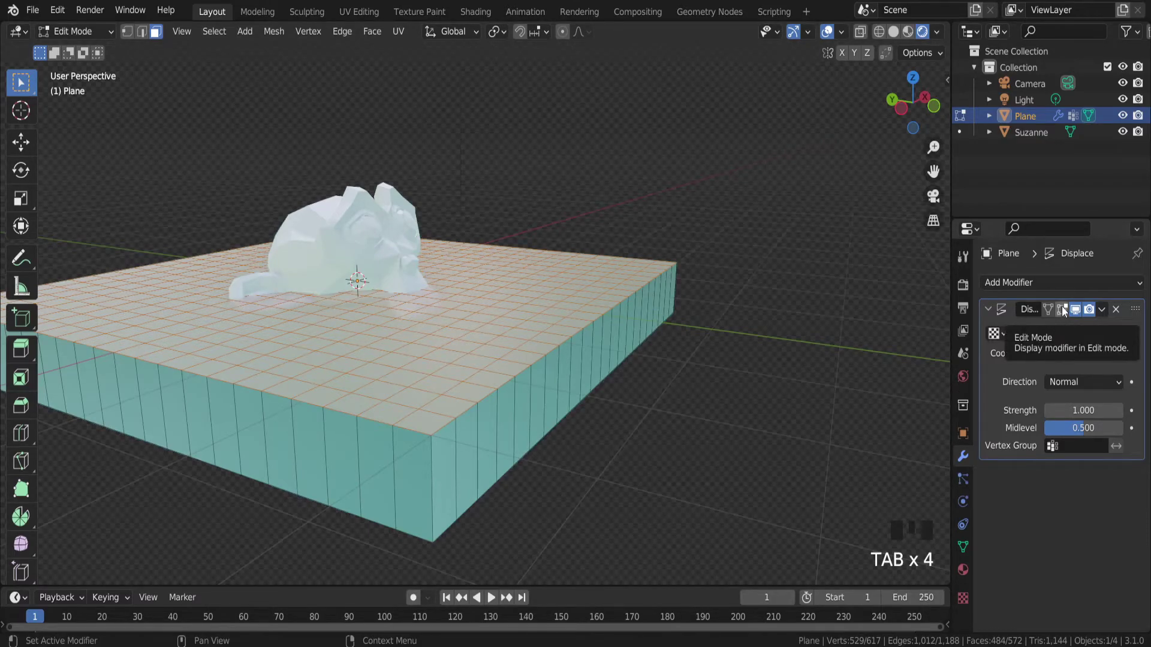
pyautogui.click(1062, 309)
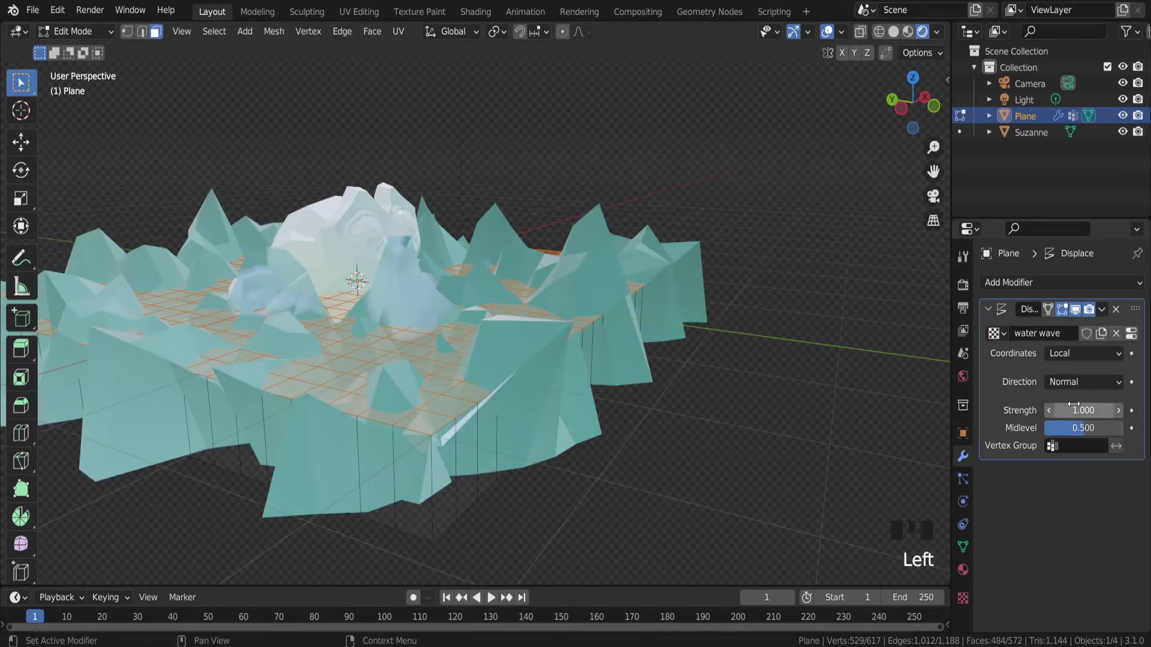
# Reduce the Displace modifier's Strength to a small positive value and lower its Midlevel
pyautogui.doubleClick(1049, 410)
pyautogui.click(1048, 410)
pyautogui.doubleClick(1049, 410)
pyautogui.doubleClick(1049, 410)
pyautogui.click(1048, 409)
pyautogui.doubleClick(1048, 410)
pyautogui.click(1048, 410)
pyautogui.moveTo(1095, 412); pyautogui.dragTo(1120, 416)
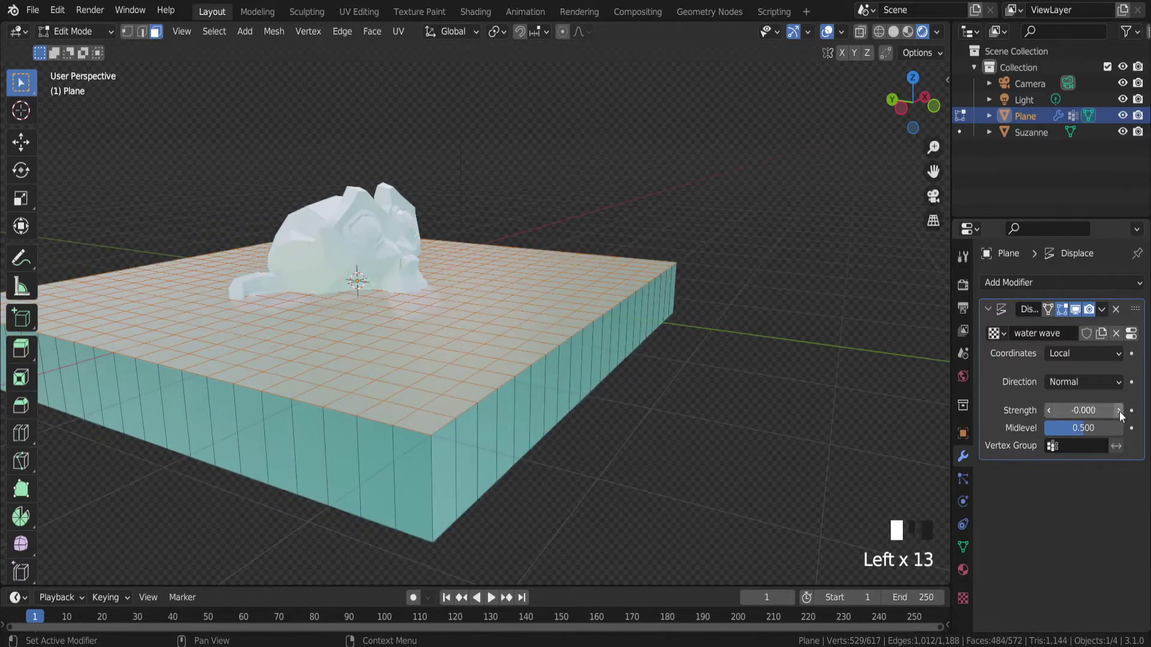
pyautogui.click(1120, 411)
pyautogui.click(1120, 411)
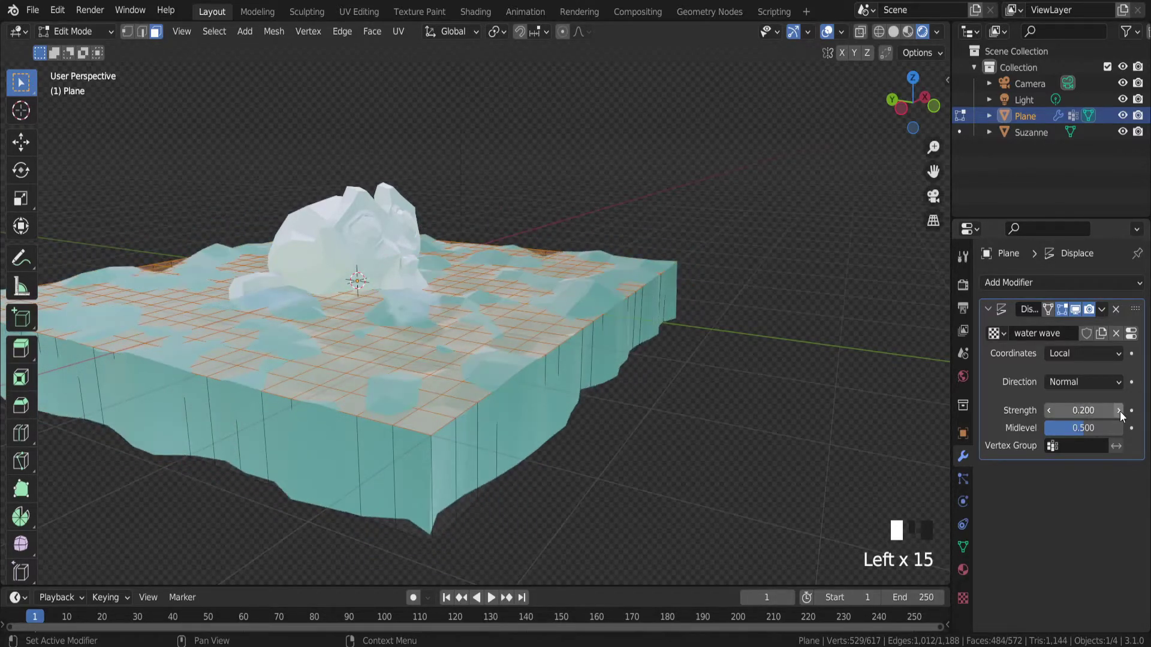
pyautogui.click(1048, 410)
pyautogui.click(1083, 428)
pyautogui.moveTo(1082, 428); pyautogui.dragTo(999, 444)
# Reduce the Size of the "water wave" Clouds texture to 0.04
pyautogui.click(962, 599)
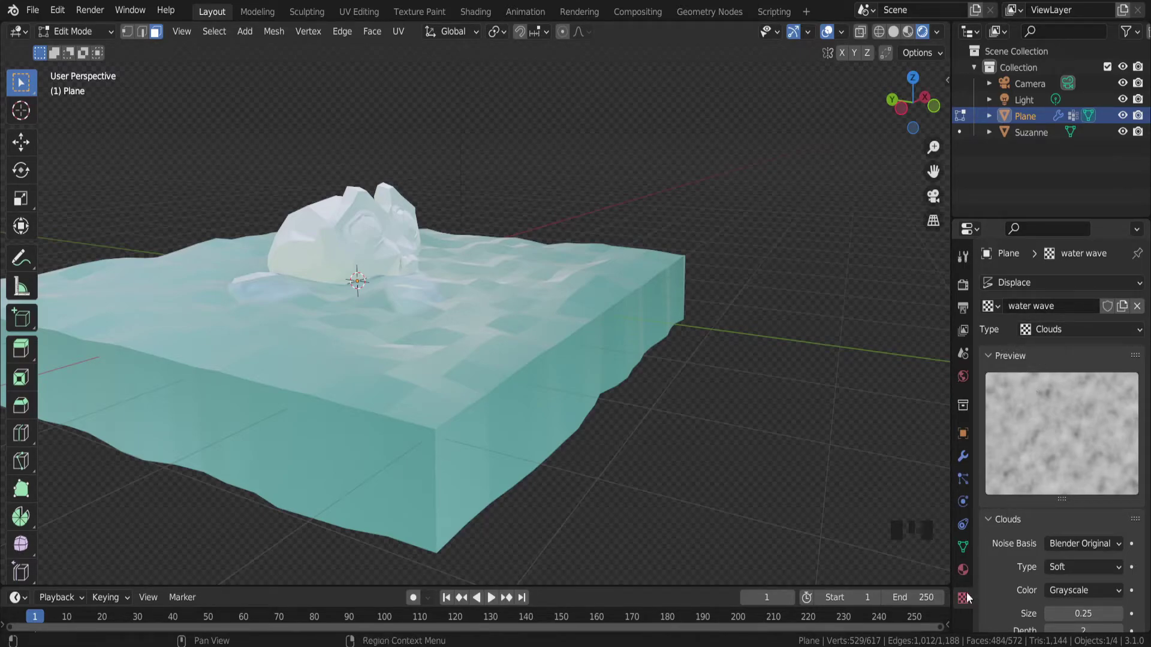
pyautogui.scroll(-1, 1132, 536)
pyautogui.moveTo(1098, 589)
pyautogui.mouseDown()
pyautogui.moveTo(1079, 589)
pyautogui.moveTo(1098, 590)
pyautogui.mouseUp()
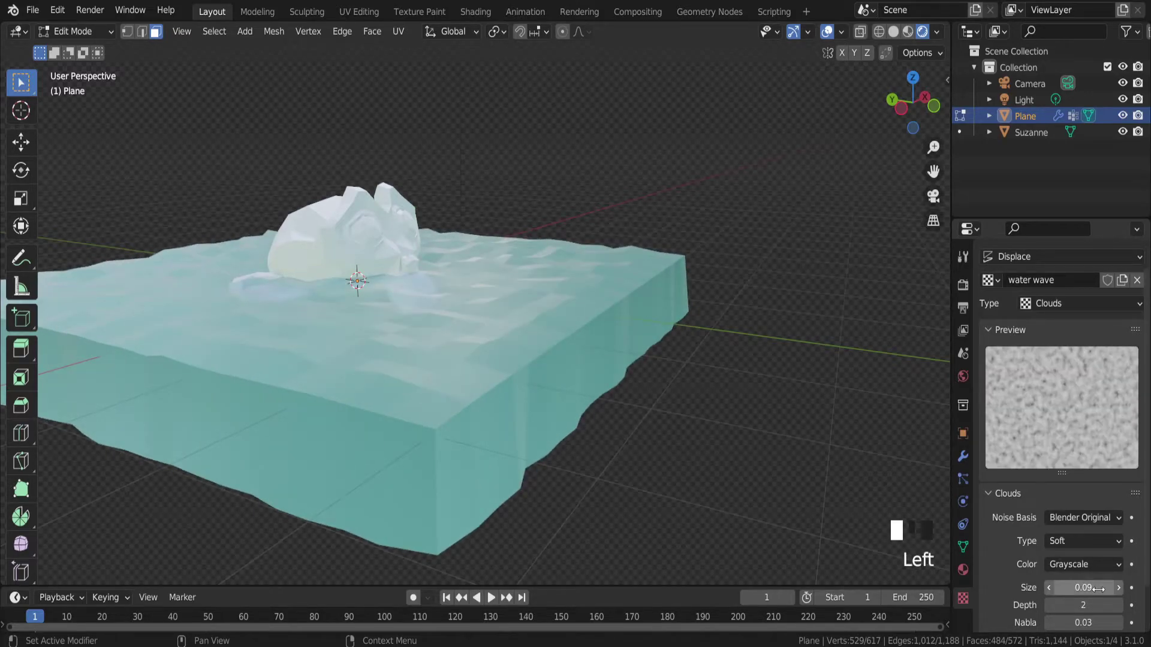
pyautogui.click(1049, 587)
pyautogui.click(1049, 588)
pyautogui.click(1049, 588)
pyautogui.click(1049, 588)
pyautogui.click(1049, 588)
pyautogui.click(1049, 588)
pyautogui.click(1049, 588)
pyautogui.click(1048, 588)
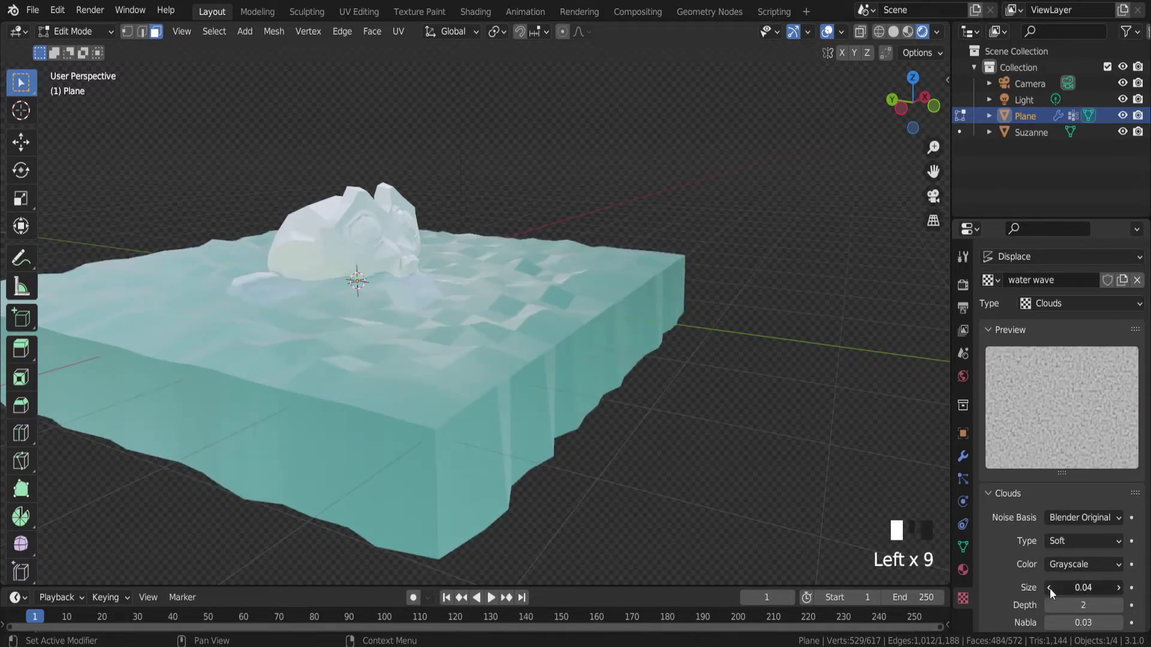
# Try Clouds texture sizes between 0.03 and 0.05 to compare the wave pattern on the block
pyautogui.click(1118, 588)
pyautogui.click(1119, 588)
pyautogui.click(1118, 588)
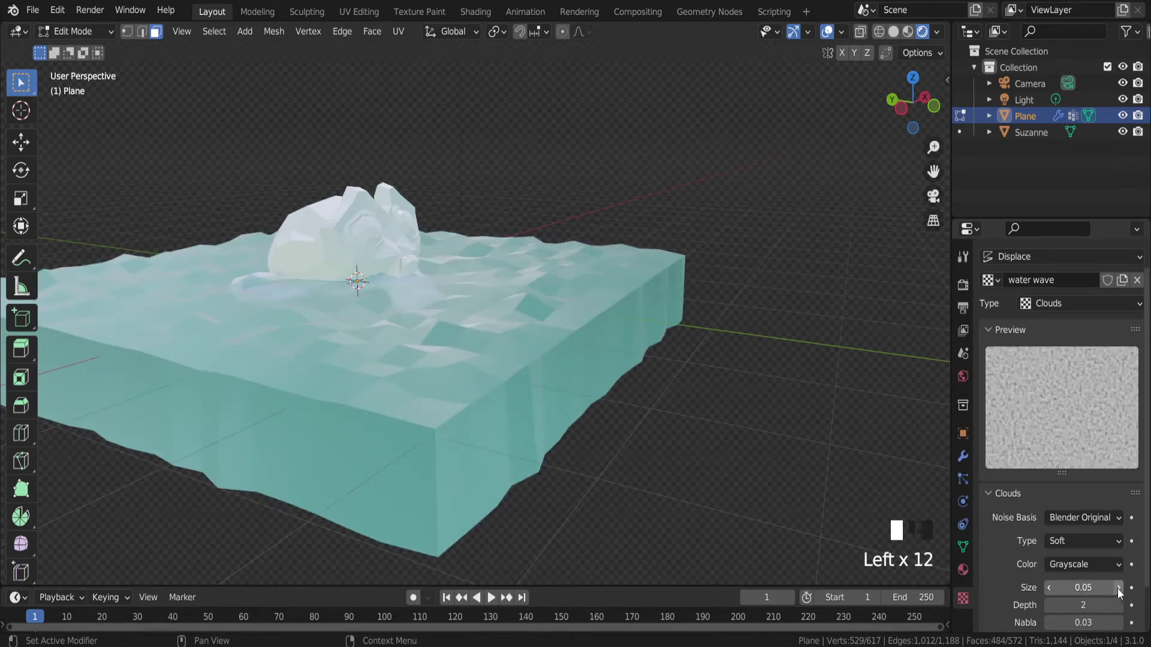
pyautogui.click(1050, 587)
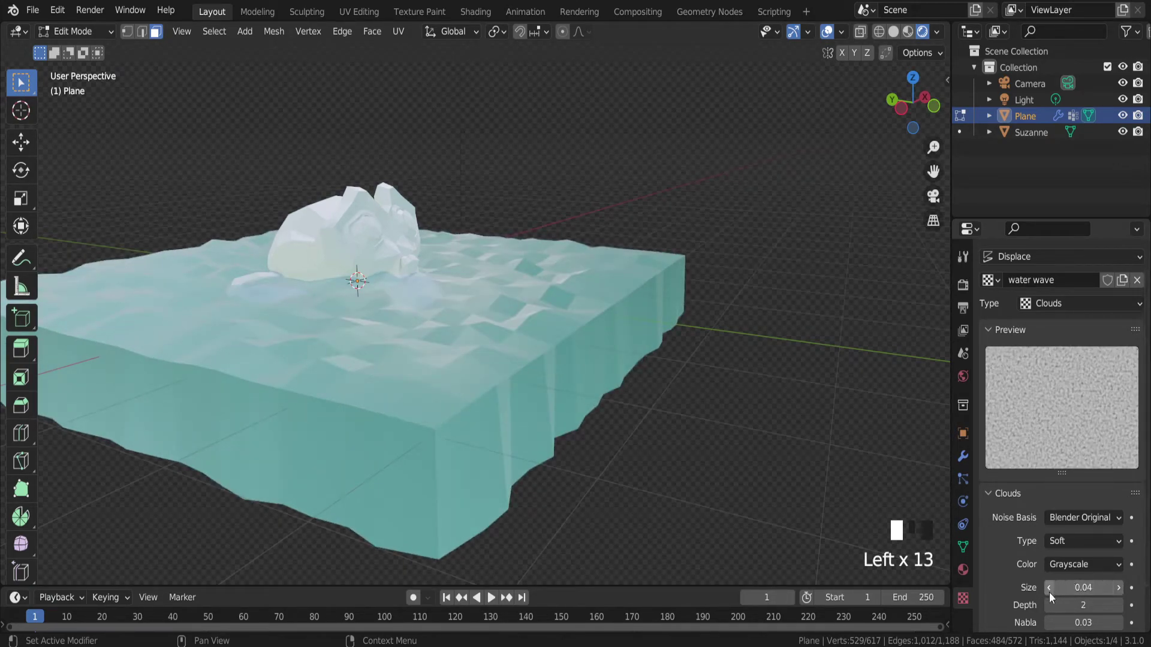
pyautogui.click(1048, 588)
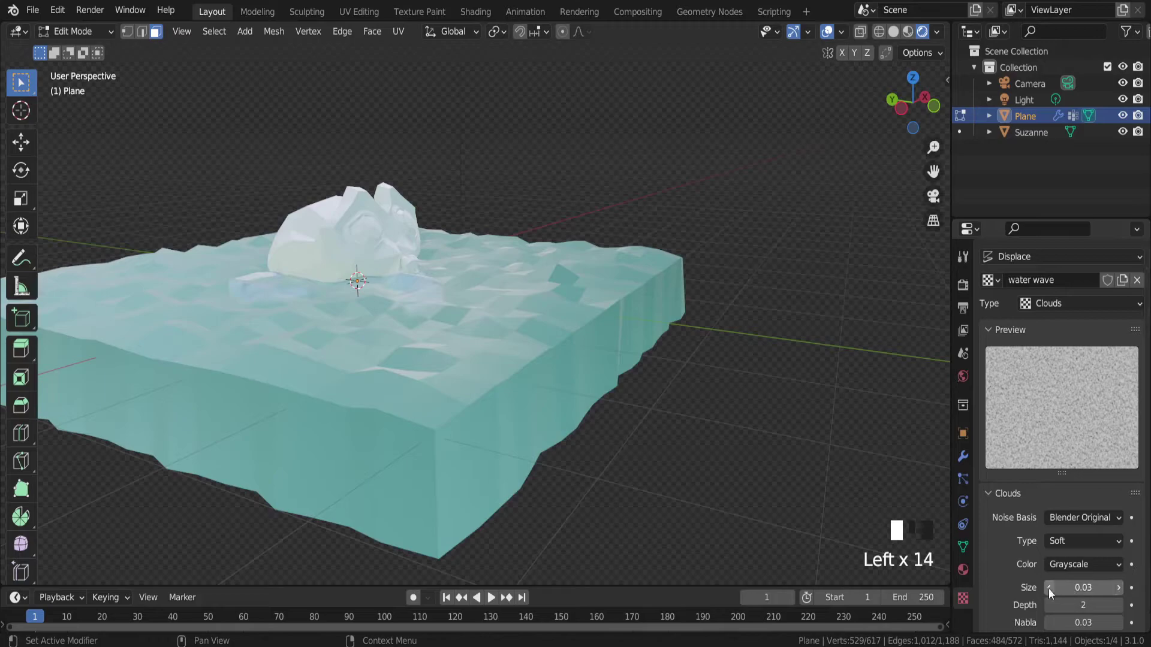
pyautogui.click(1119, 588)
pyautogui.click(1049, 588)
pyautogui.click(1119, 588)
pyautogui.click(1075, 588)
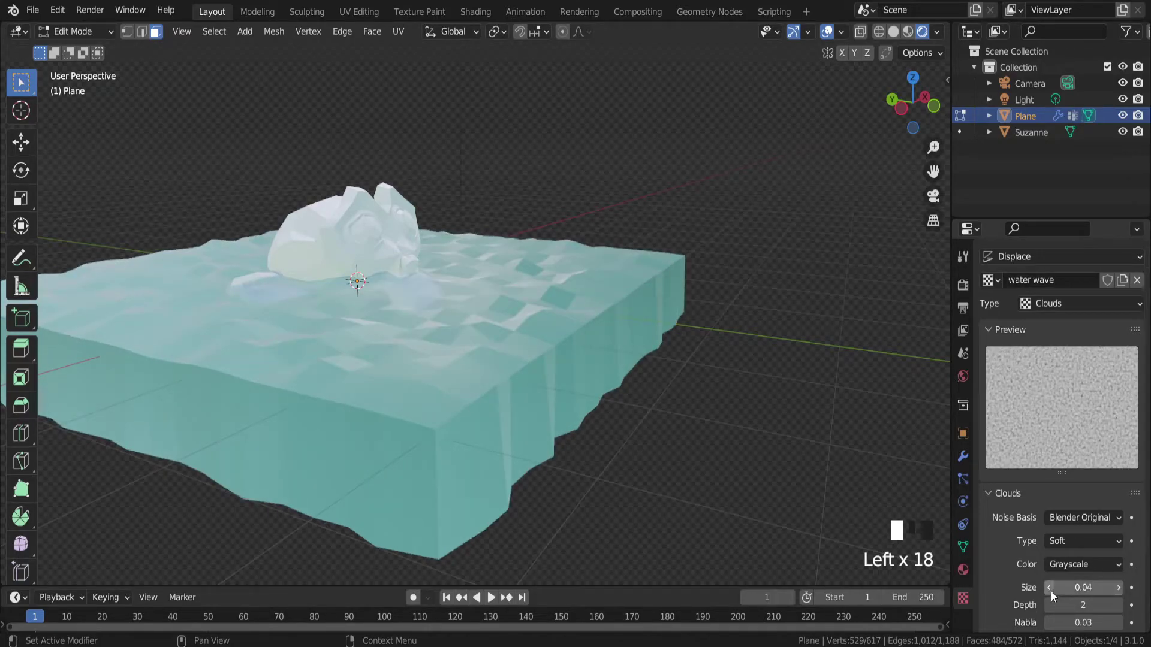
# Lower the "water wave" Clouds texture's Size to 0.01 and check the surface from another angle
pyautogui.click(1049, 588)
pyautogui.click(1049, 587)
pyautogui.moveTo(631, 384); pyautogui.dragTo(576, 390, button='middle')
pyautogui.click(1083, 588)
pyautogui.moveTo(1083, 588); pyautogui.dragTo(1073, 588)
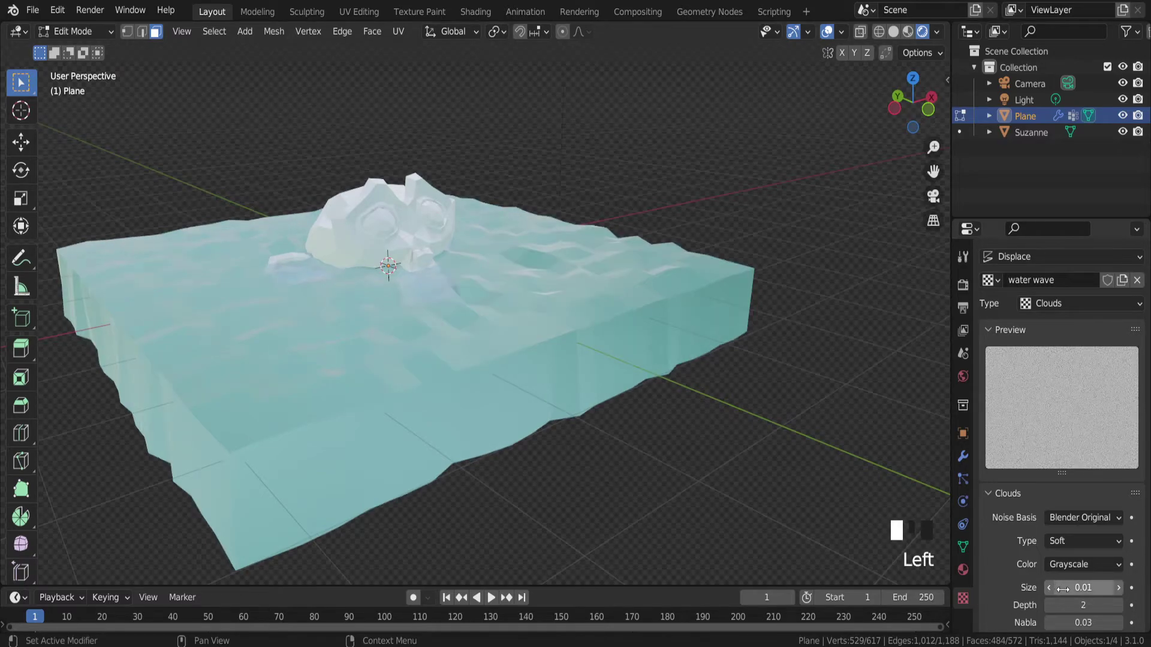
# Leave Edit Mode and apply smooth shading to the water block, viewing its surface from the side
pyautogui.moveTo(743, 347); pyautogui.dragTo(633, 338, button='middle')
pyautogui.moveTo(559, 321); pyautogui.dragTo(554, 285, button='middle')
pyautogui.press('Tab')
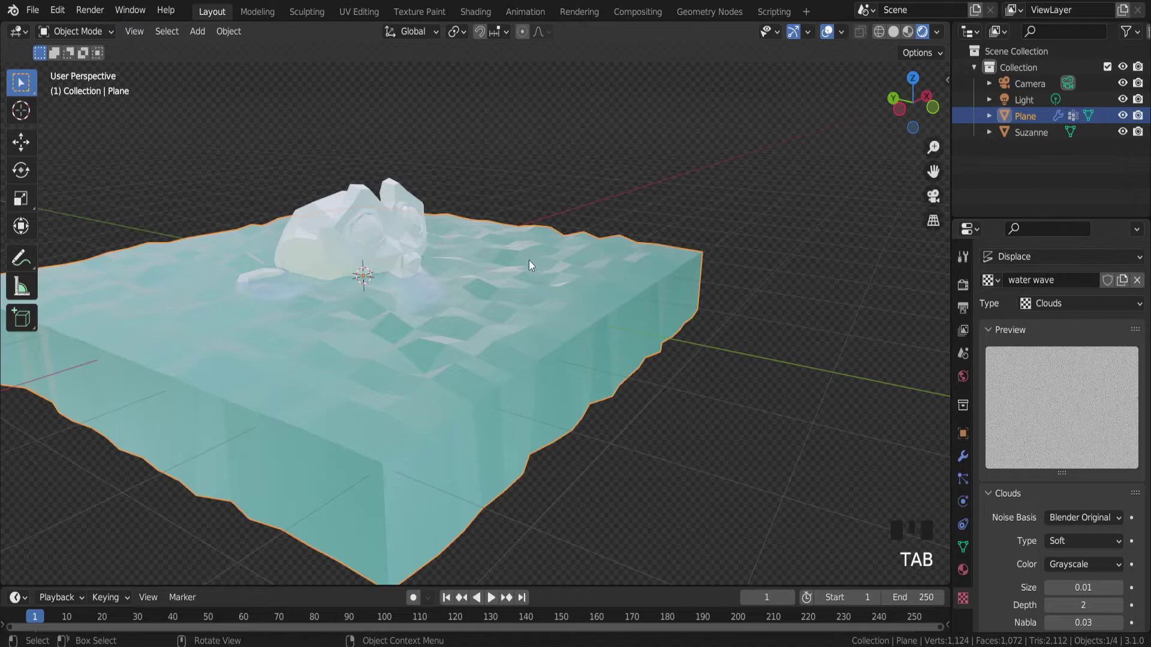
pyautogui.rightClick(532, 300)
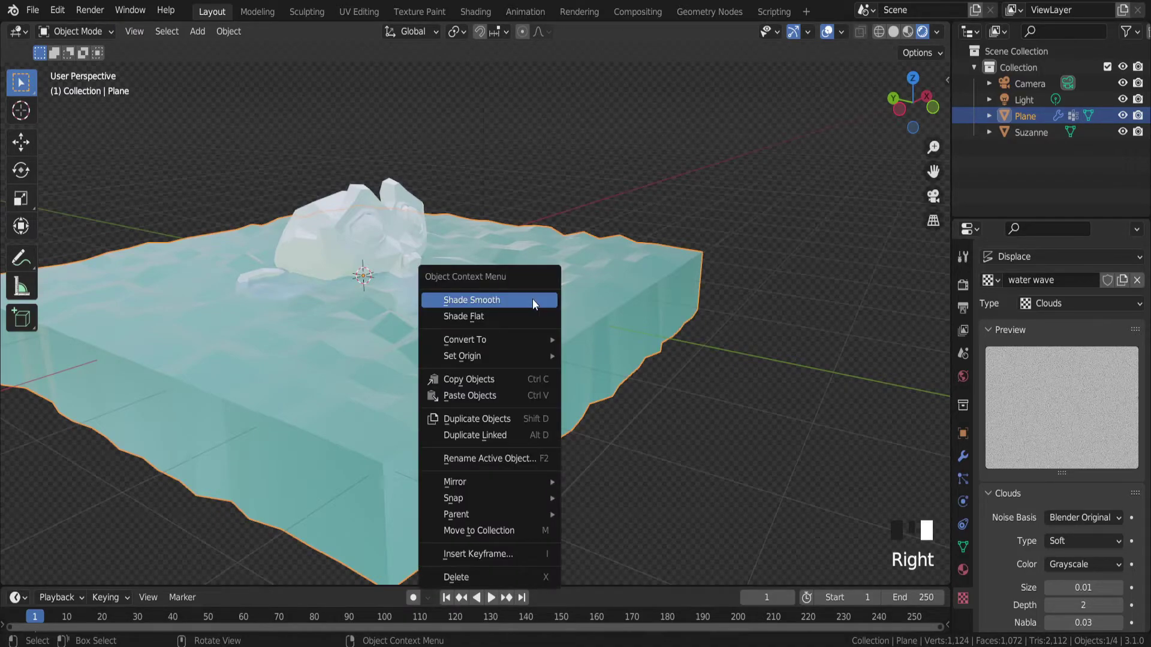
pyautogui.click(532, 298)
pyautogui.moveTo(531, 300); pyautogui.dragTo(560, 285, button='middle')
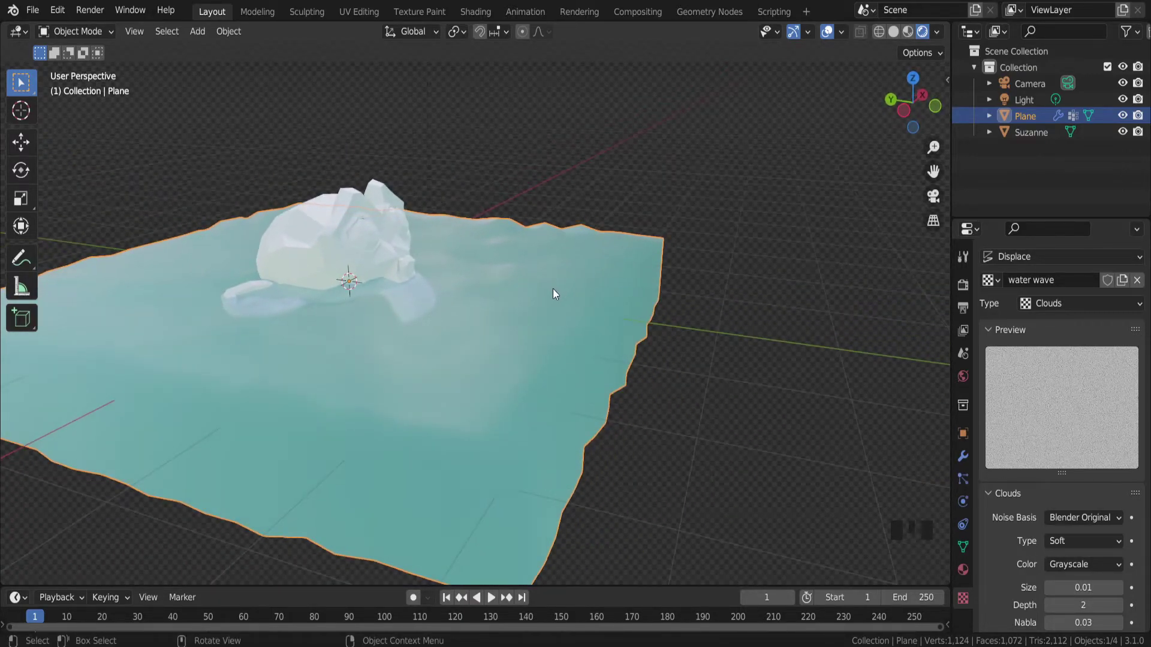
pyautogui.moveTo(686, 344); pyautogui.dragTo(521, 296, button='middle')
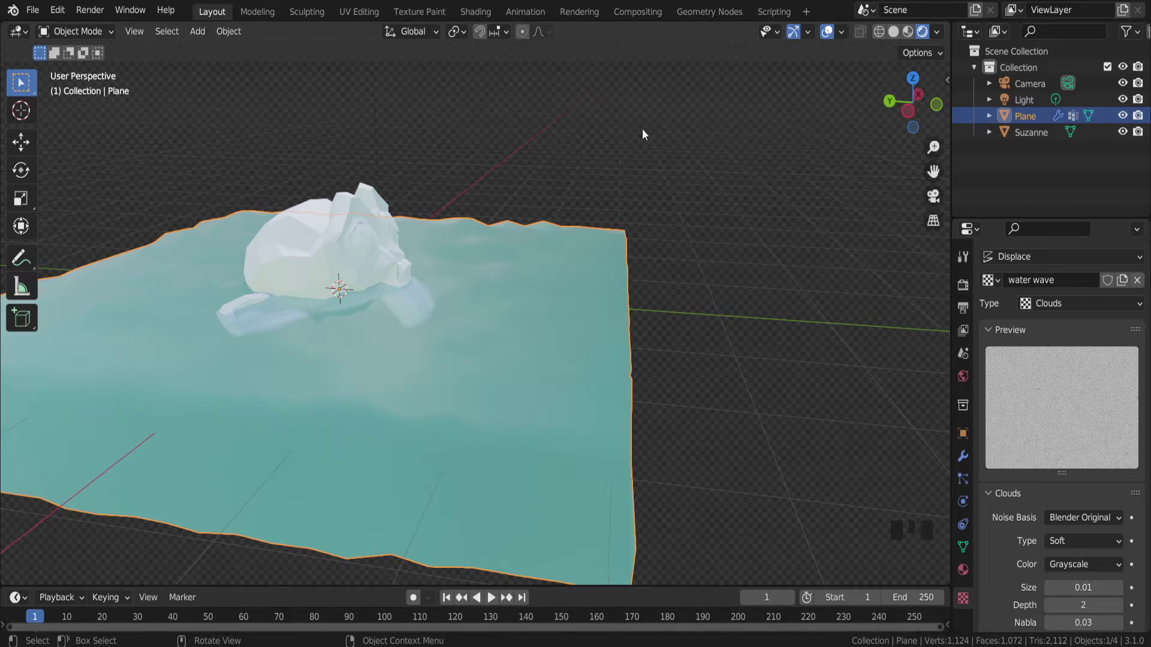
# Set up the Animation workspace with the "water wave" texture settings shown and the main viewport in Rendered shading
pyautogui.click(520, 12)
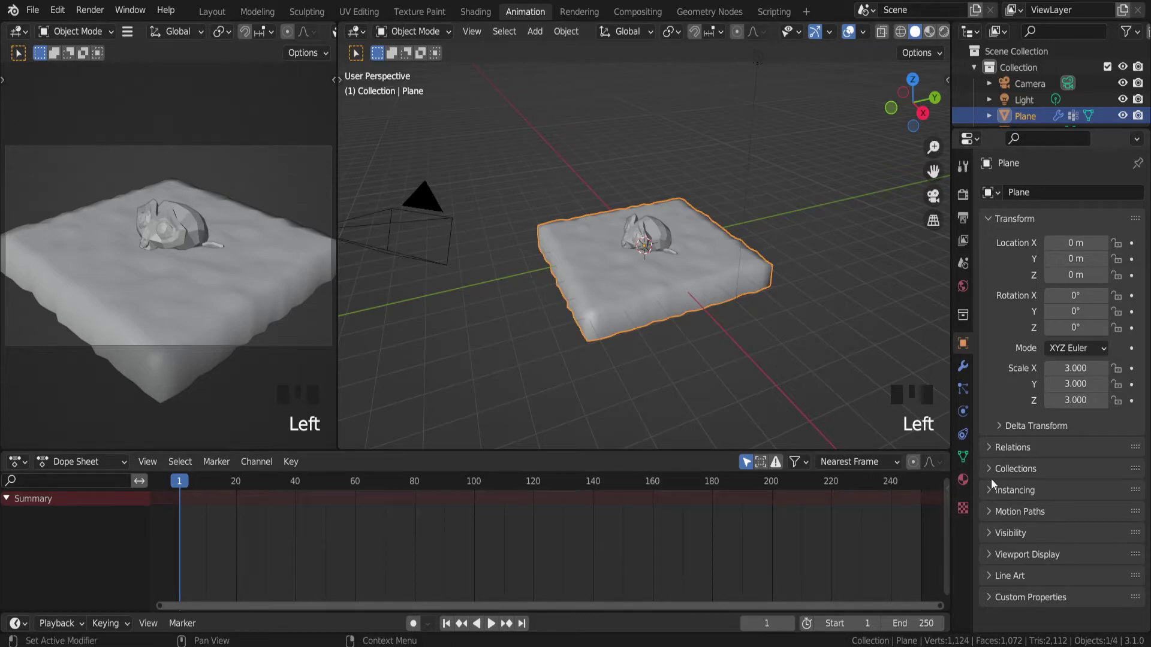
pyautogui.click(955, 510)
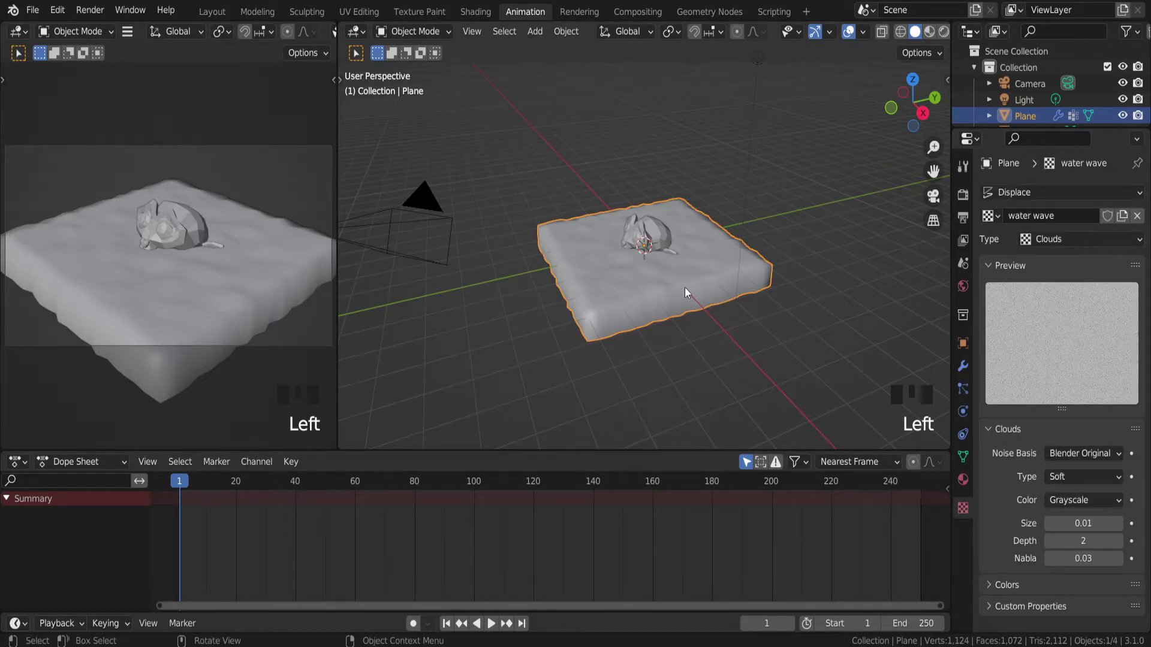
pyautogui.scroll(2, 746, 260)
pyautogui.click(943, 32)
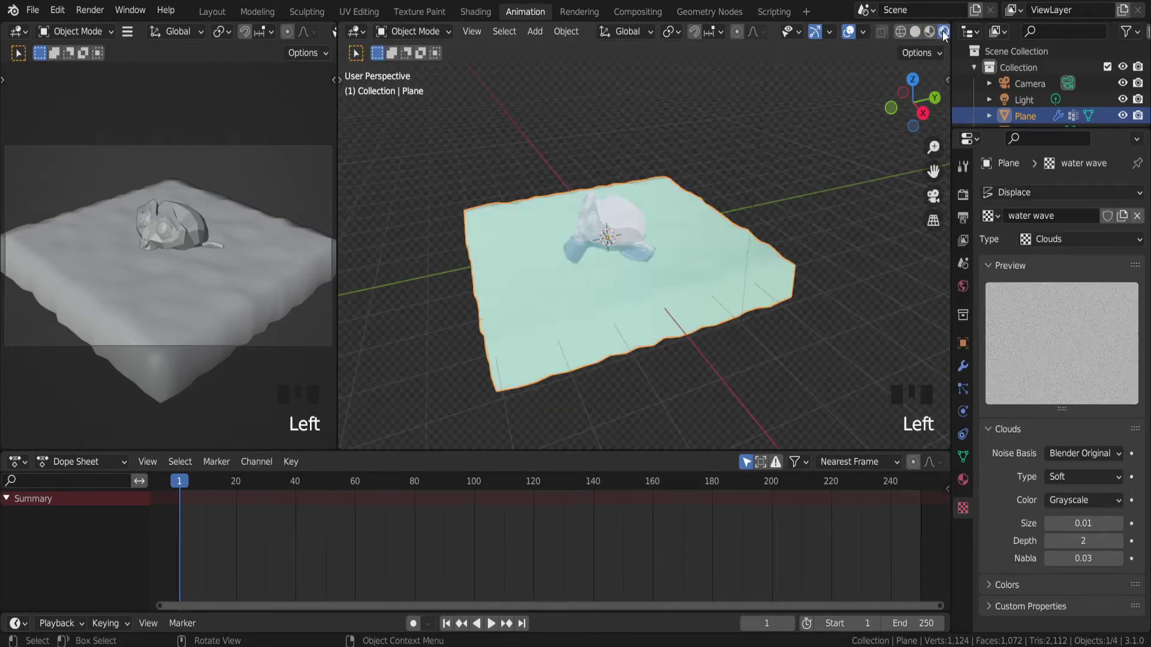
pyautogui.moveTo(689, 330); pyautogui.dragTo(664, 258, button='middle')
pyautogui.scroll(3, 664, 258)
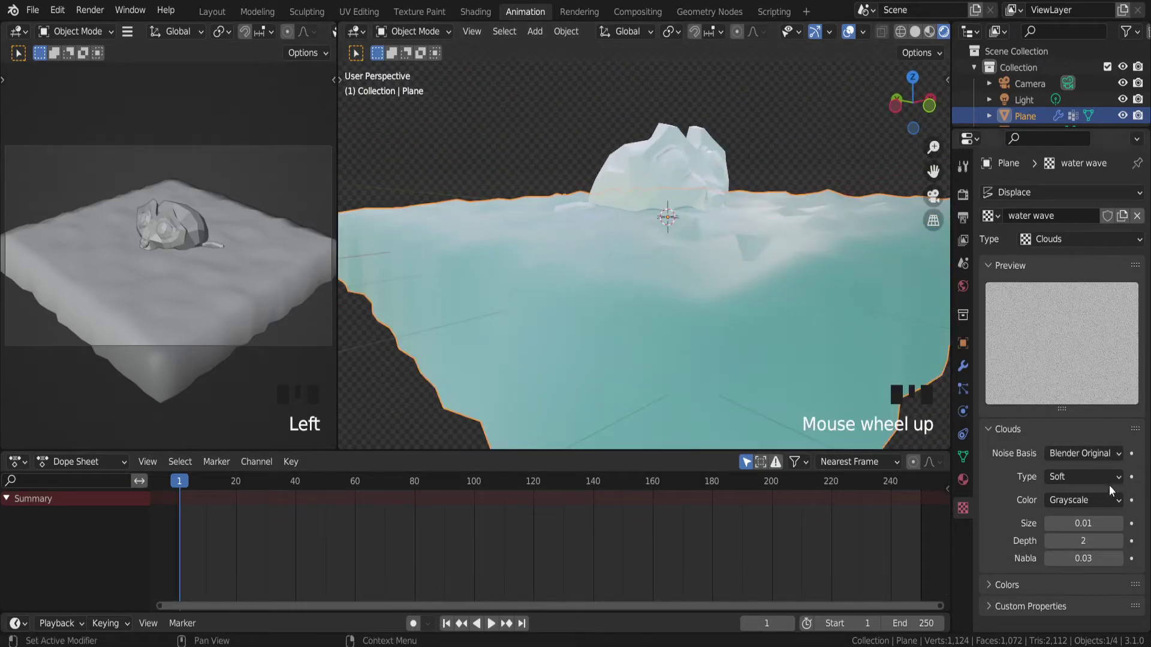
# Keyframe the "water wave" texture's Size of 0.01 at frame 1 and copy that keyframe to frame 250
pyautogui.click(1131, 524)
pyautogui.scroll(-2, 561, 271)
pyautogui.moveTo(562, 272); pyautogui.dragTo(580, 285, button='middle')
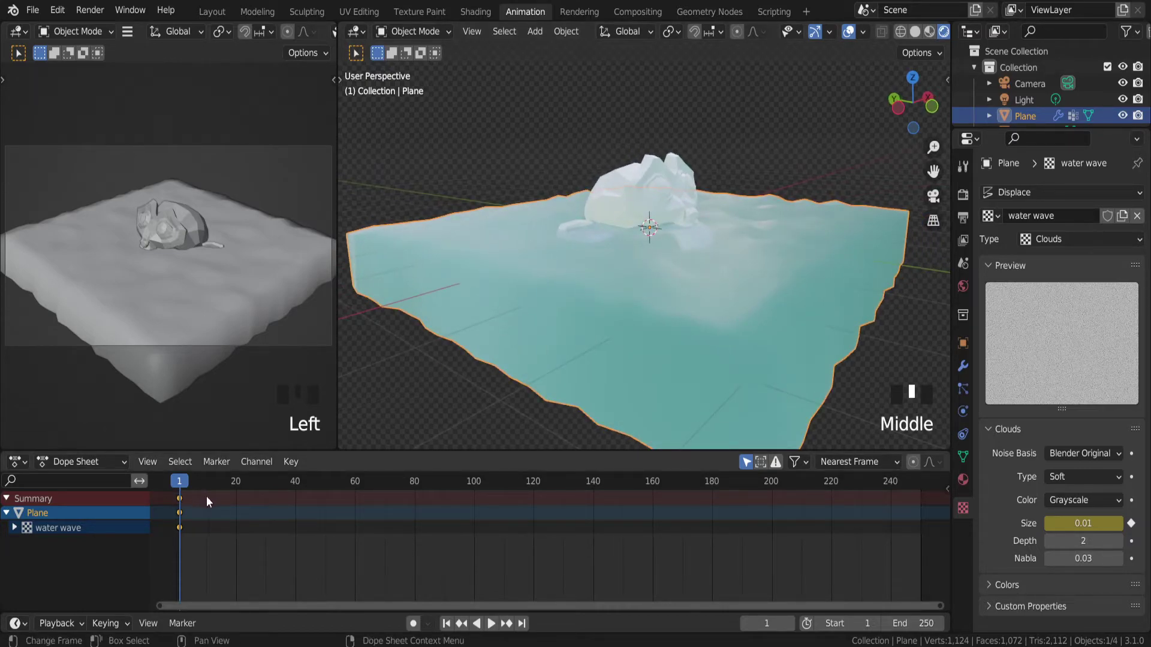
pyautogui.click(921, 483)
pyautogui.hotkey('ctrl', 'v')
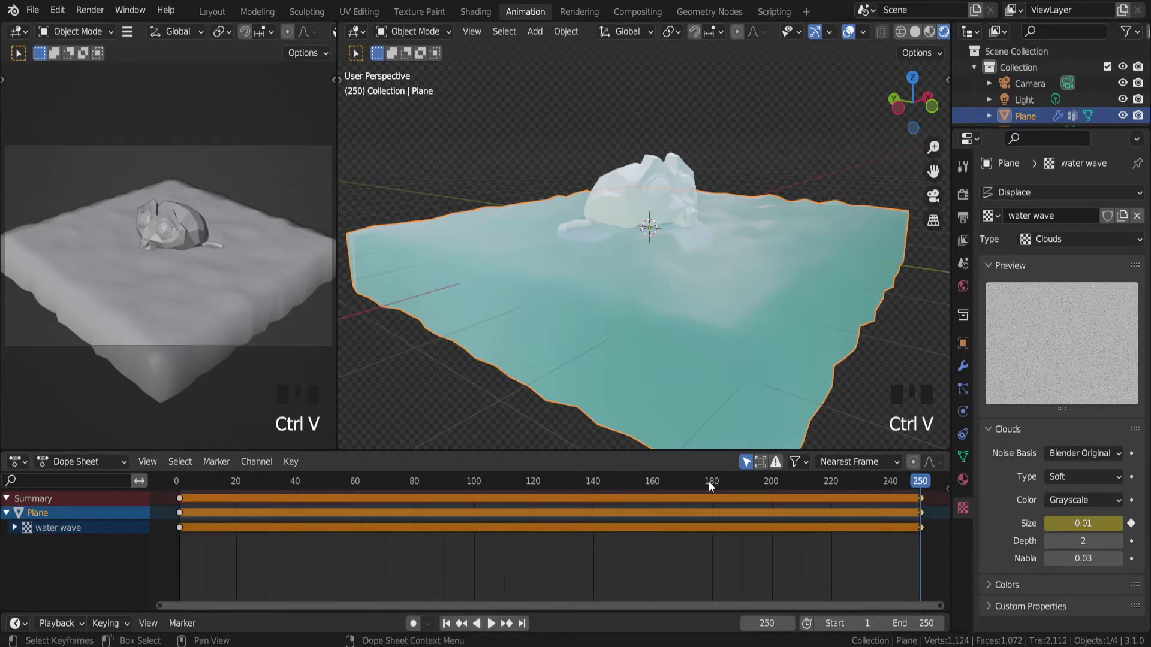
# Set the "water wave" texture's Size to 0.011 at frame 150 and keyframe it
pyautogui.moveTo(890, 483); pyautogui.dragTo(623, 498)
pyautogui.click(1085, 524)
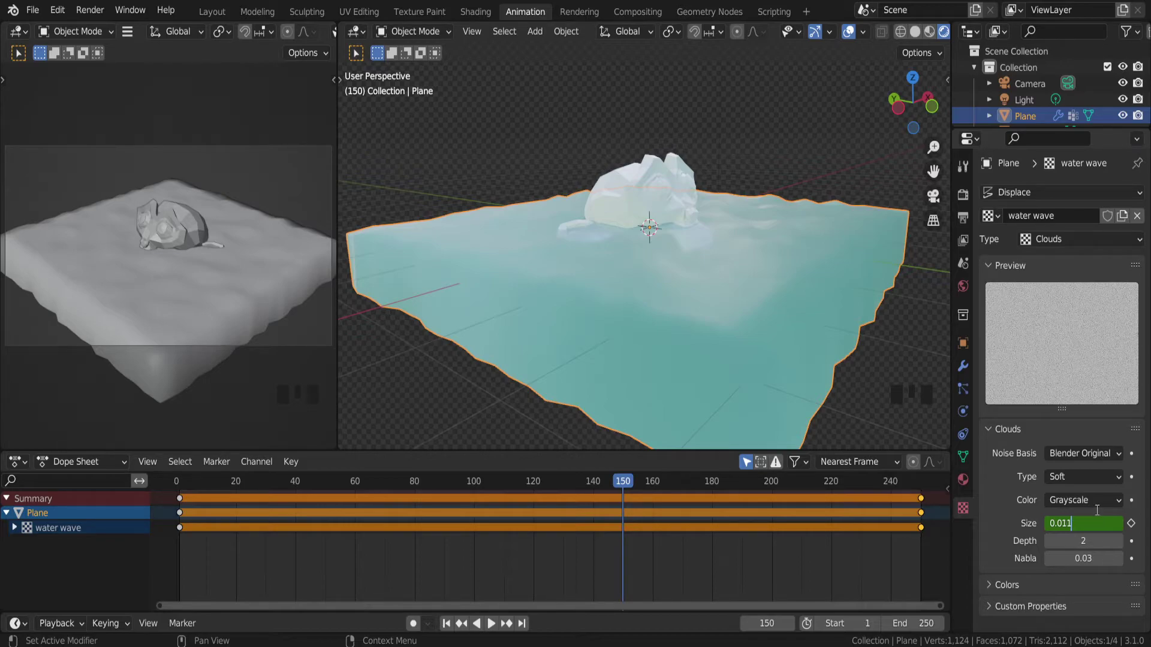
pyautogui.write('1')
pyautogui.click(1131, 524)
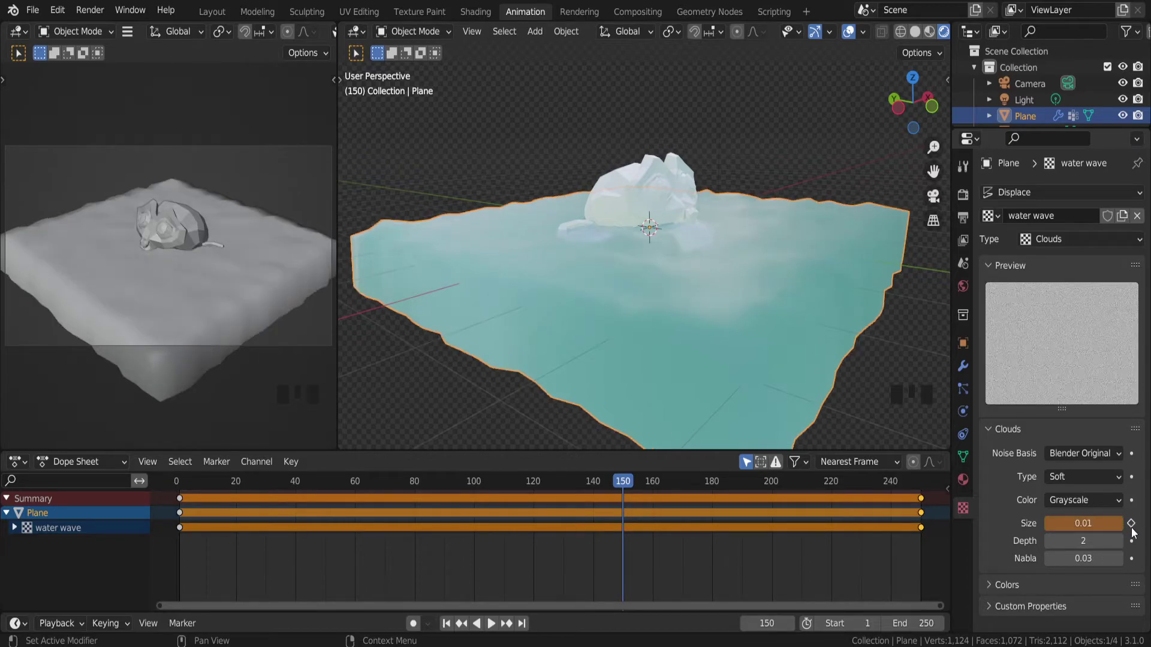
pyautogui.click(1131, 524)
# Play the wave animation and examine the water's movement from a low side angle
pyautogui.press('space')
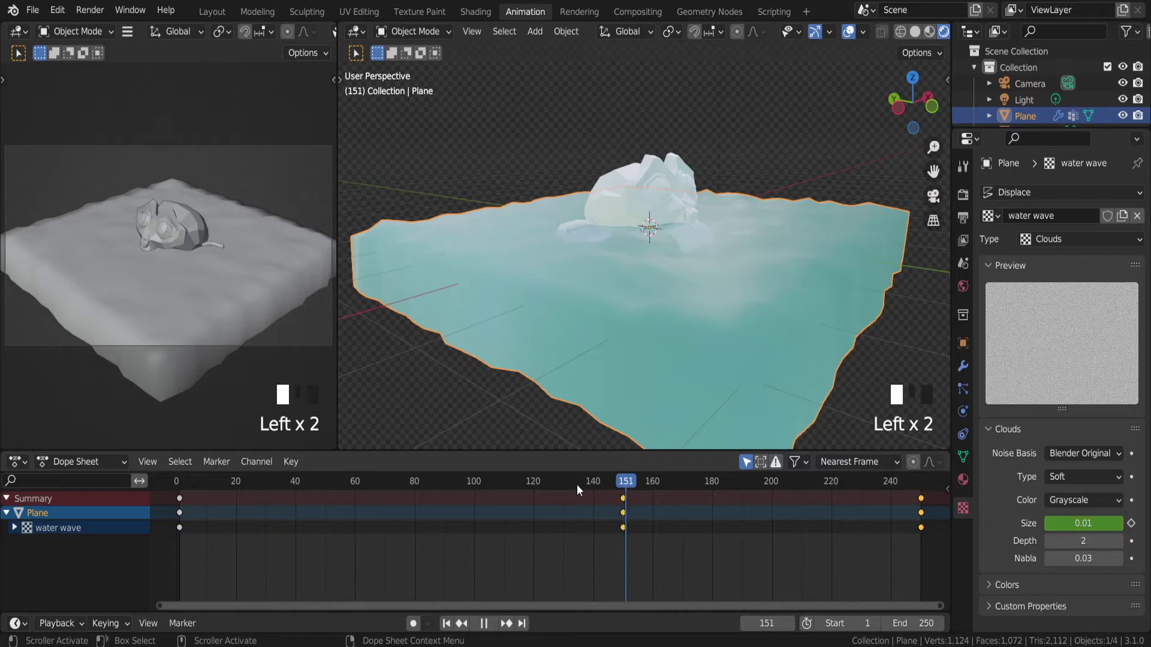
pyautogui.press('space')
pyautogui.moveTo(580, 359); pyautogui.dragTo(581, 243, button='middle')
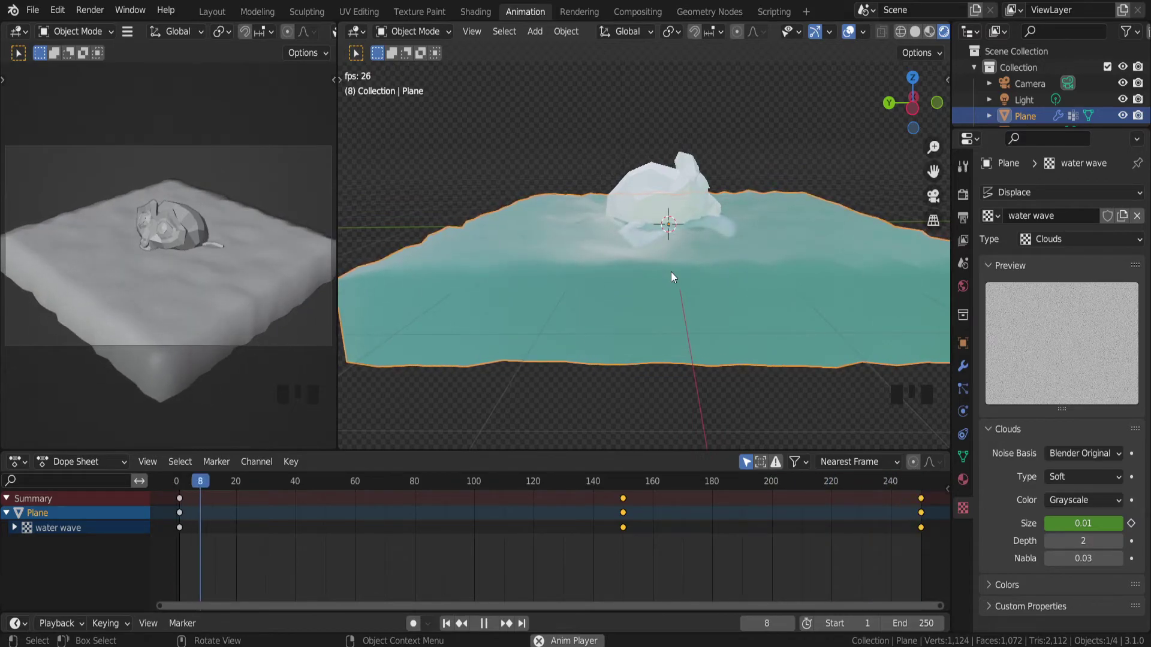
pyautogui.press('space')
pyautogui.moveTo(599, 253); pyautogui.dragTo(631, 231, button='middle')
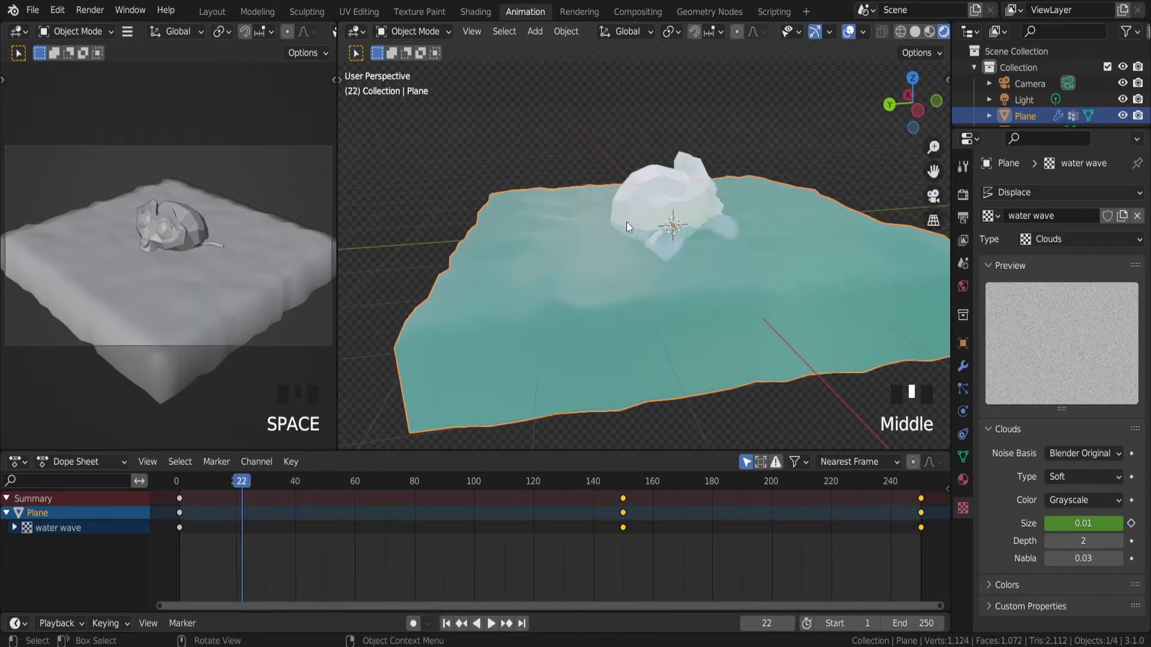
# Open the Modeling workspace in Object Mode and play the animation to examine the block's side walls
pyautogui.click(257, 11)
pyautogui.scroll(2, 499, 345)
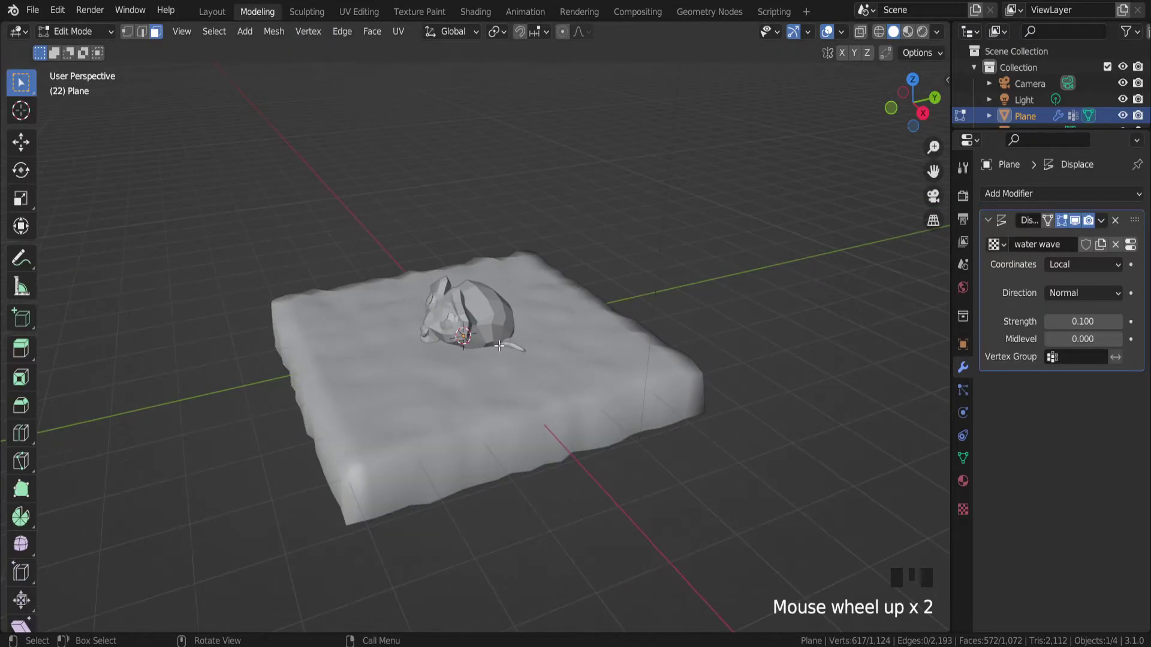
pyautogui.moveTo(450, 372); pyautogui.dragTo(492, 358, button='middle')
pyautogui.press('Tab')
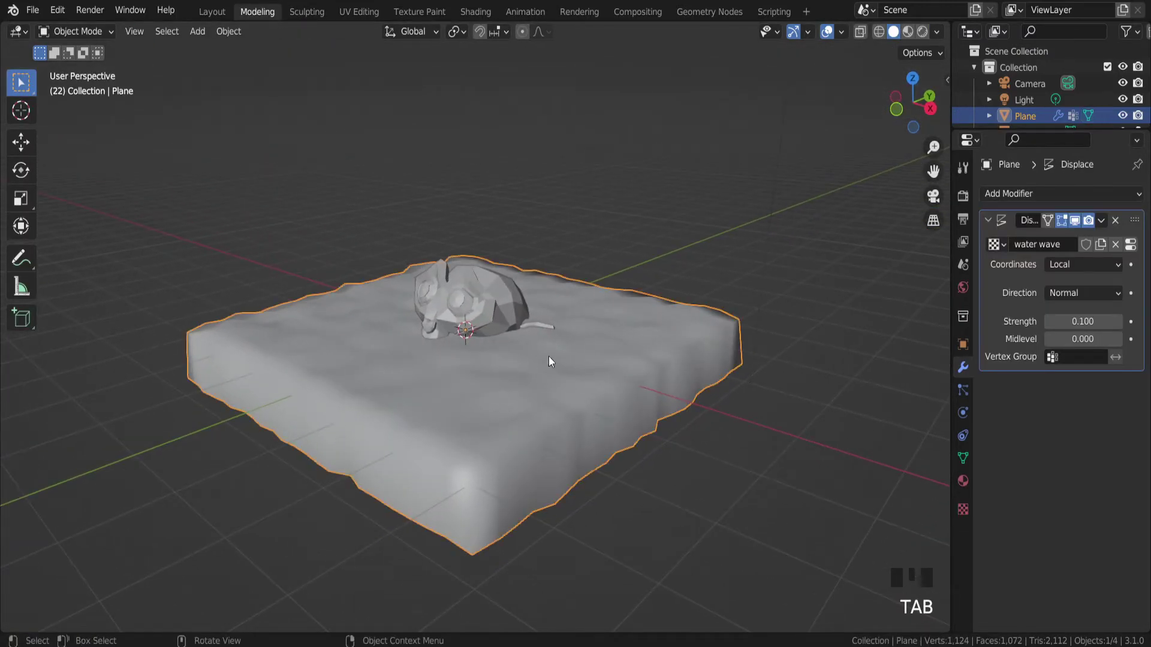
pyautogui.press('space')
pyautogui.moveTo(527, 409); pyautogui.dragTo(321, 388, button='middle')
pyautogui.press('space')
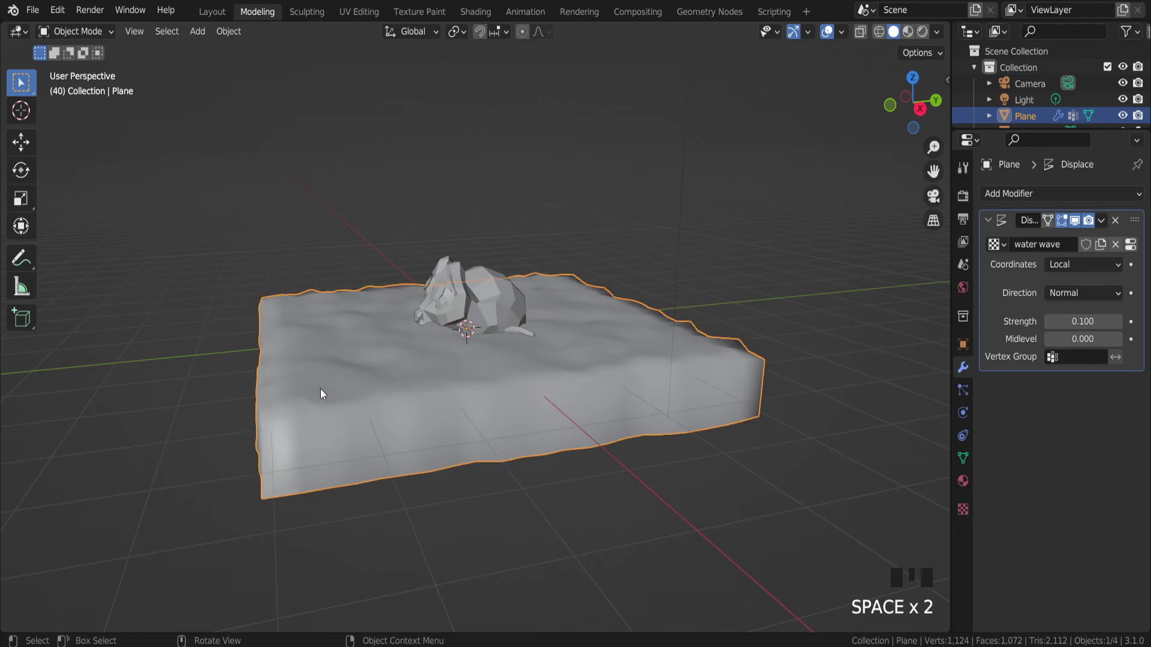
# Set the Displace modifier's Direction to Z and play the animation to check the waves
pyautogui.click(476, 368)
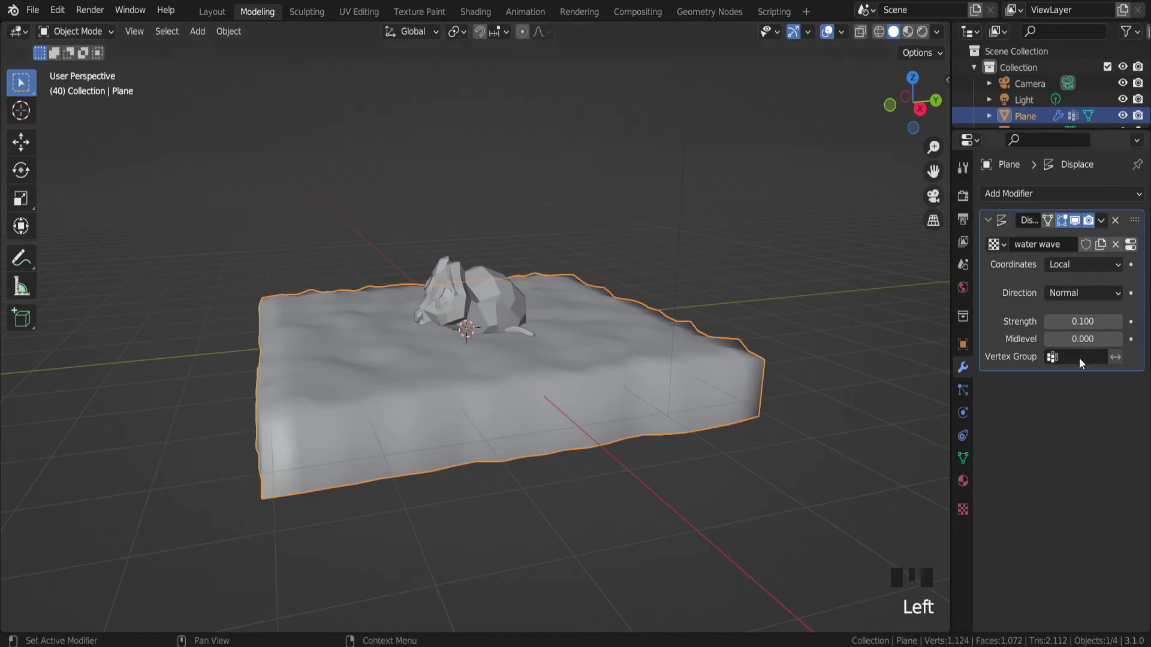
pyautogui.click(1083, 292)
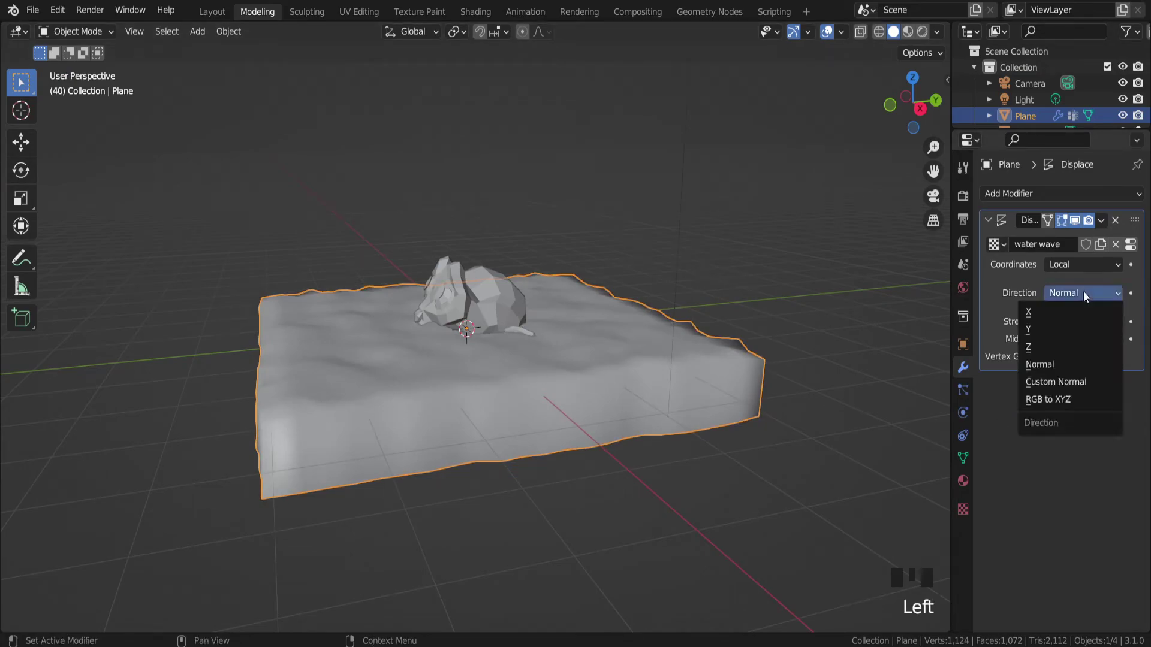
pyautogui.click(1041, 348)
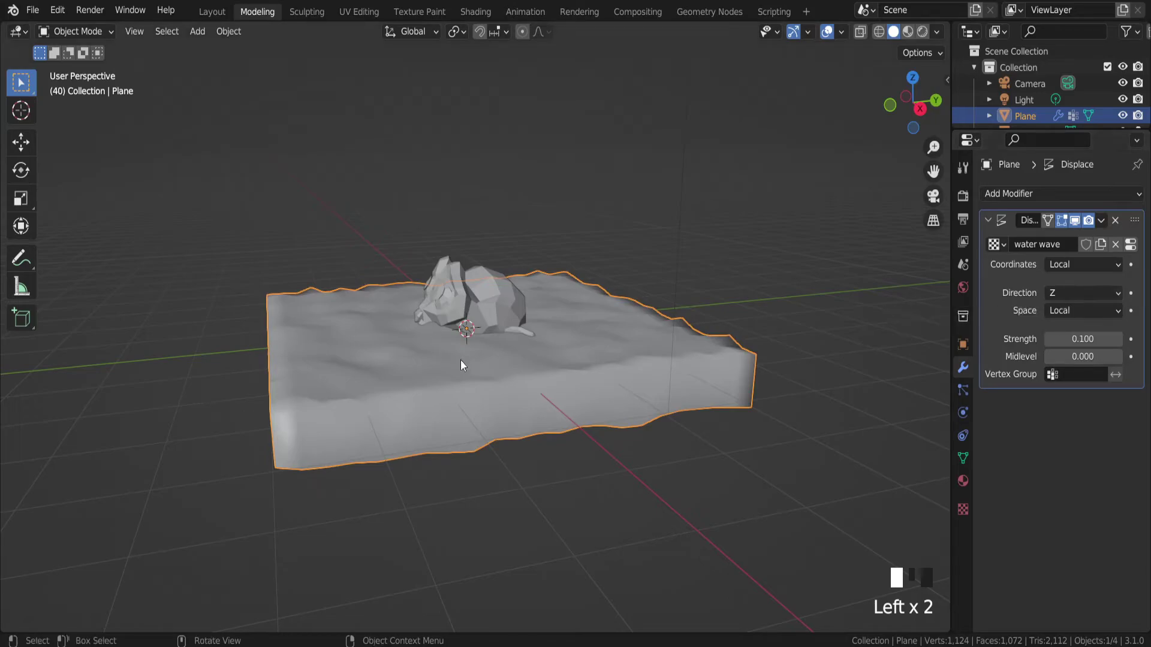
pyautogui.press('space')
pyautogui.moveTo(449, 363); pyautogui.dragTo(601, 365, button='middle')
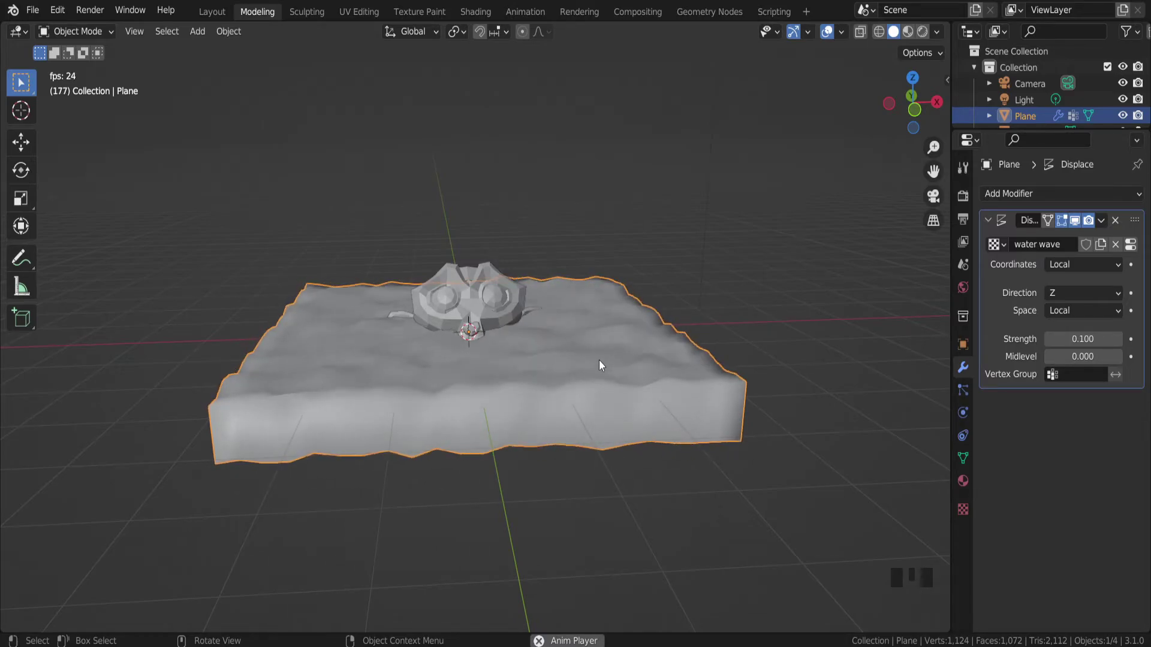
pyautogui.press('space')
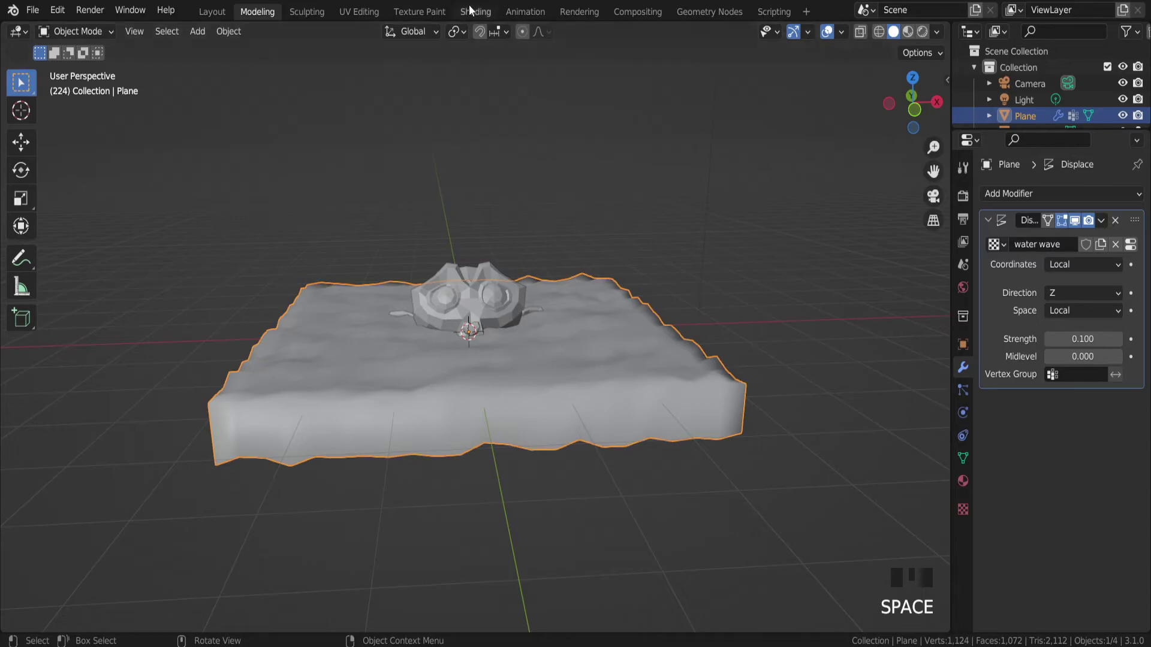
# Return to the Animation workspace and move the playhead to the middle keyframe at frame 150
pyautogui.click(486, 13)
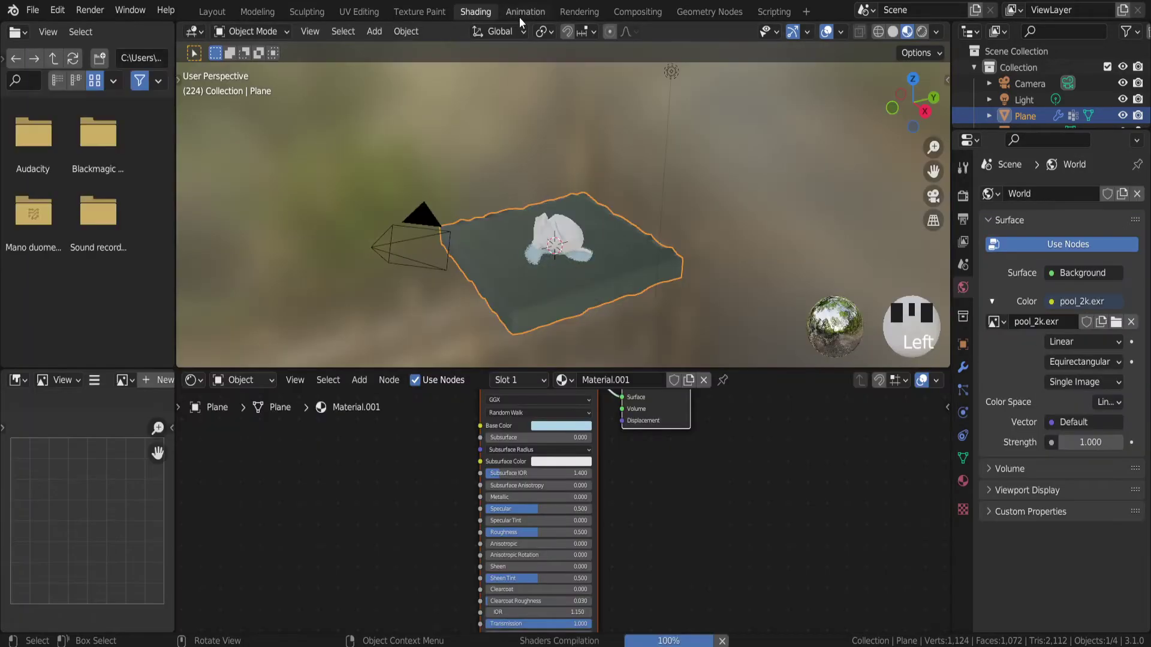
pyautogui.click(519, 14)
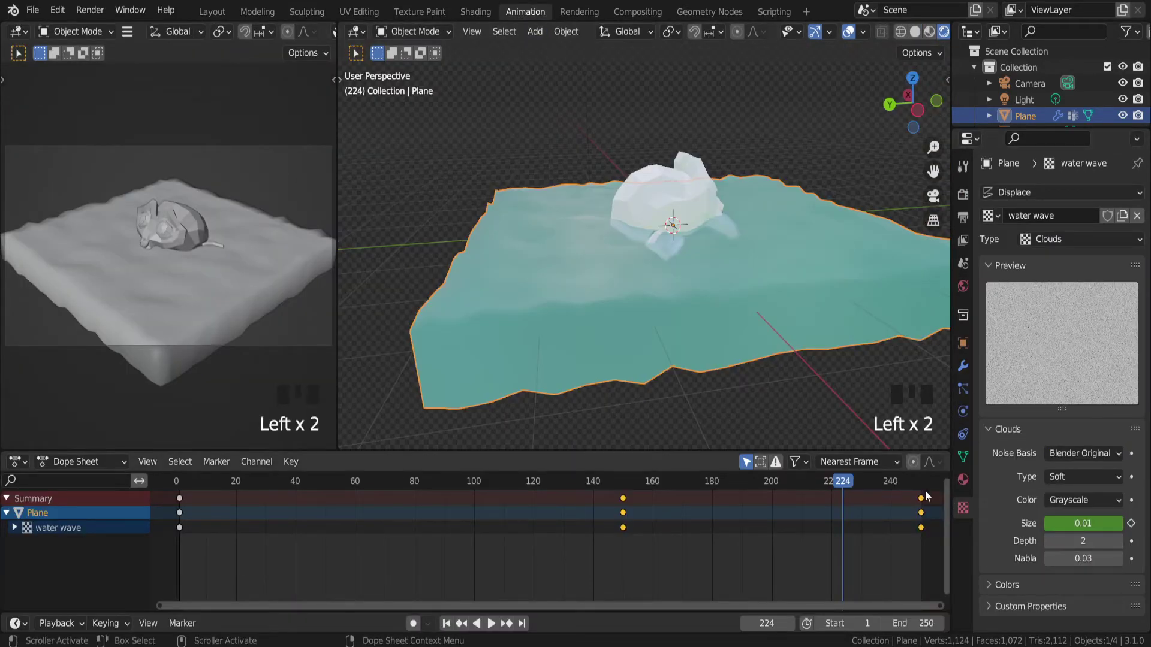
pyautogui.click(625, 486)
pyautogui.moveTo(623, 486); pyautogui.dragTo(624, 487)
# Try to change the "water wave" texture's Size keyframe at frame 150 to 0.02
pyautogui.click(1094, 522)
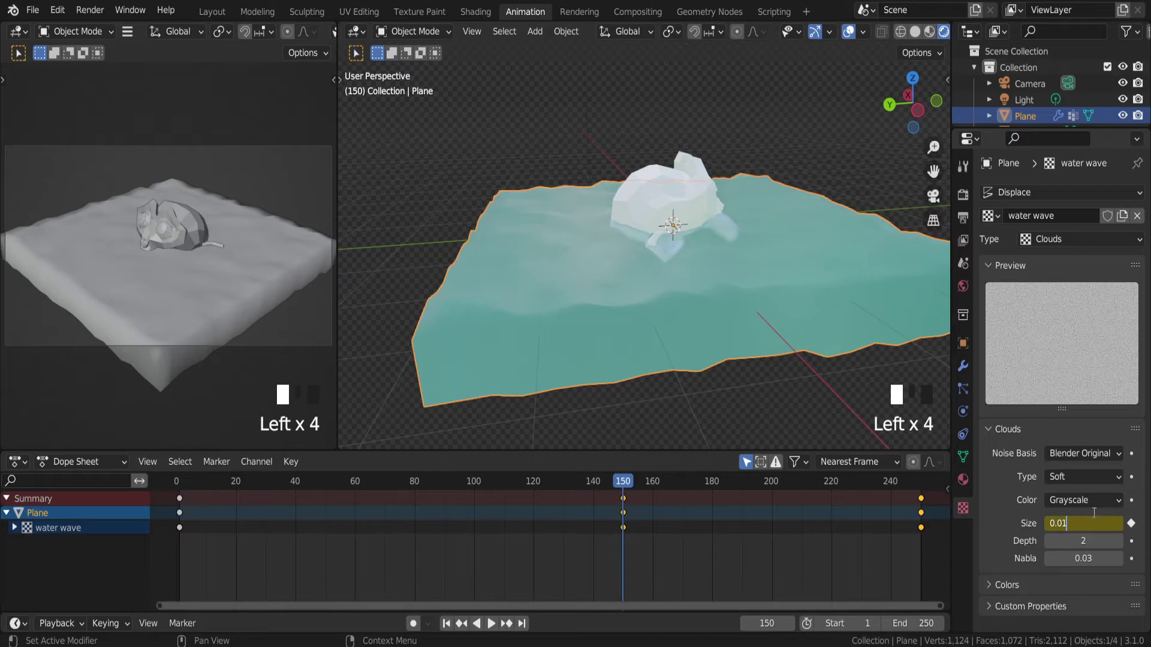
pyautogui.write('0.02')
pyautogui.press('Return')
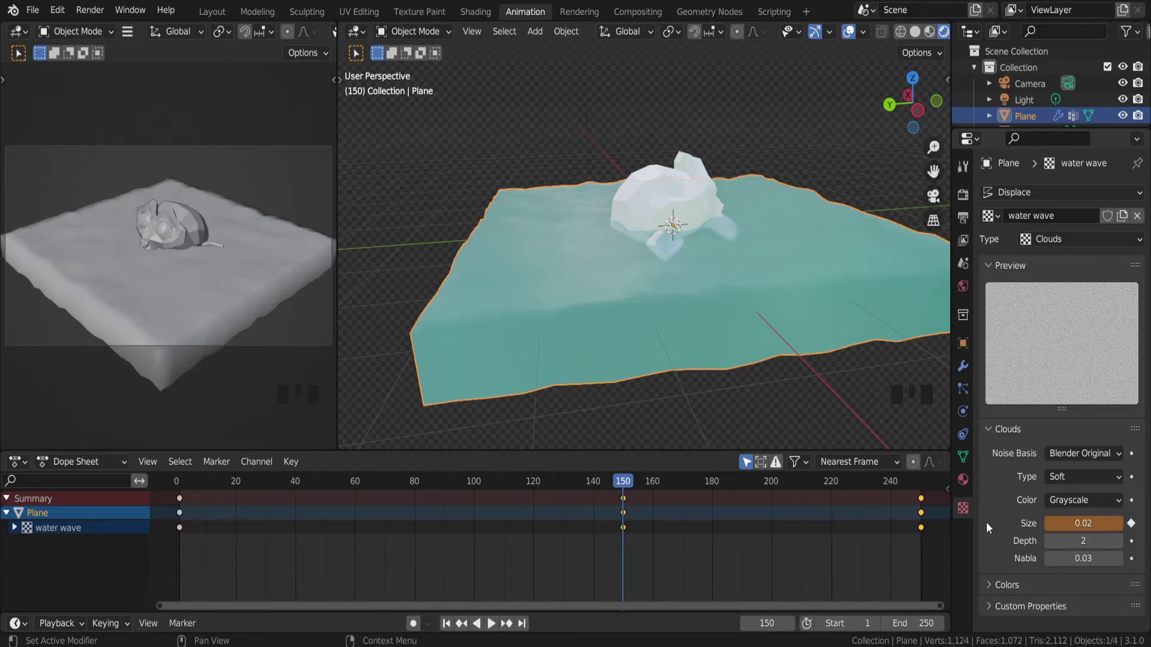
pyautogui.click(1131, 524)
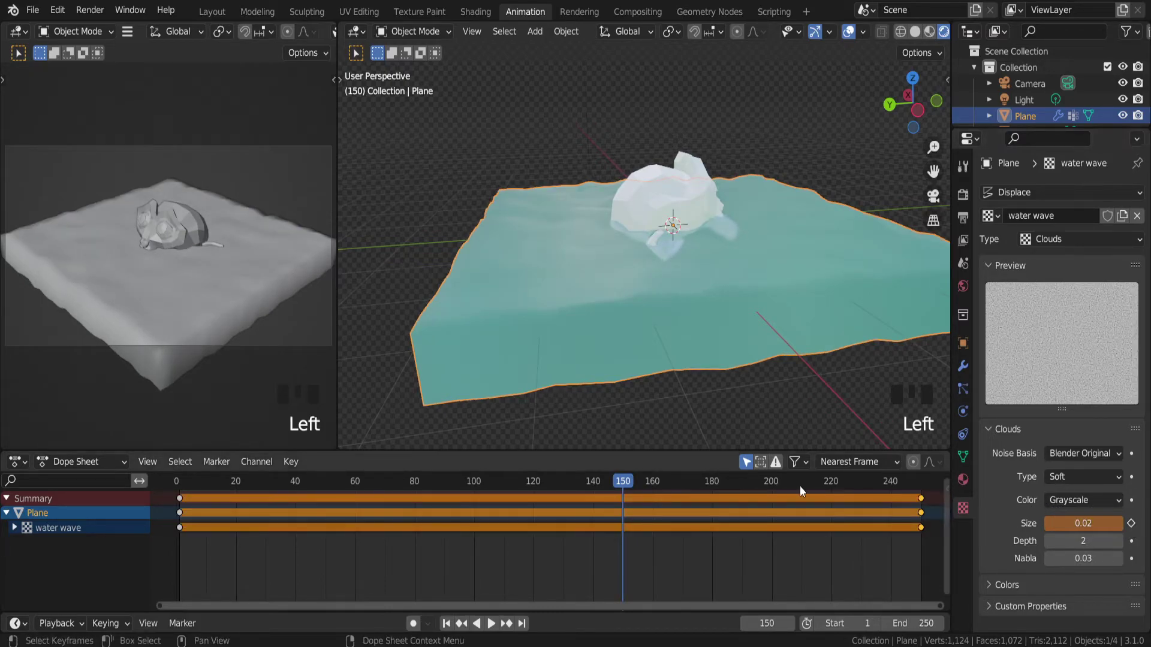
pyautogui.moveTo(916, 481); pyautogui.dragTo(920, 483)
pyautogui.moveTo(617, 481)
pyautogui.mouseDown()
pyautogui.moveTo(582, 486)
pyautogui.moveTo(621, 488)
pyautogui.mouseUp()
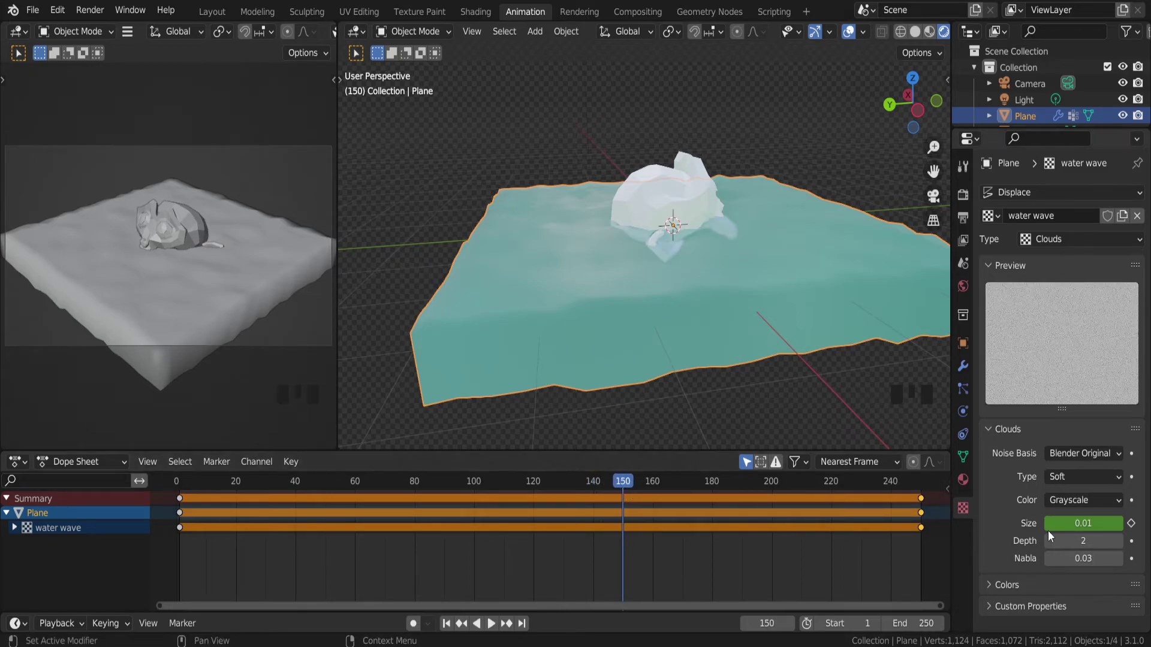
# Enter a Size of 0.02 for the "water wave" texture at frame 150 and keyframe it
pyautogui.click(1084, 522)
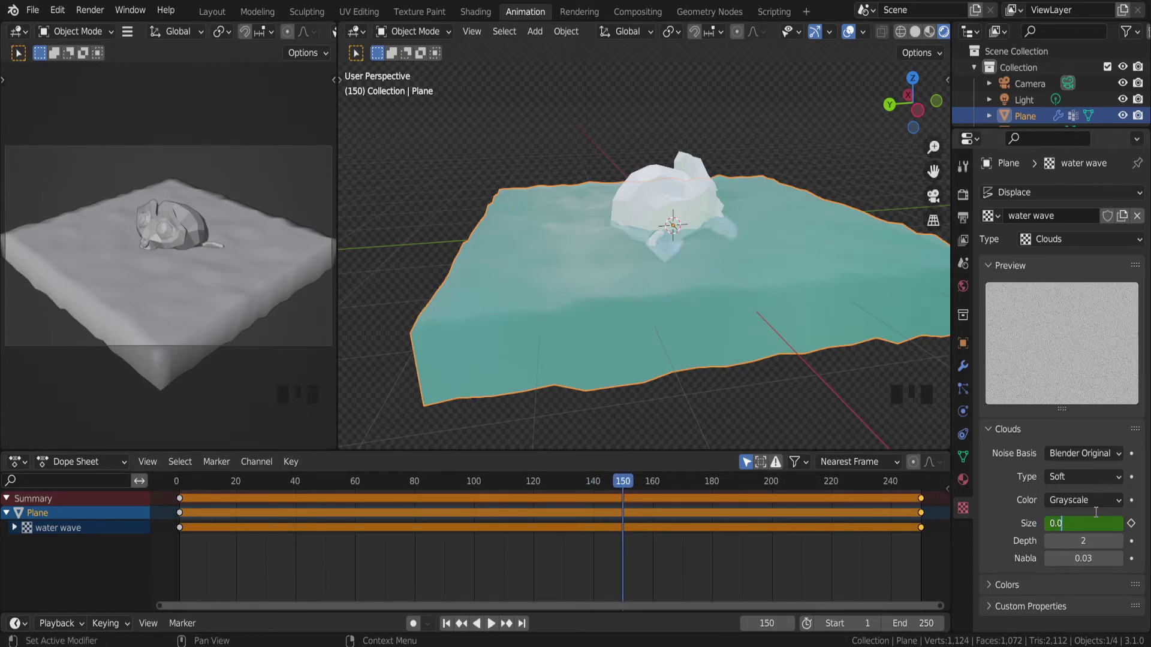
pyautogui.click(1131, 523)
pyautogui.click(1131, 524)
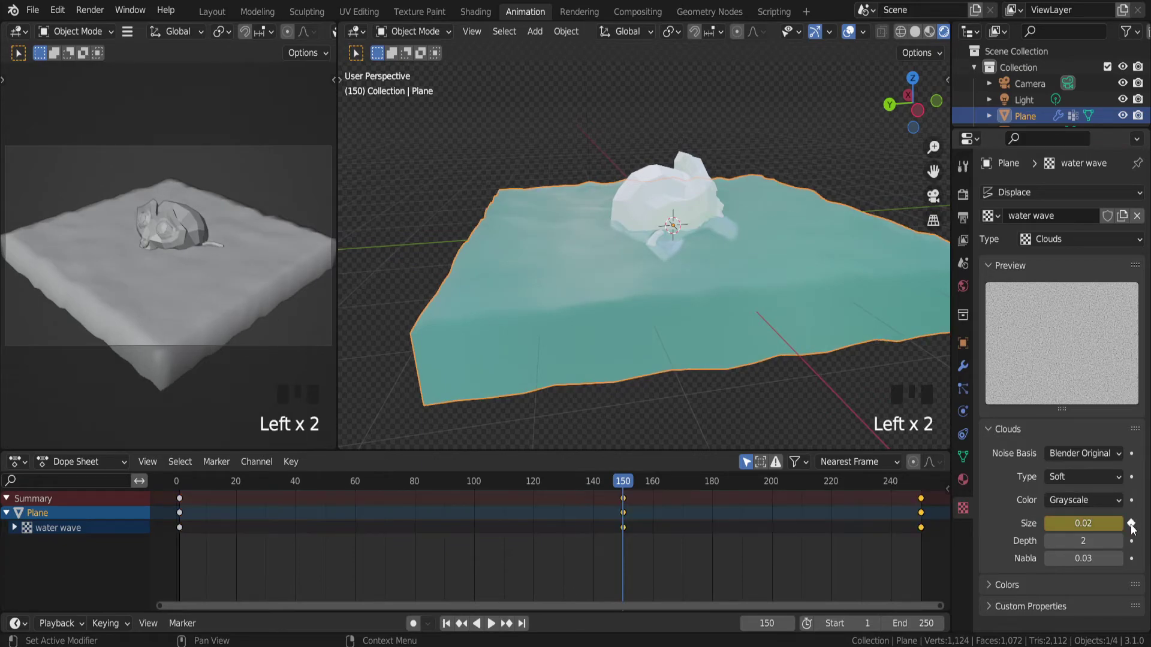
# Replace the Size keyframe at frame 1 with one of 0.02 for the "water wave" texture
pyautogui.moveTo(623, 483); pyautogui.dragTo(179, 474)
pyautogui.click(1088, 523)
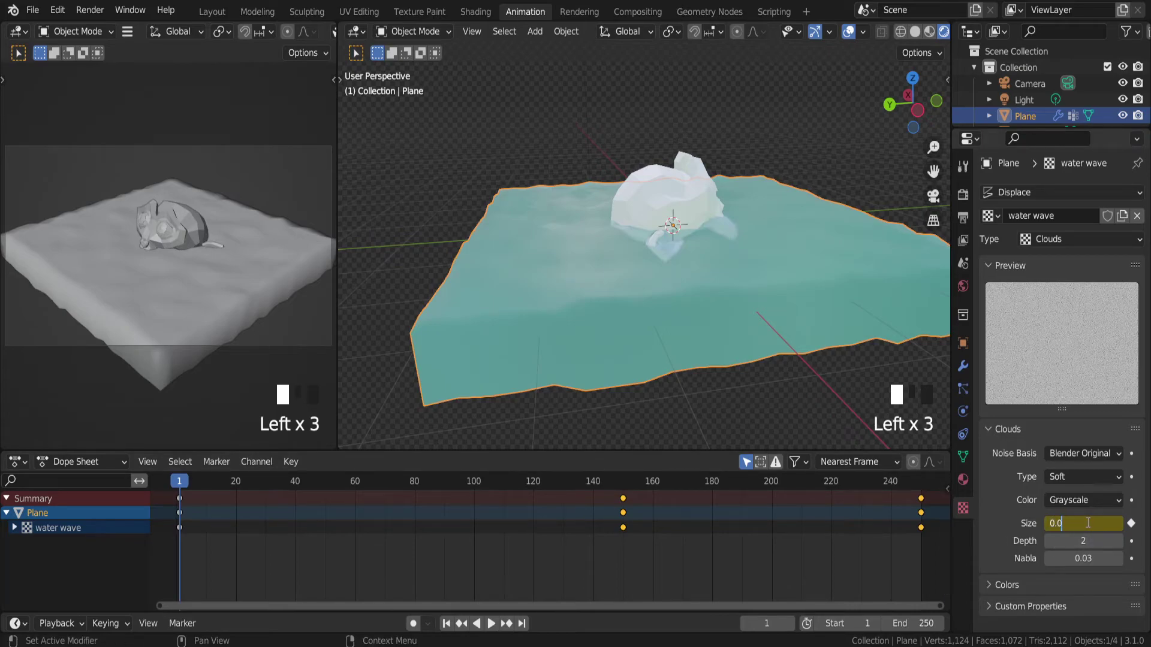
pyautogui.press('Return')
pyautogui.click(1130, 523)
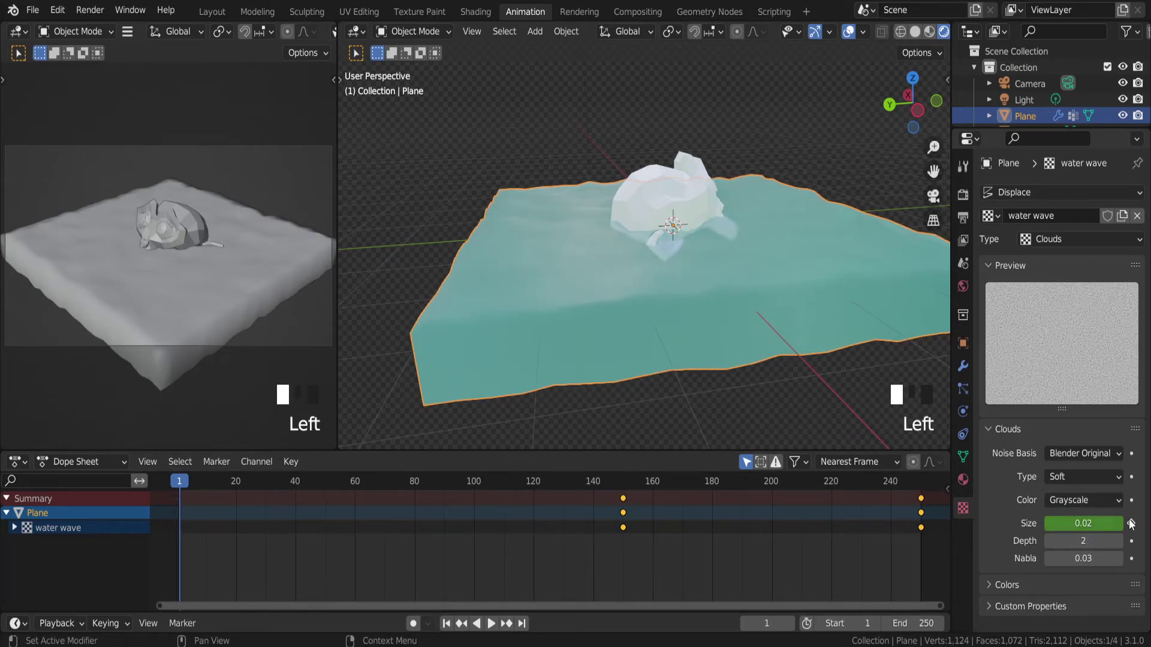
pyautogui.click(1130, 523)
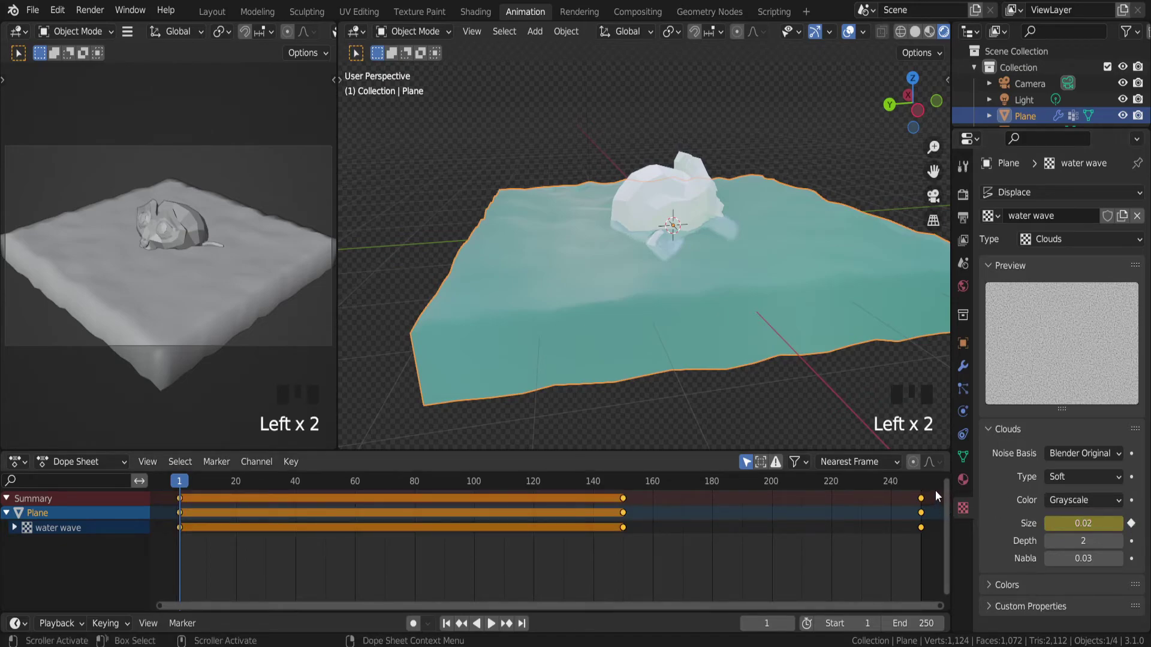
# Move the playhead to frame 250 and keyframe the "water wave" texture's Size there at 0.02
pyautogui.click(923, 484)
pyautogui.click(1092, 525)
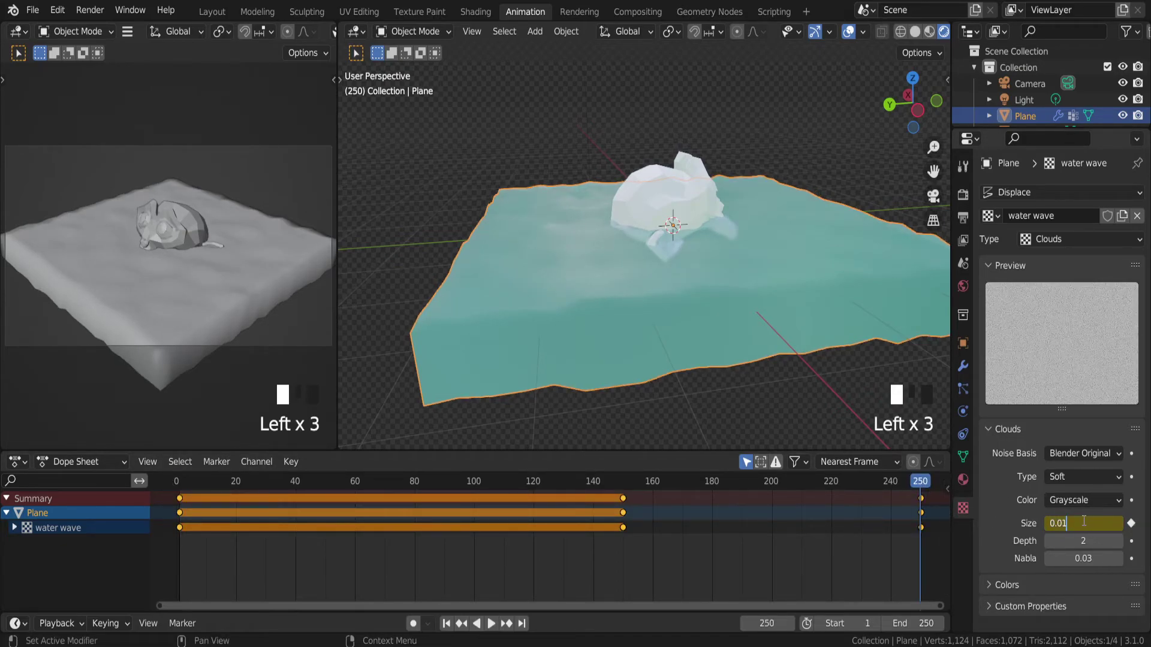
pyautogui.write('0.02')
pyautogui.click(1008, 514)
pyautogui.click(1131, 523)
# Try to replace the "water wave" texture's Size keyframe at frame 150
pyautogui.moveTo(934, 484); pyautogui.dragTo(623, 491)
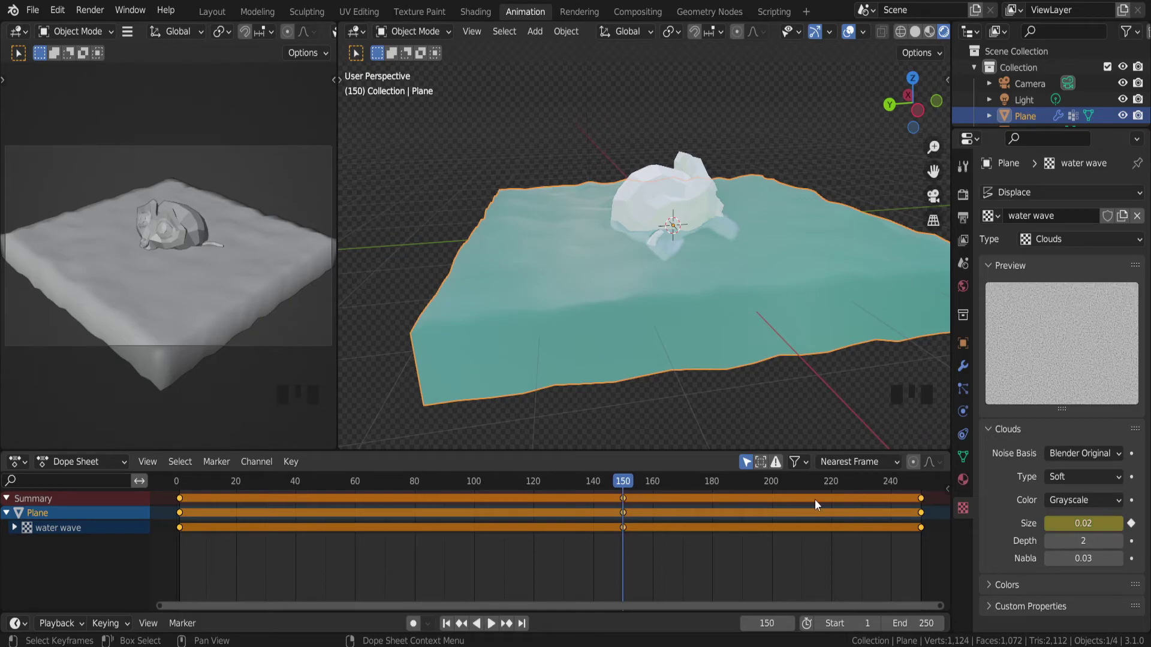
pyautogui.click(1085, 521)
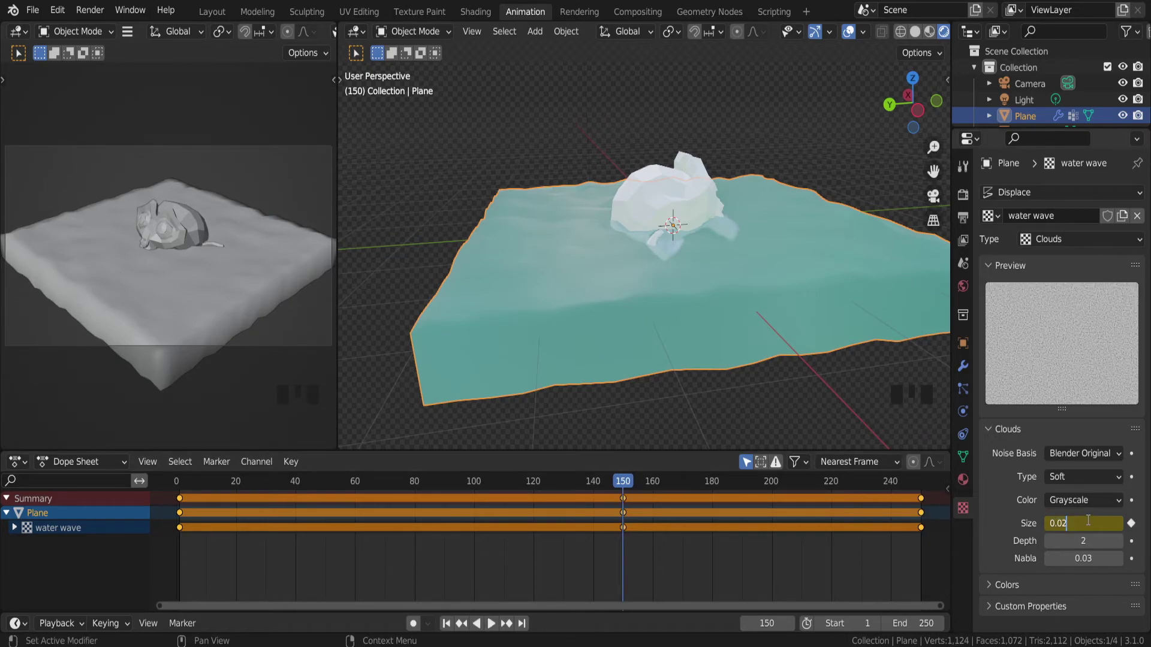
pyautogui.click(1130, 523)
pyautogui.click(1078, 521)
pyautogui.click(621, 502)
# Play the animation from near its start and scrub around frame 150 to check the wave motion
pyautogui.moveTo(631, 480); pyautogui.dragTo(214, 482)
pyautogui.press('space')
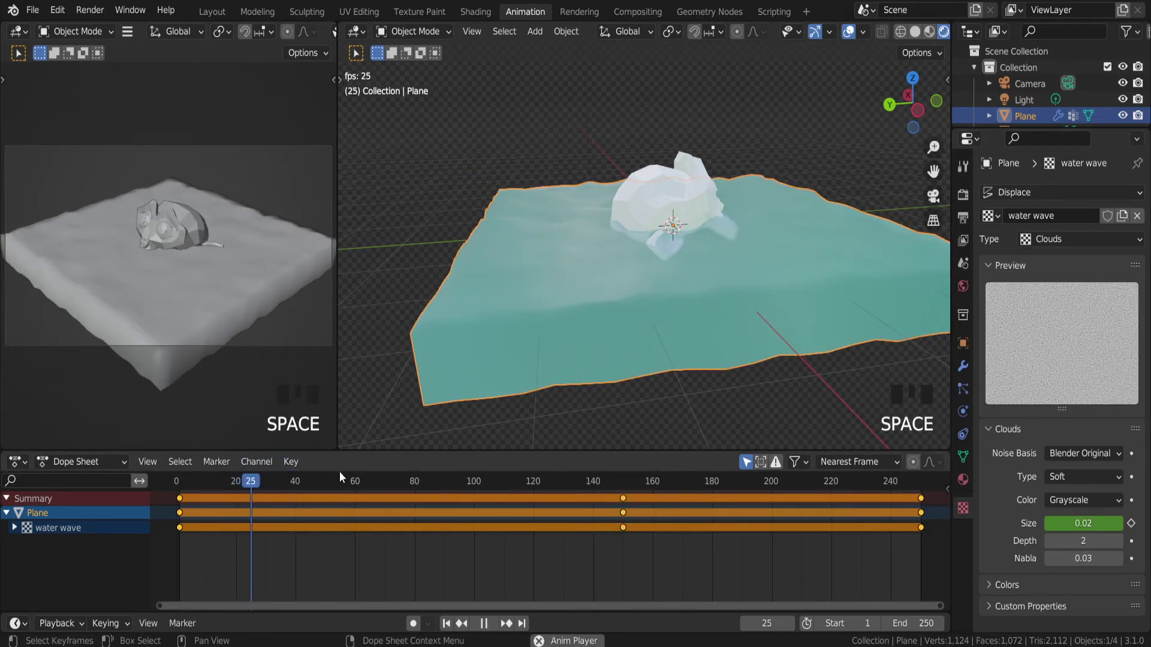
pyautogui.moveTo(613, 486); pyautogui.dragTo(702, 481)
pyautogui.press('space')
pyautogui.moveTo(621, 488); pyautogui.dragTo(617, 490)
pyautogui.click(1079, 523)
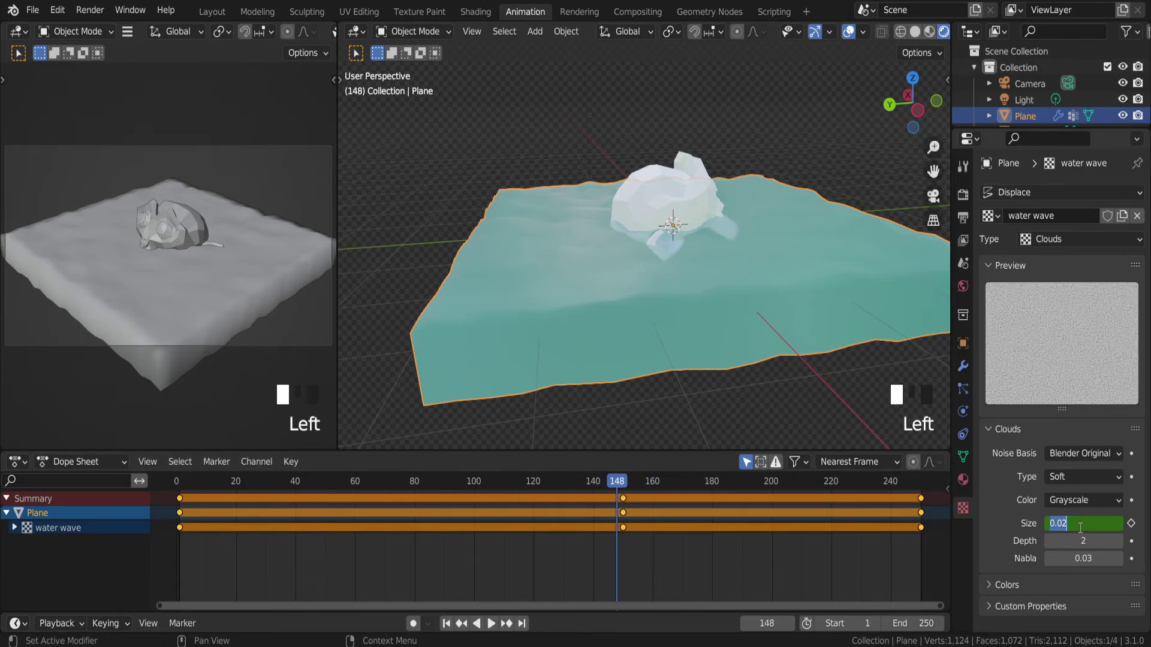
pyautogui.doubleClick(1107, 504)
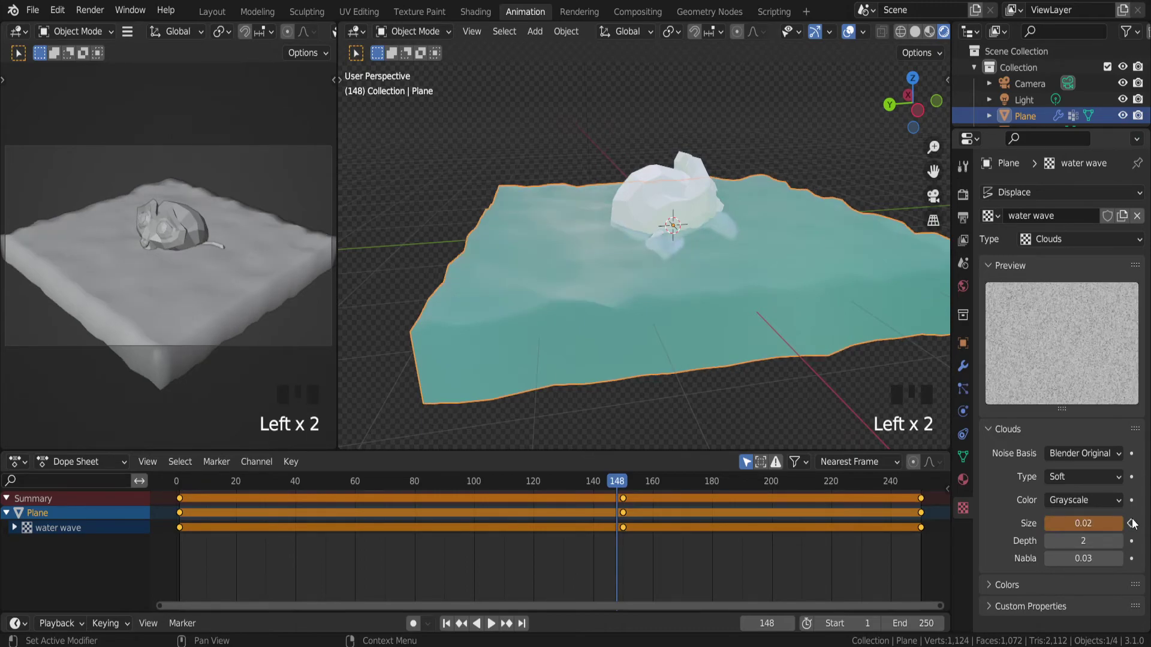
# Replace the "water wave" Size keyframe at frame 150 with a value slightly different from the ones at frames 1 and 250
pyautogui.click(623, 483)
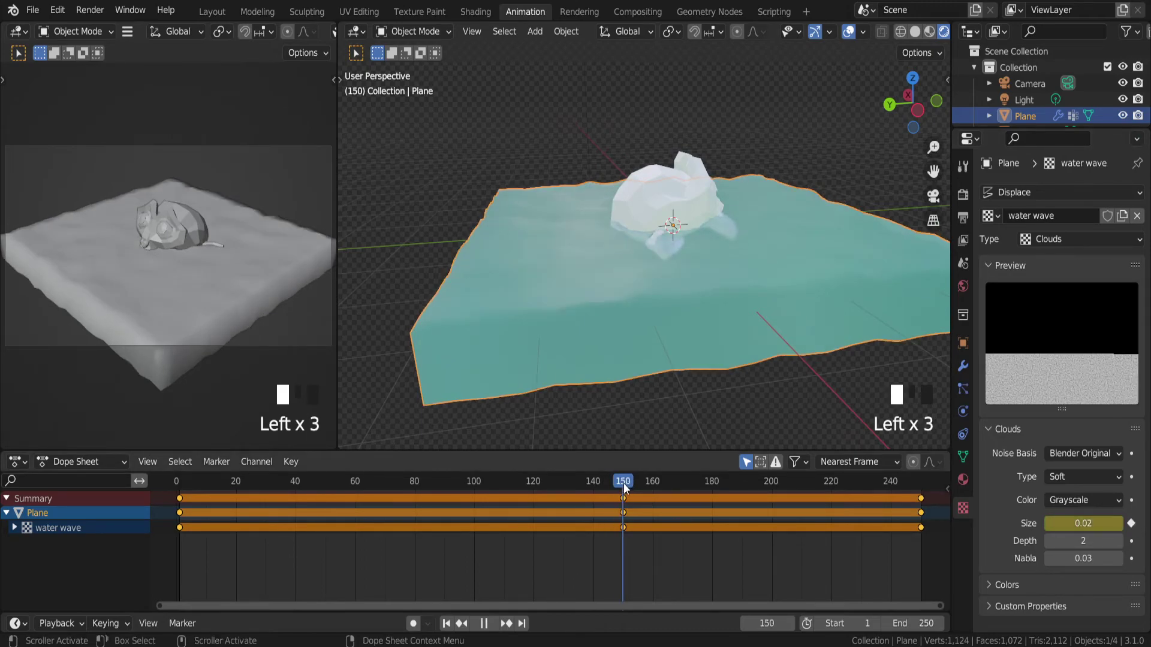
pyautogui.click(1091, 524)
pyautogui.click(1093, 509)
pyautogui.click(1131, 523)
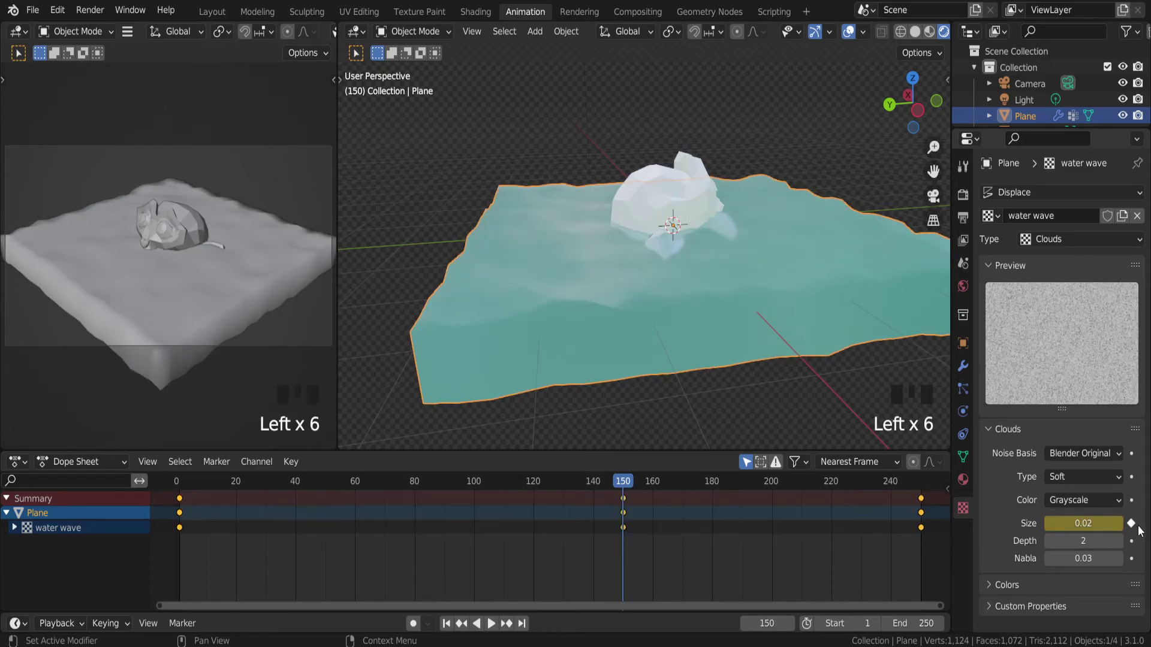
# Play the animation from near the first frame and inspect the moving waves from the side of the water block
pyautogui.click(477, 624)
pyautogui.click(188, 480)
pyautogui.press('space')
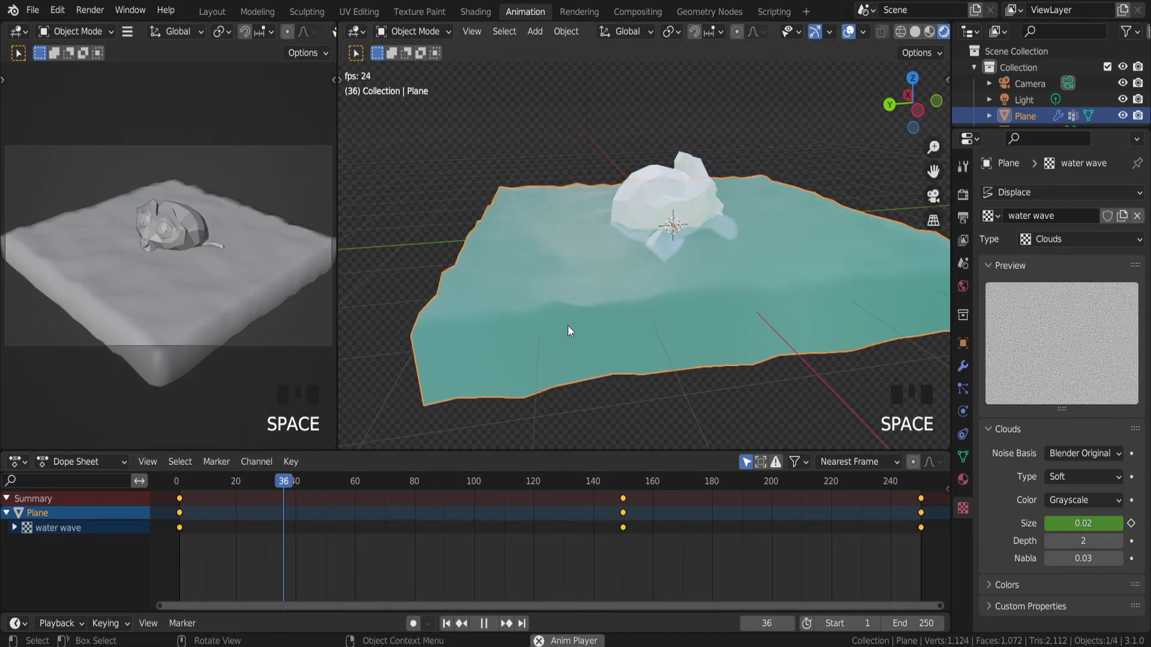
pyautogui.moveTo(568, 327); pyautogui.dragTo(539, 322, button='middle')
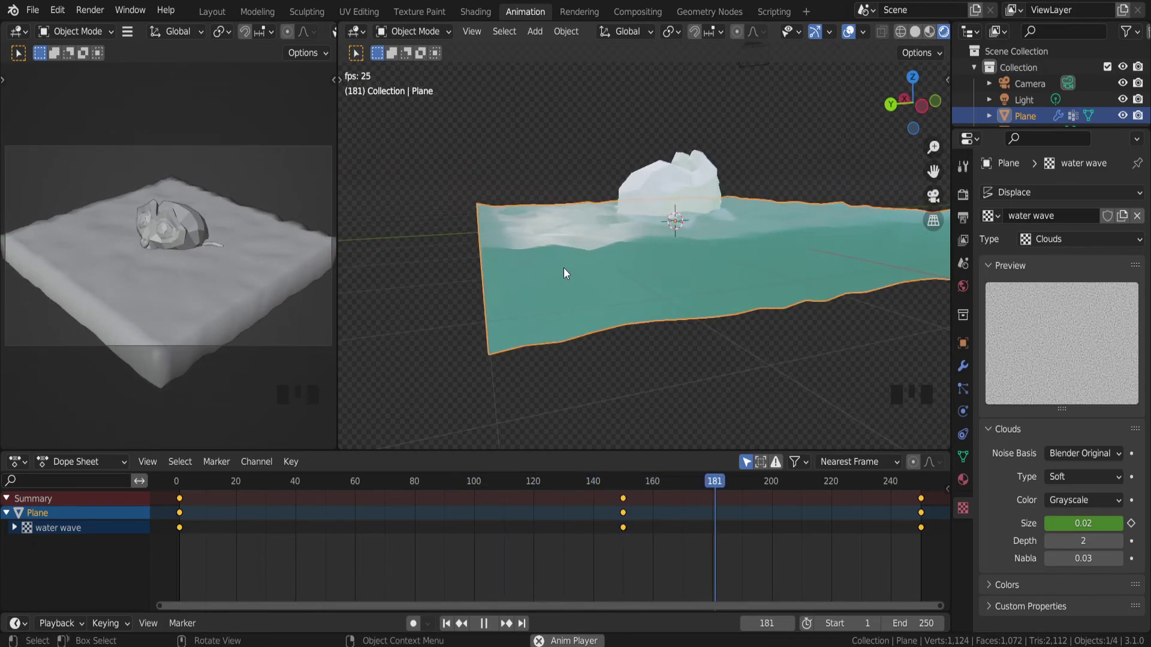
# Switch to the Modeling workspace and limit the plane's Displace modifier to the vertex group "Group"
pyautogui.click(258, 12)
pyautogui.moveTo(750, 380); pyautogui.dragTo(678, 374, button='middle')
pyautogui.press('Tab')
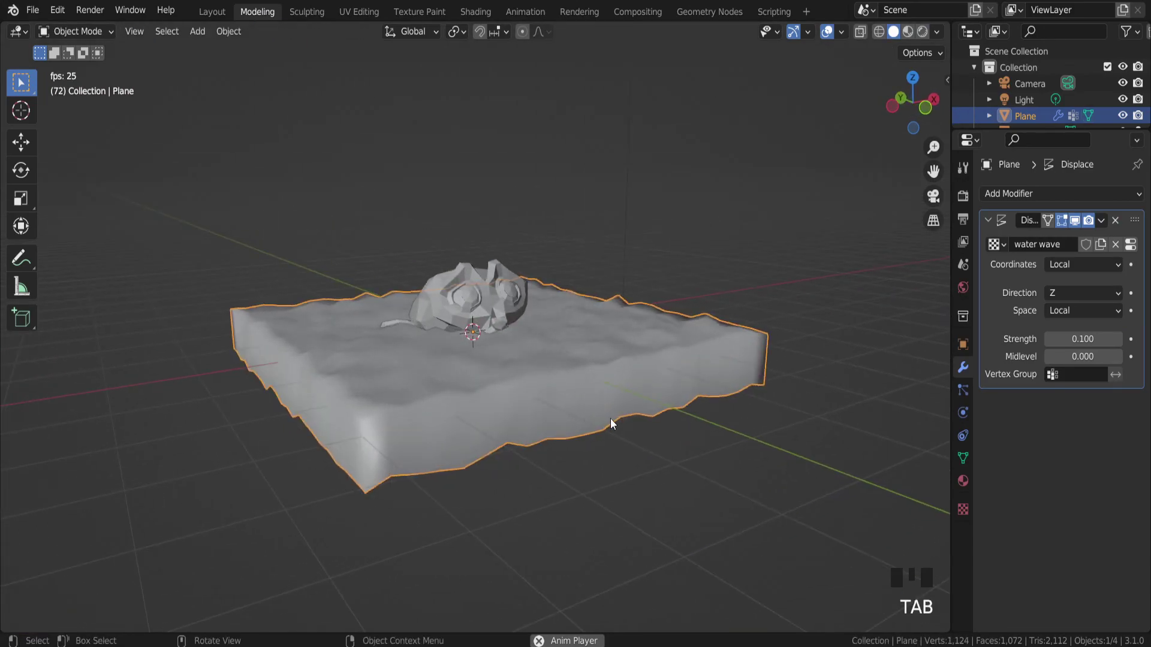
pyautogui.click(628, 429)
pyautogui.moveTo(628, 429); pyautogui.dragTo(546, 401, button='middle')
pyautogui.scroll(2, 578, 372)
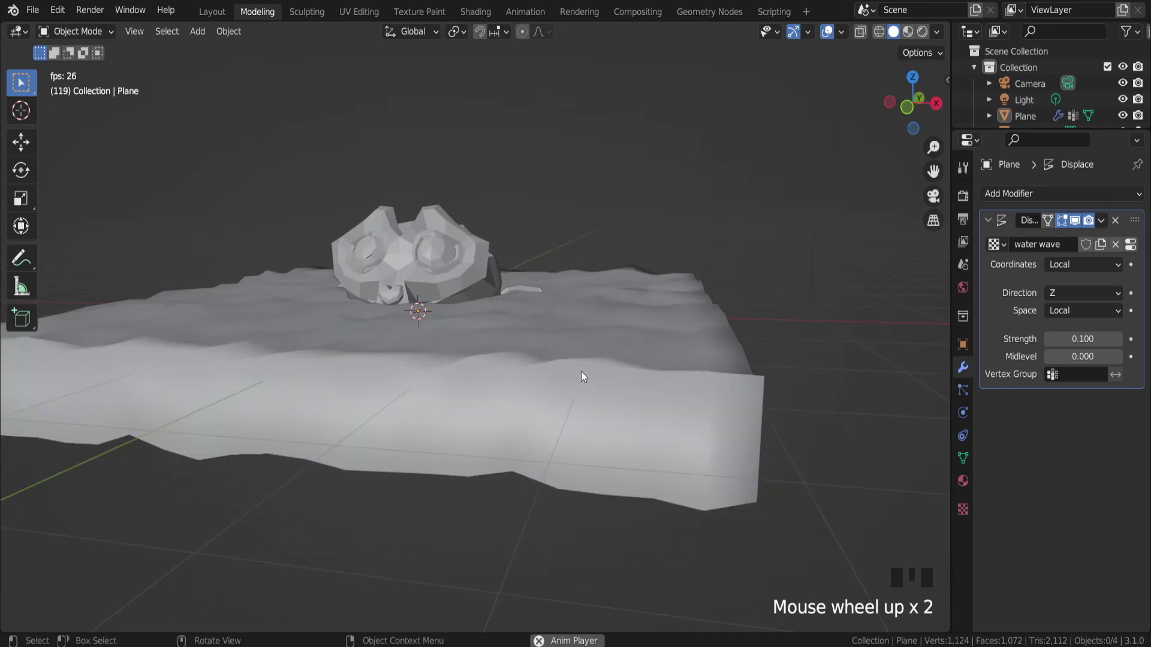
pyautogui.moveTo(634, 364); pyautogui.dragTo(553, 375, button='middle')
pyautogui.click(554, 375)
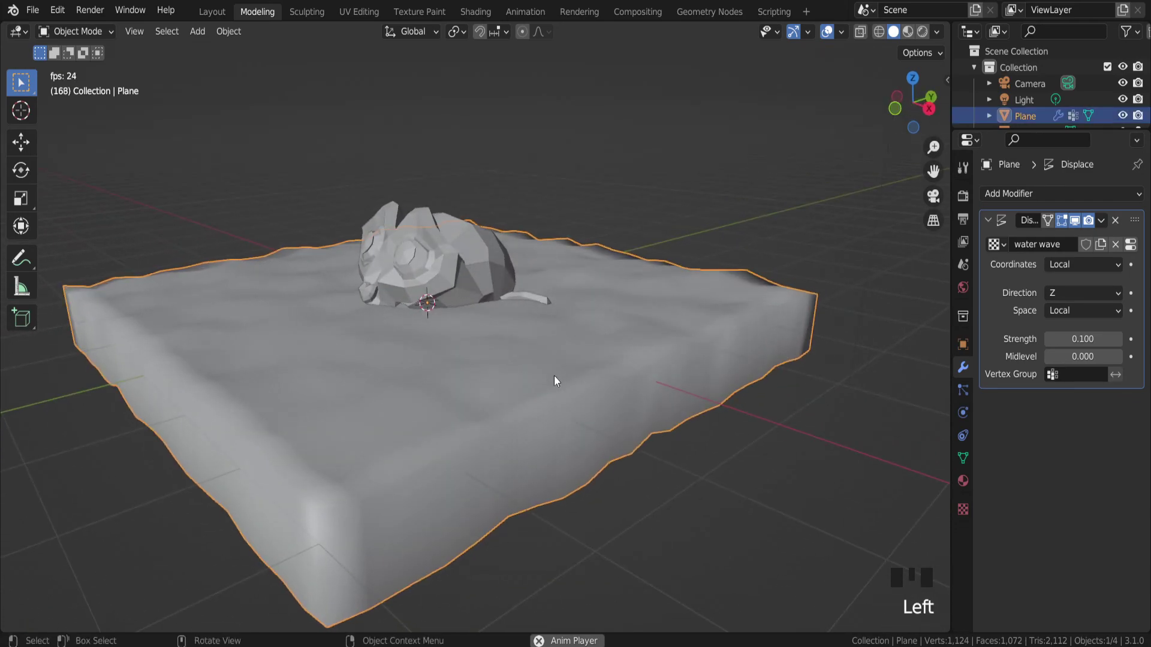
pyautogui.moveTo(1082, 374); pyautogui.dragTo(1014, 398)
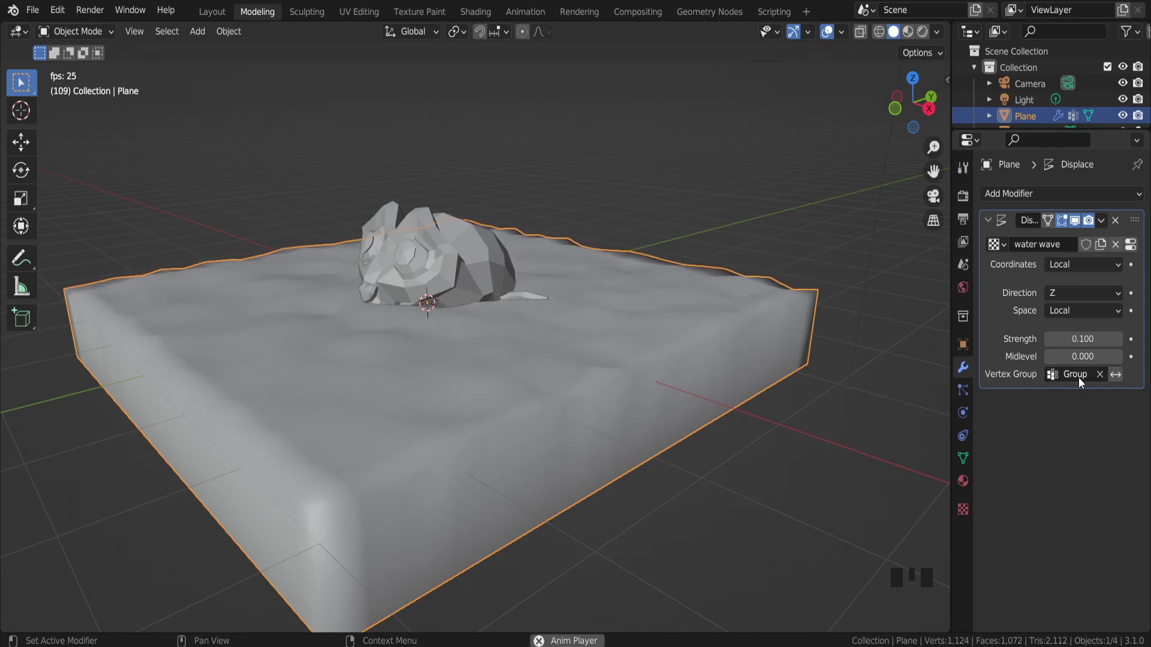
# Show the viewport in Rendered shading and replay the animation to examine the water surface from different angles
pyautogui.moveTo(375, 358); pyautogui.dragTo(503, 358, button='middle')
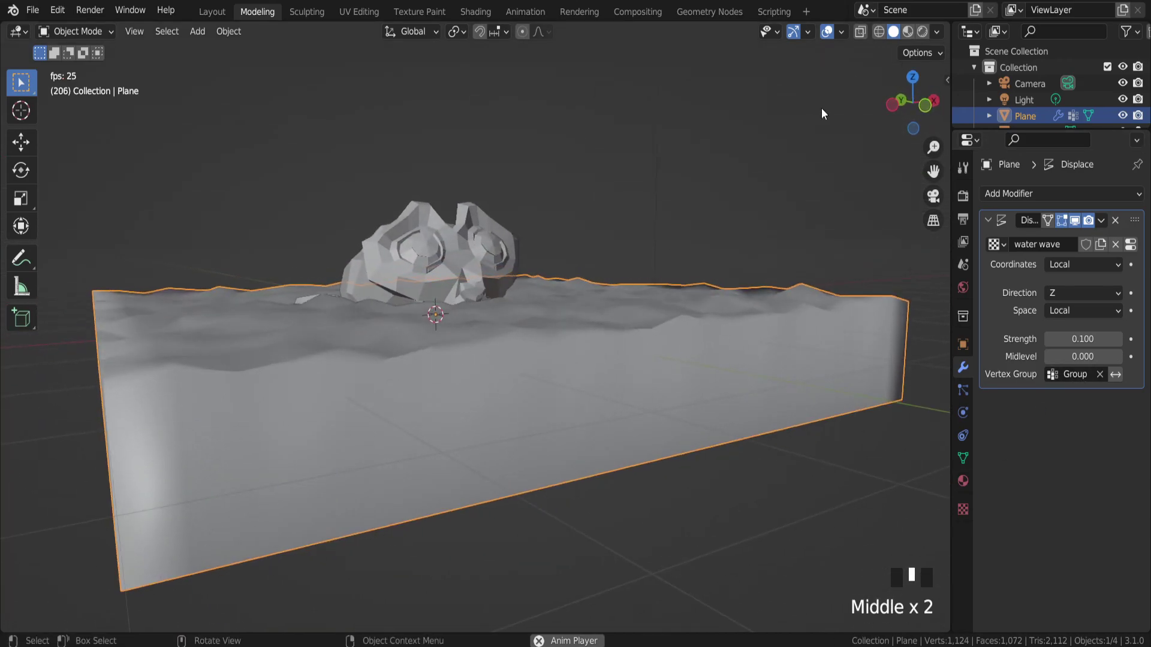
pyautogui.click(922, 32)
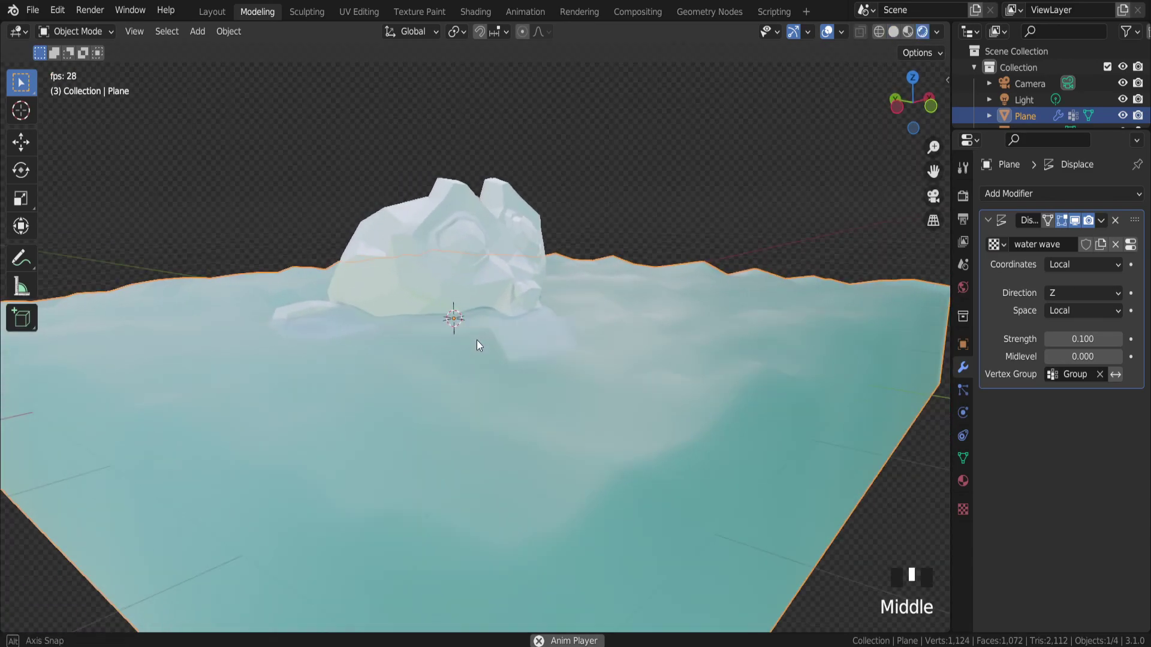
pyautogui.press('space')
pyautogui.press('space')
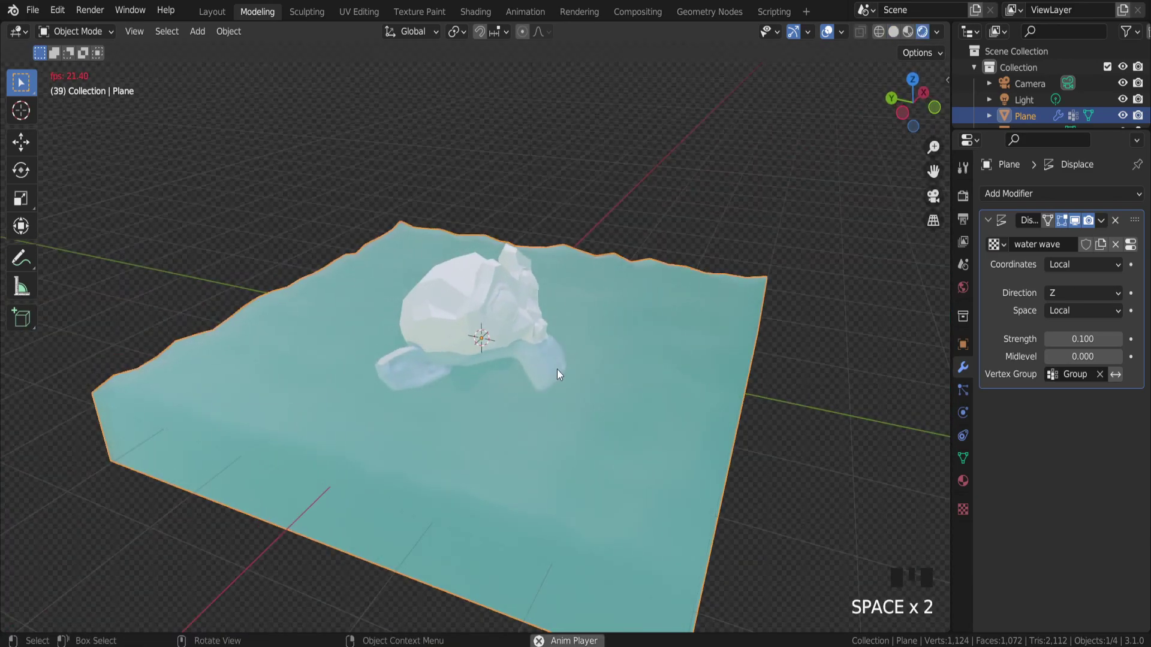